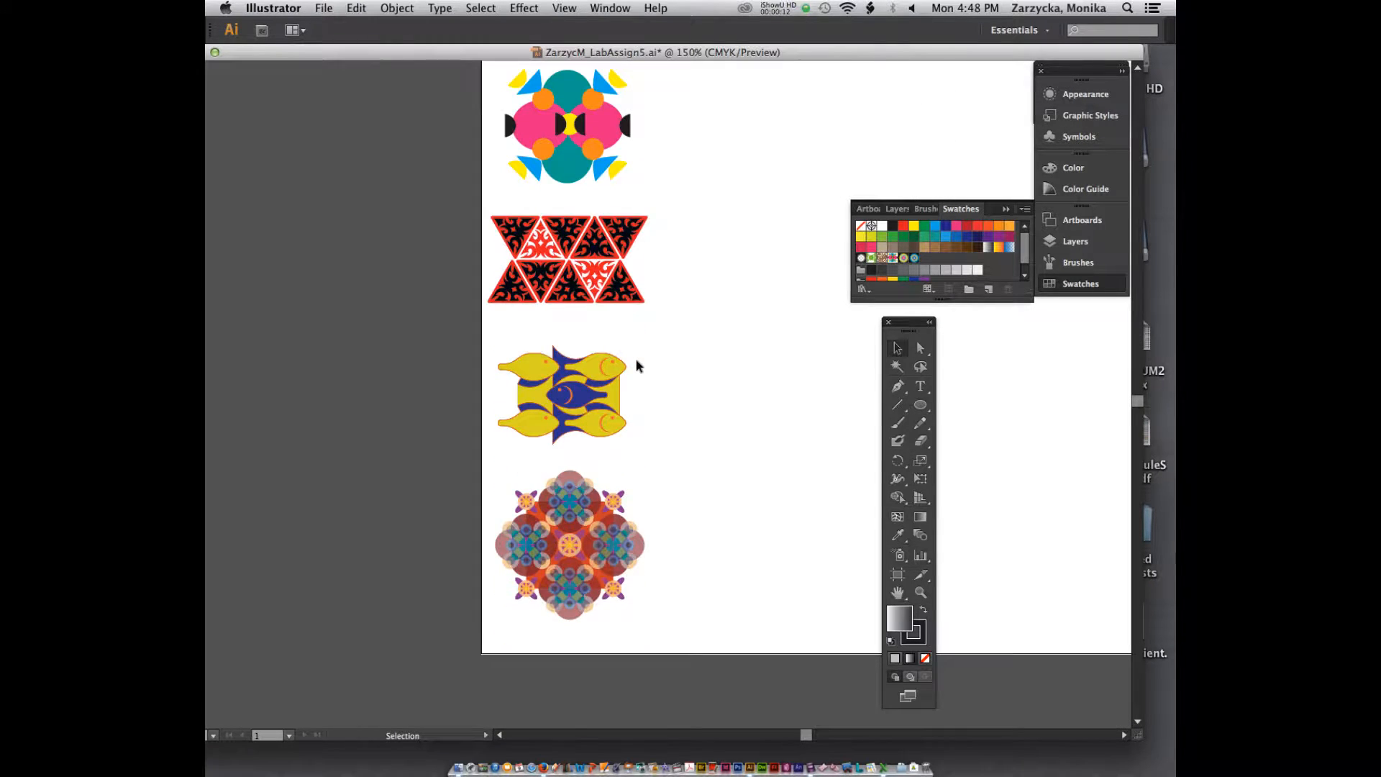
Step: Shrink the topmost motif, the green half-shape with two circles, and move it slightly closer to the page's upper-left corner
scroll(638, 366, "up", 8)
scroll(638, 366, "up", 7)
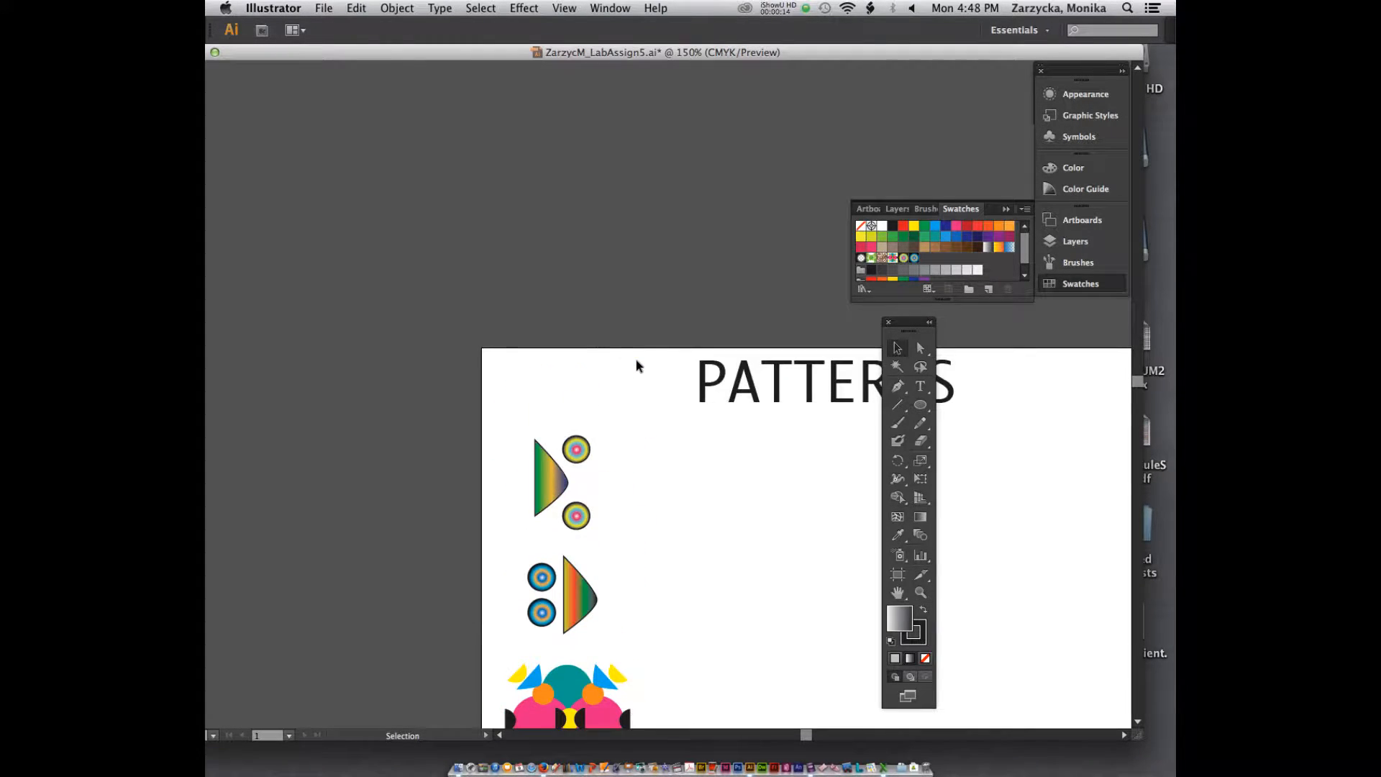
scroll(638, 364, "down", 5)
left_click(545, 313)
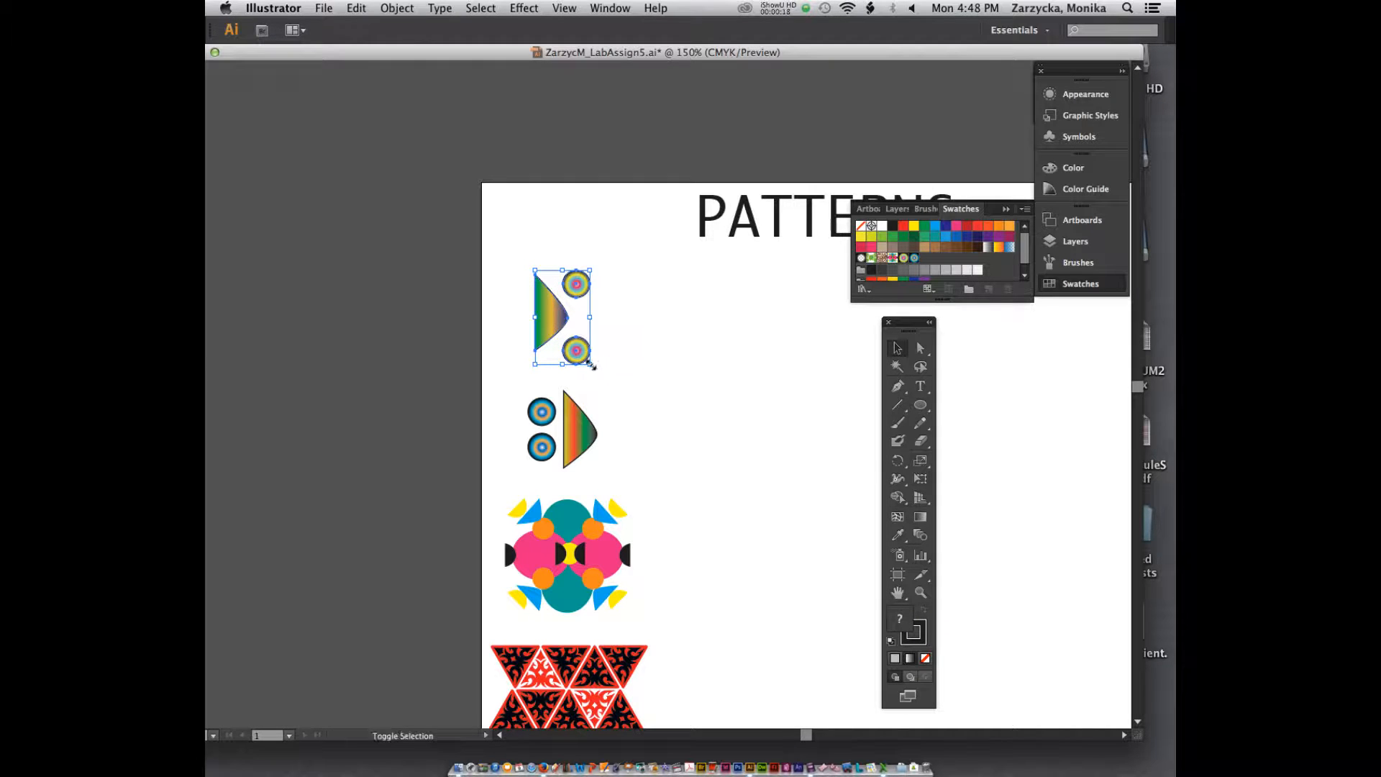
left_click_drag(590, 364, 569, 325)
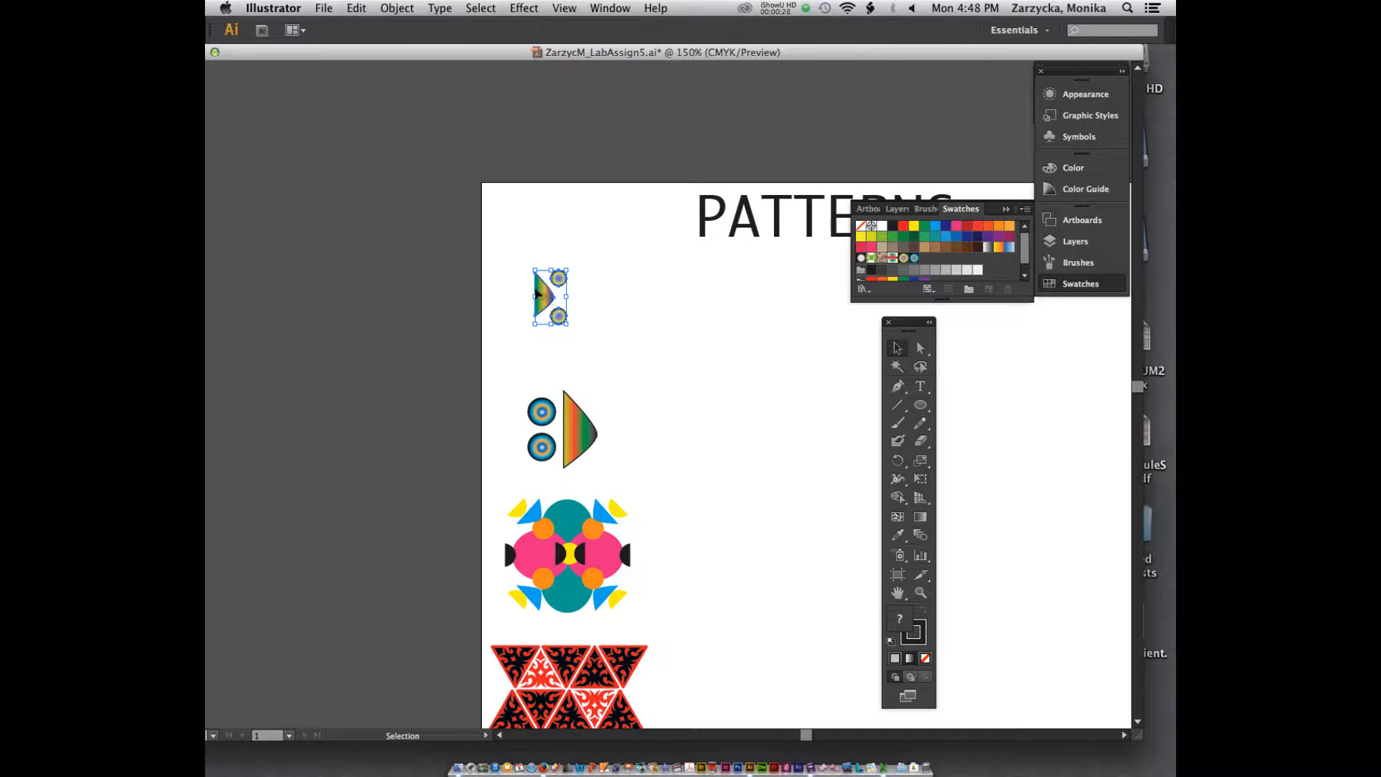
left_click_drag(557, 309, 544, 296)
Step: Shrink the second motif with blue circles and the third, pink-and-teal motif, moving both up beneath the first one
left_click(580, 429)
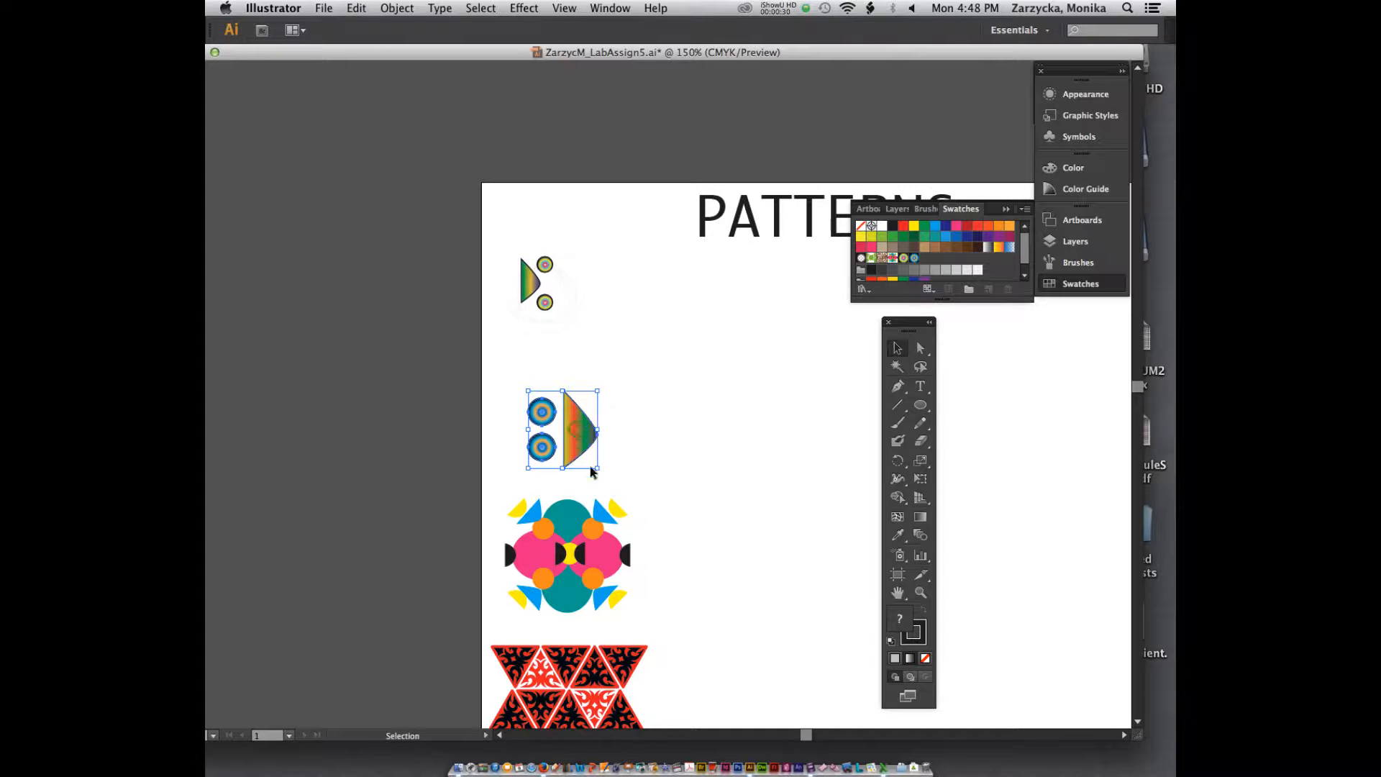
left_click_drag(597, 469, 555, 379)
left_click(568, 554)
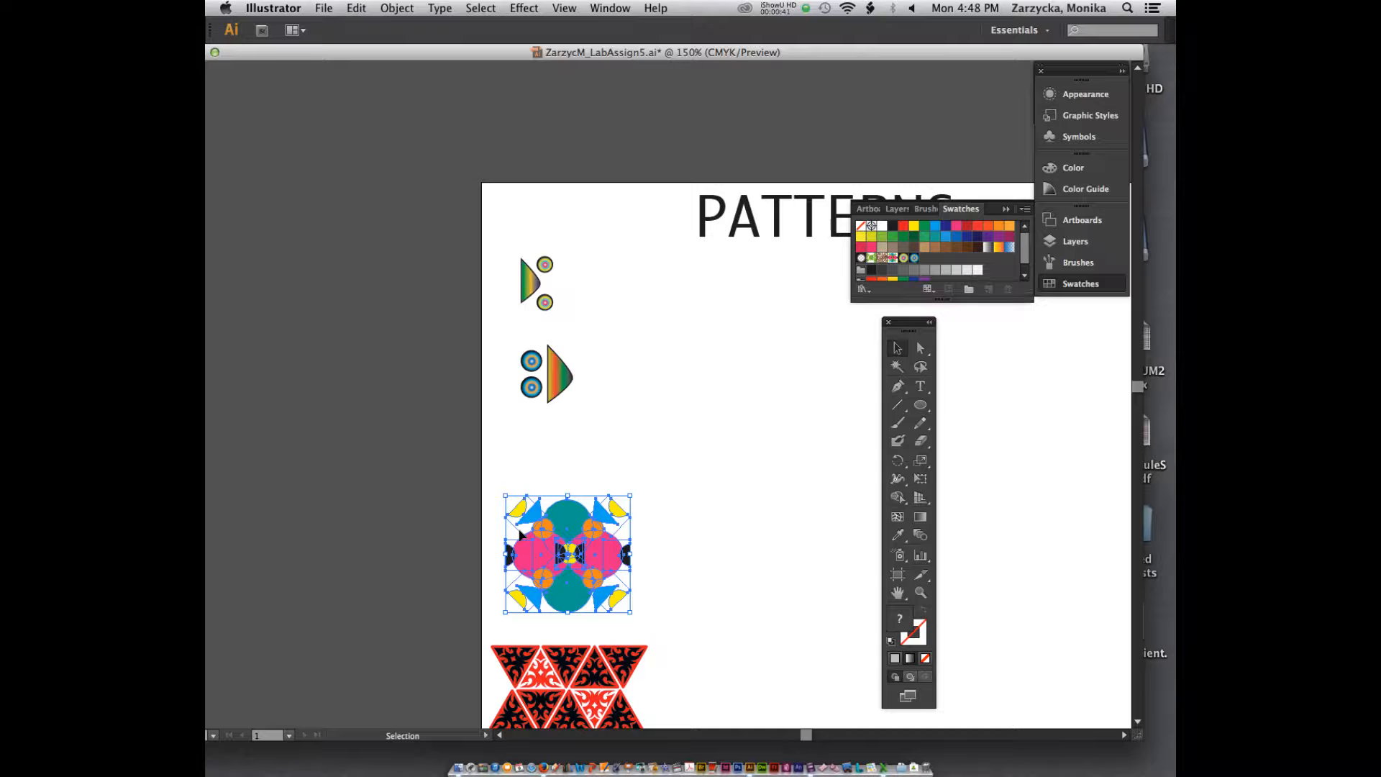
left_click_drag(630, 613, 540, 456)
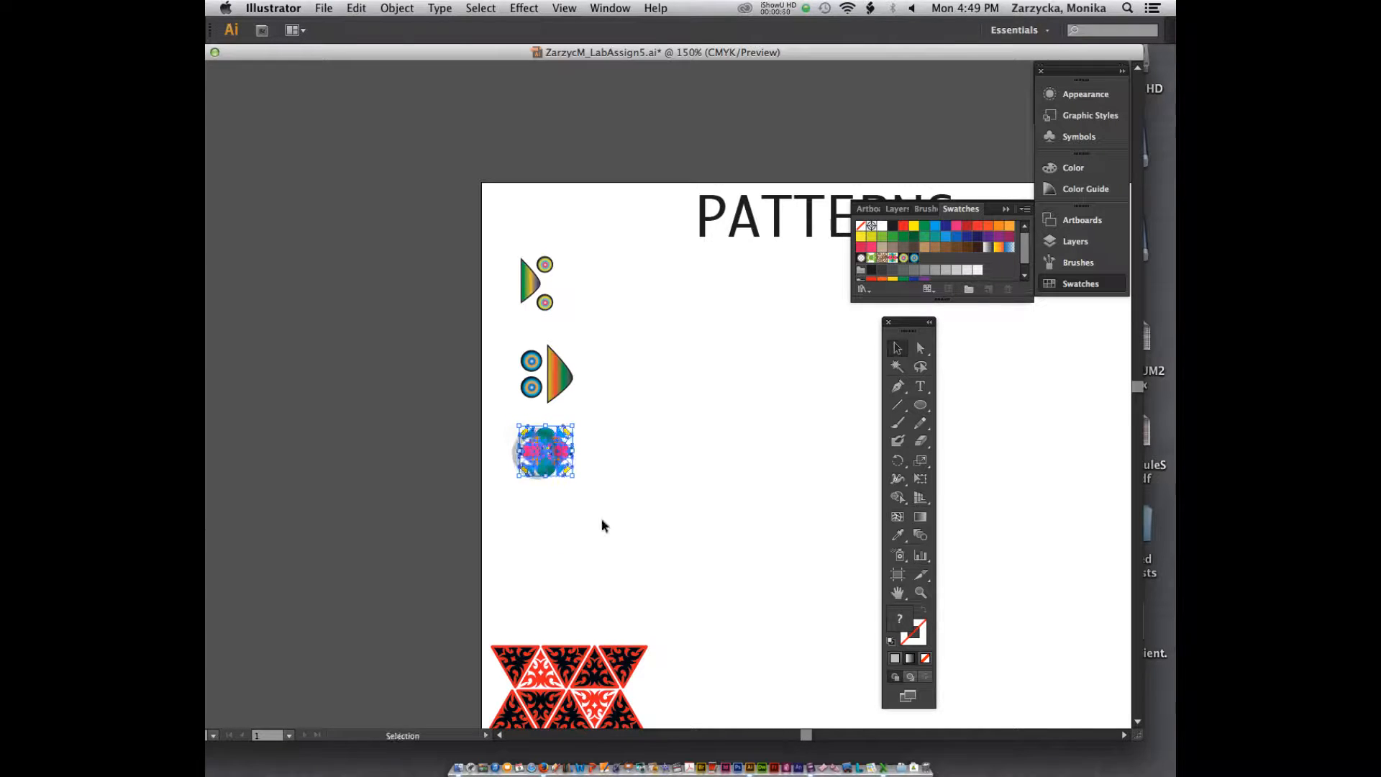
Step: Move the pink-and-teal motif further down the page and shift the blue-circle motif down slightly to space out the column
scroll(603, 526, "down", 3)
left_click_drag(550, 386, 547, 421)
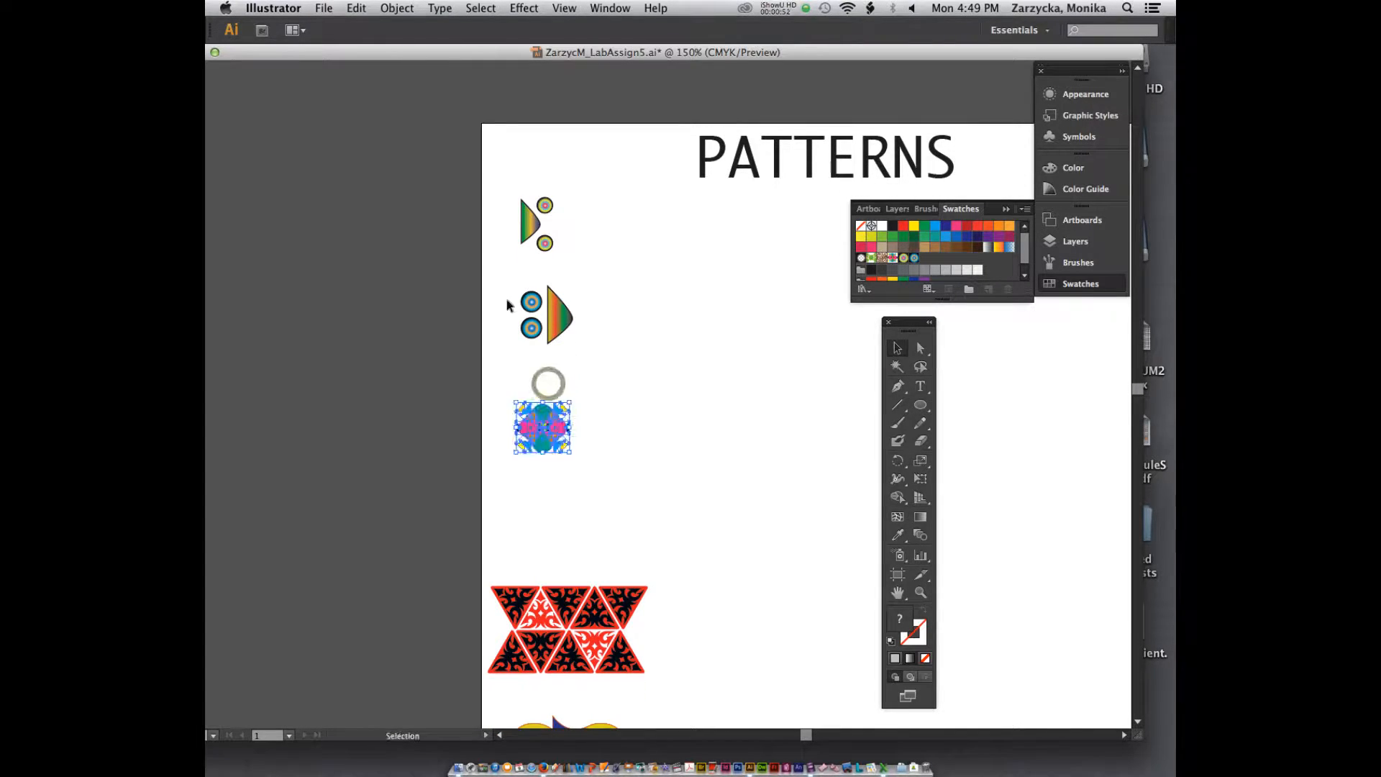
left_click(556, 308)
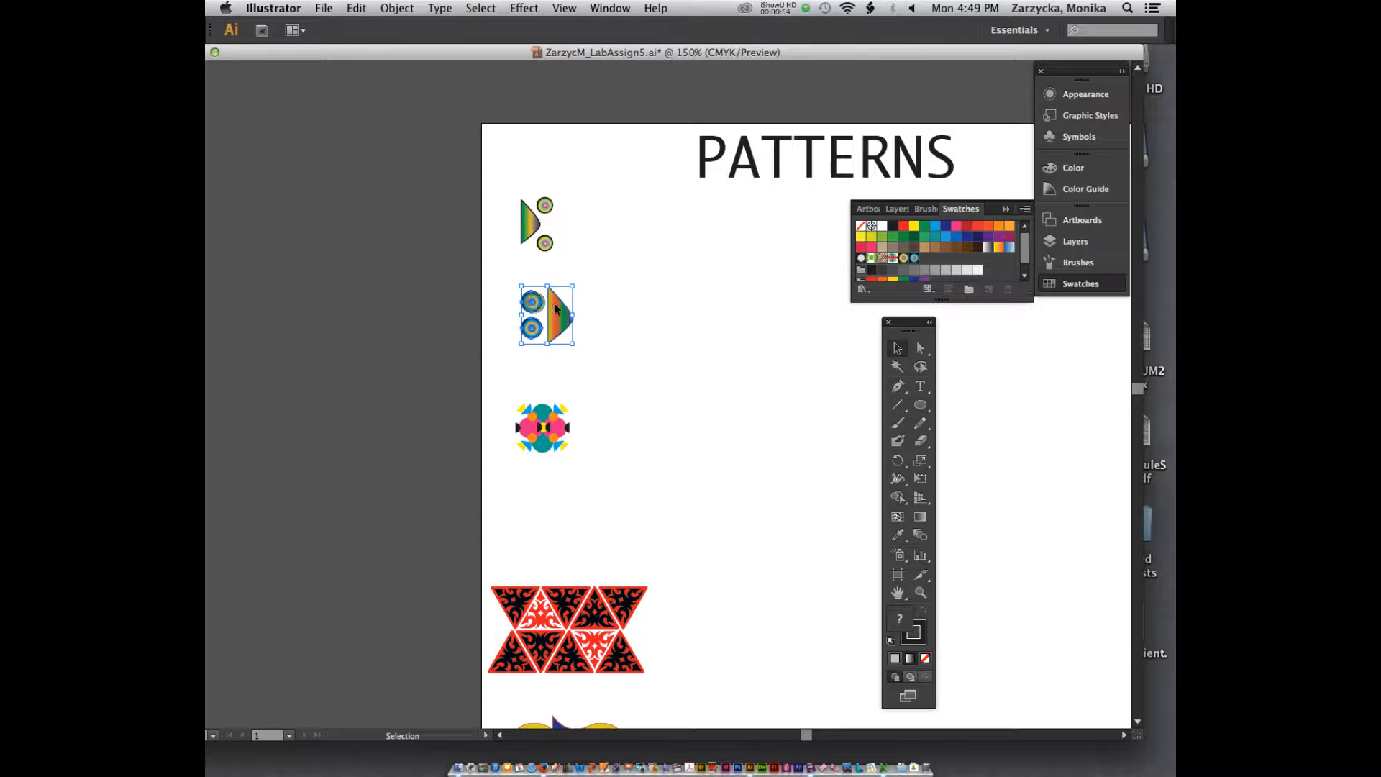
left_click_drag(556, 308, 556, 335)
Step: Shrink the red-and-black triangle motif and the yellow-and-blue fish motif, and reposition both in the column below the pink-and-teal motif
scroll(662, 517, "down", 6)
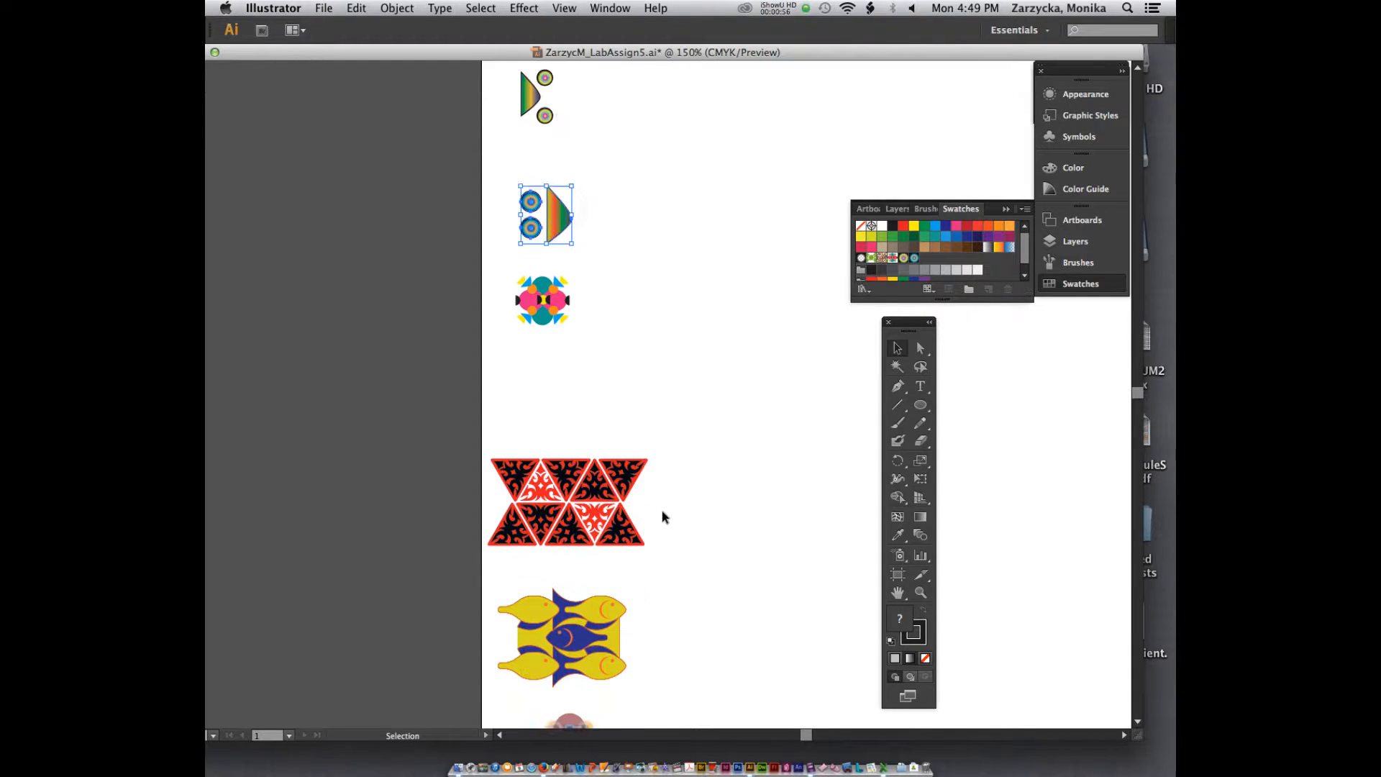
scroll(662, 516, "down", 2)
left_click(641, 513)
left_click_drag(641, 512, 585, 429)
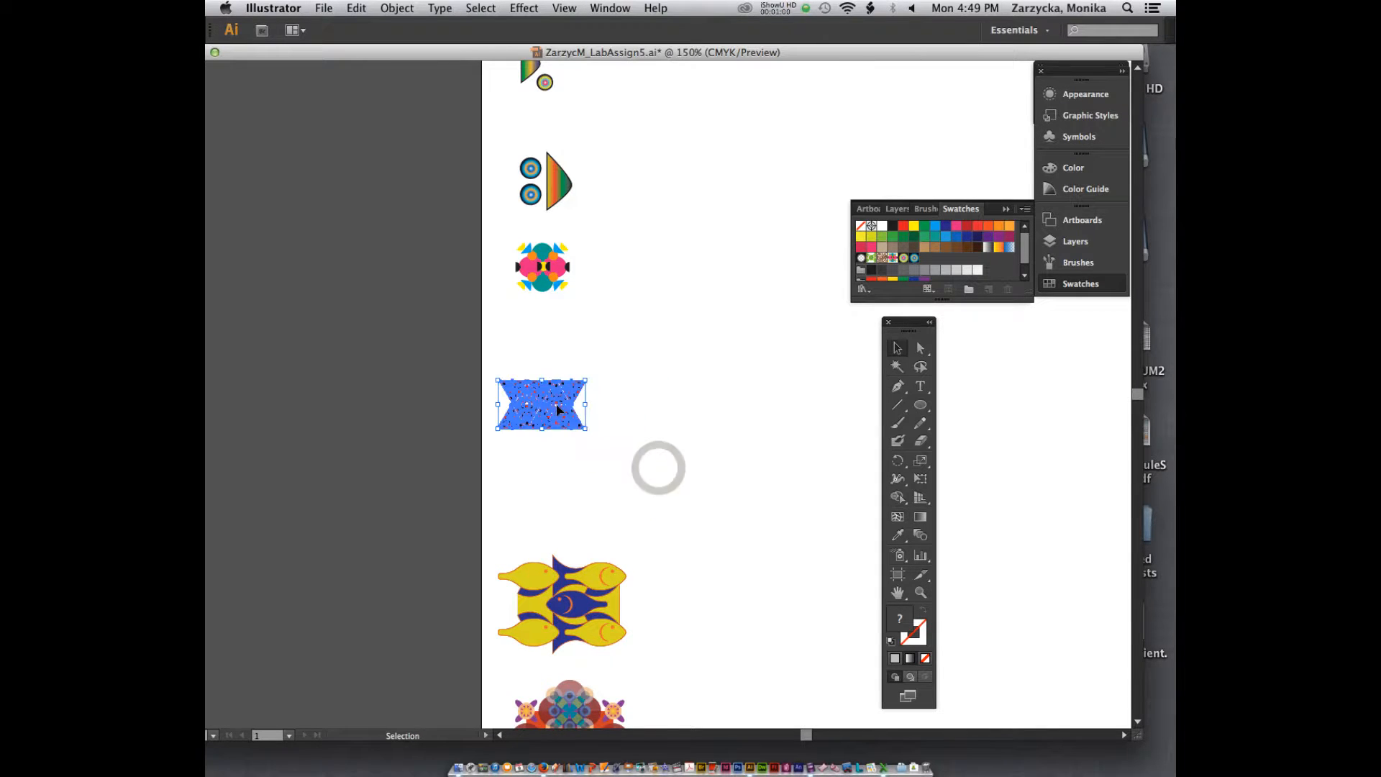
left_click_drag(562, 581, 568, 519)
left_click_drag(631, 592, 596, 557)
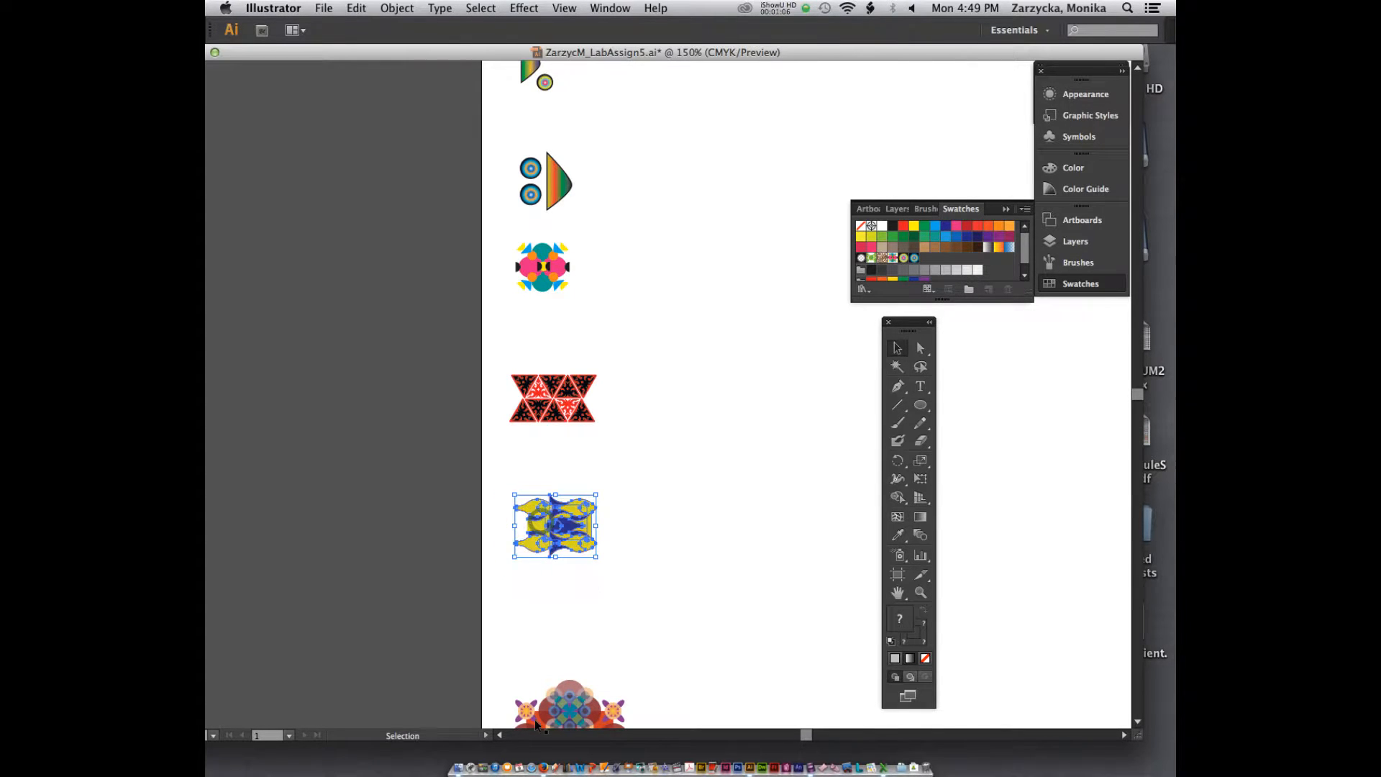
Step: Shrink the round kaleidoscope motif at the bottom of the page and line it up below the fish motif
left_click(564, 697)
scroll(598, 648, "down", 10)
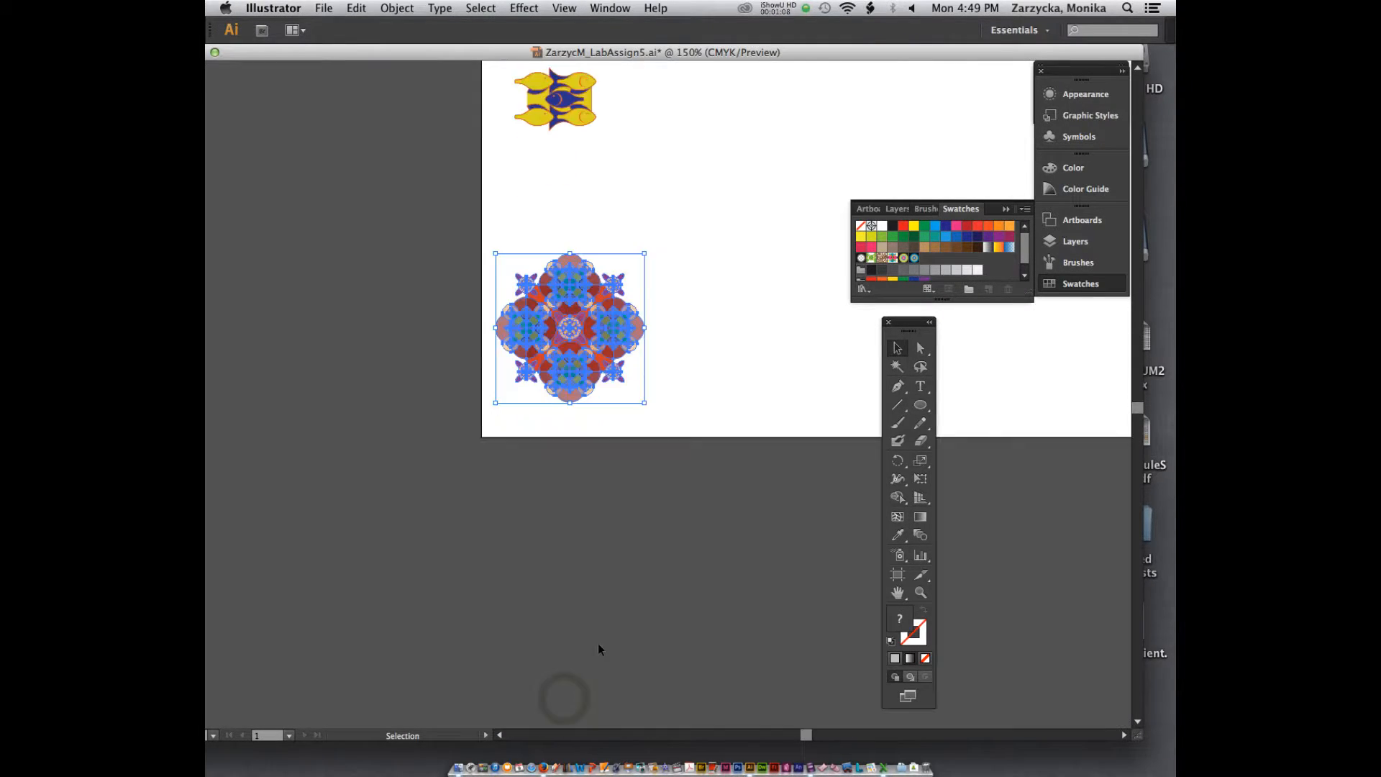
scroll(597, 644, "up", 7)
left_click_drag(587, 645, 587, 577)
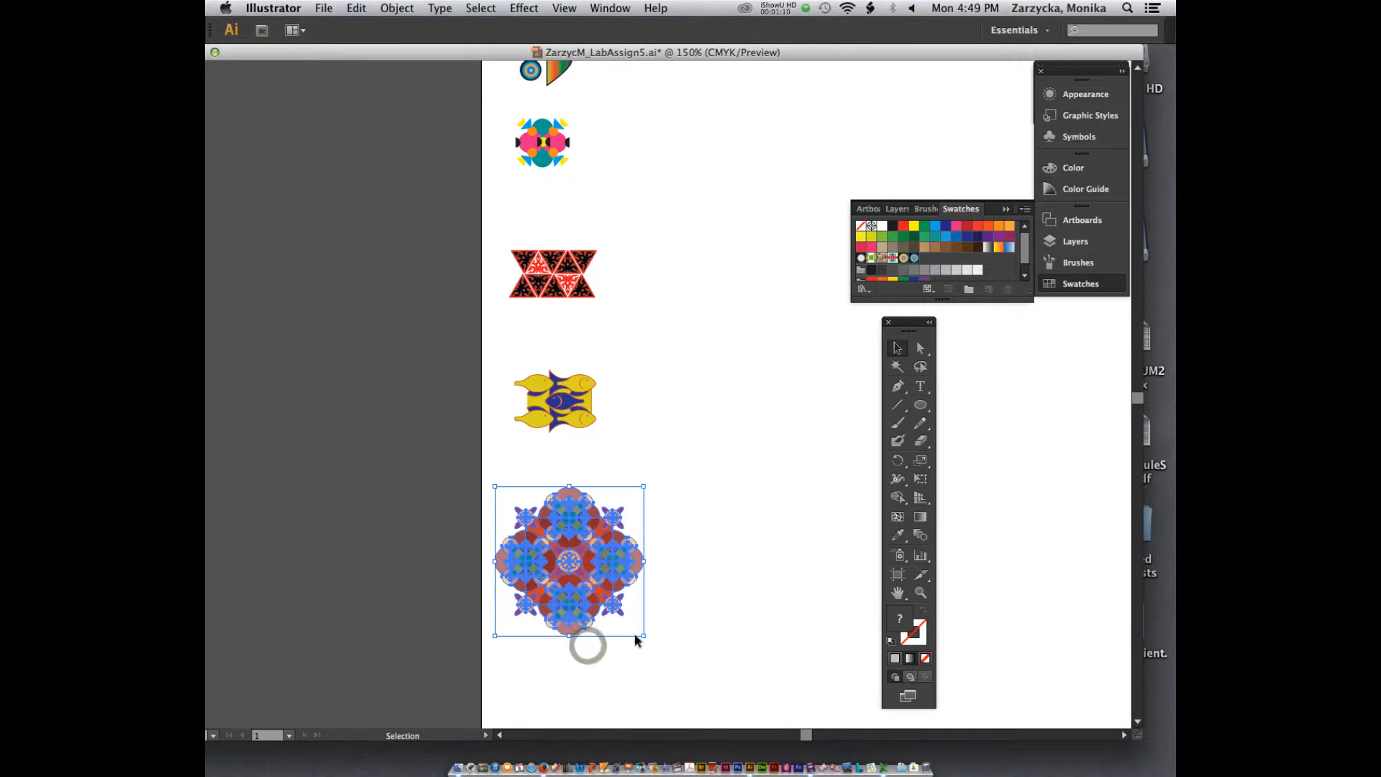
left_click_drag(643, 636, 593, 585)
mouse_move(542, 538)
left_mouse_down()
mouse_move(562, 549)
mouse_move(558, 537)
left_mouse_up()
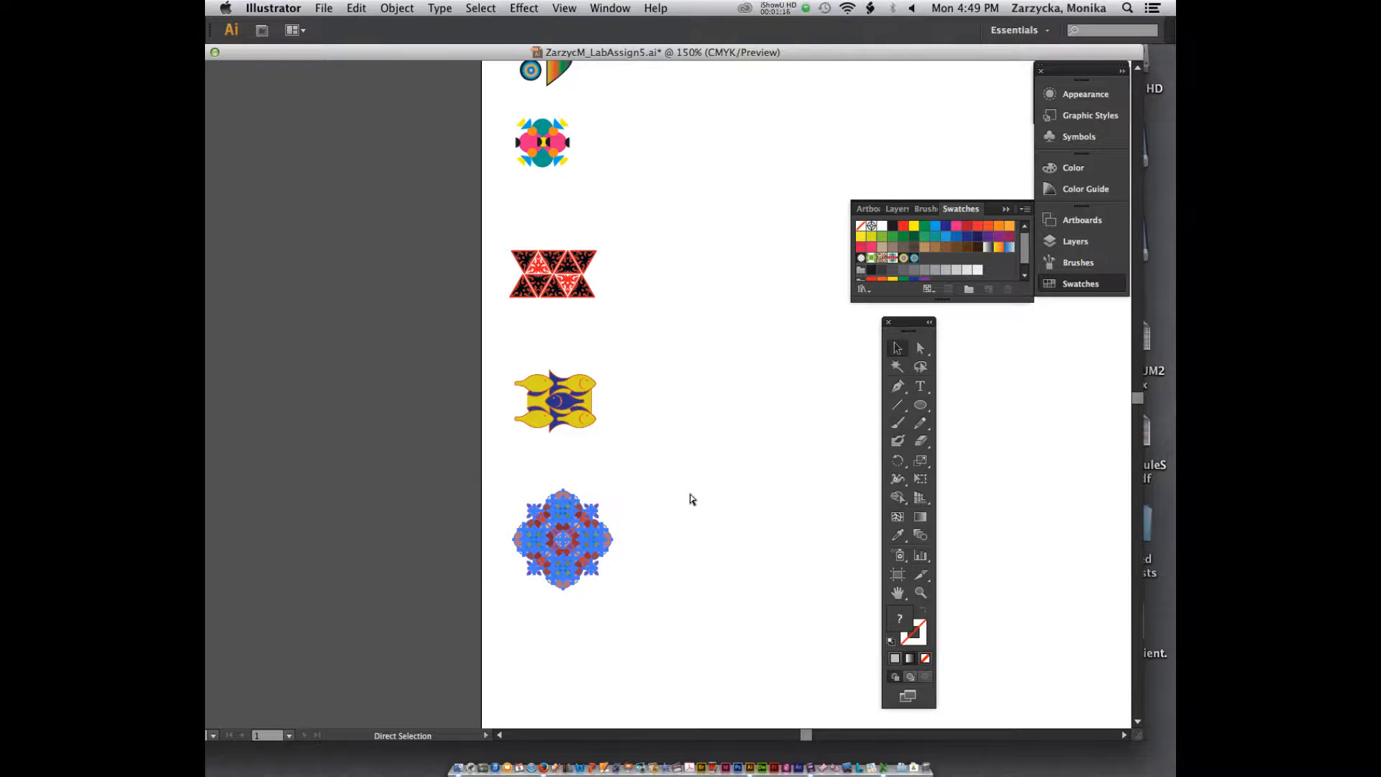
Step: Deselect the kaleidoscope motif and review the whole column of six motifs on the page
key("super+minus")
key("v")
scroll(689, 494, "up", 6)
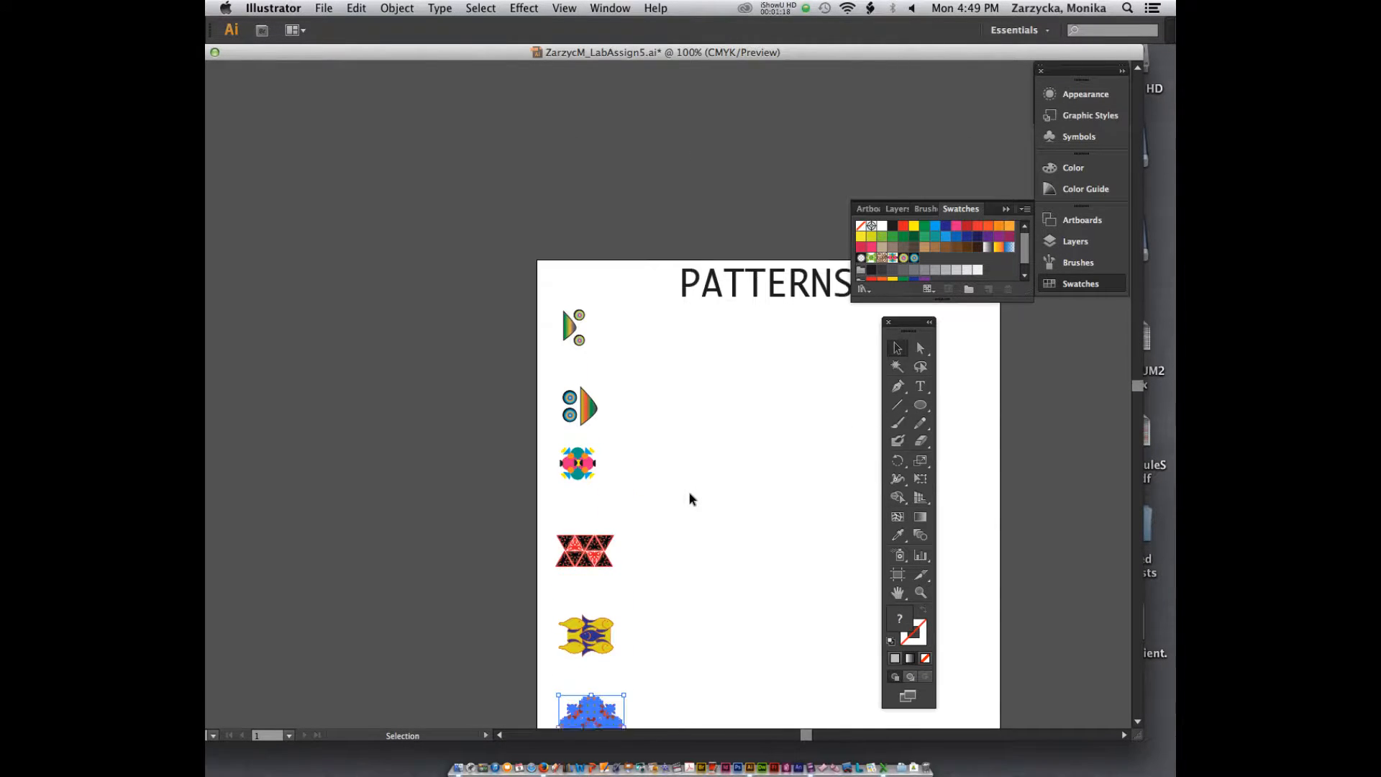
scroll(689, 495, "down", 2)
left_click(690, 494)
key("super+equal")
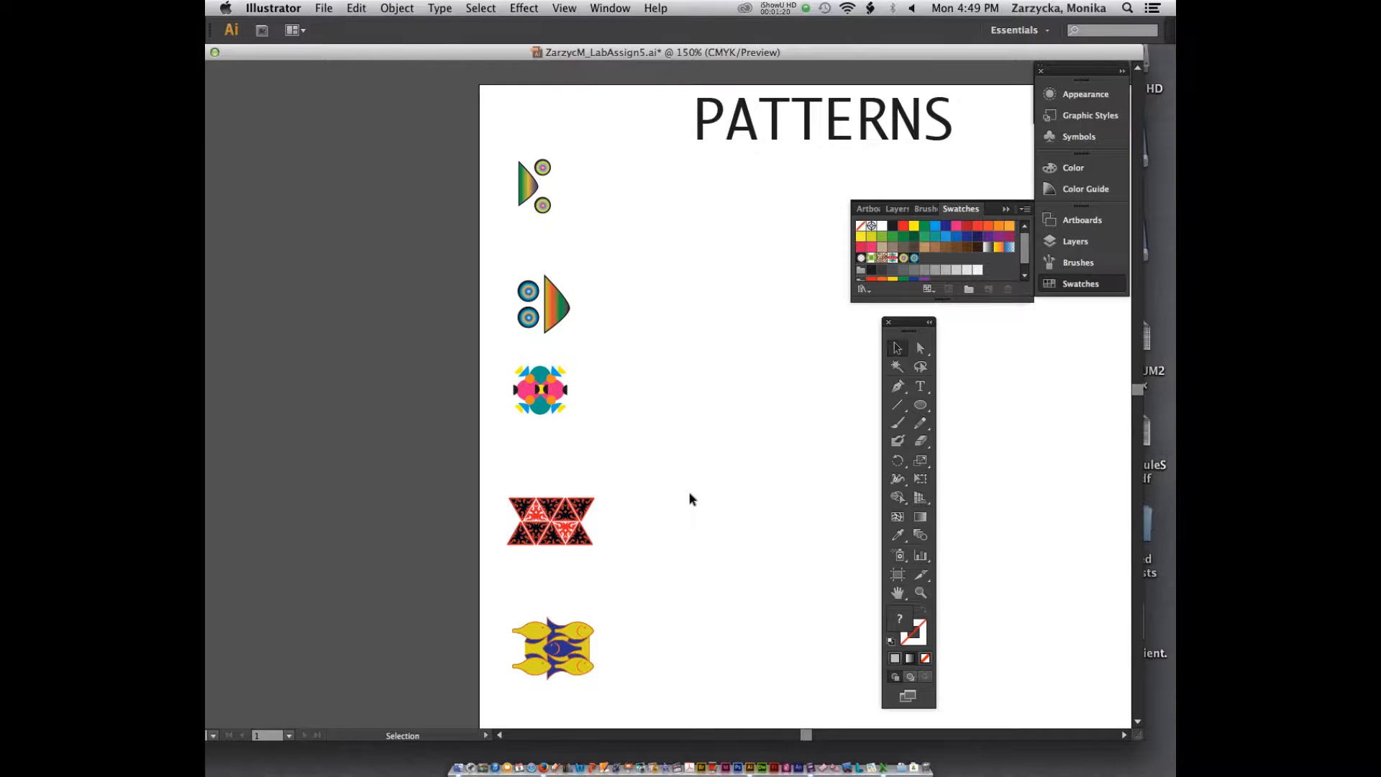
scroll(689, 498, "down", 2)
scroll(690, 498, "up", 2)
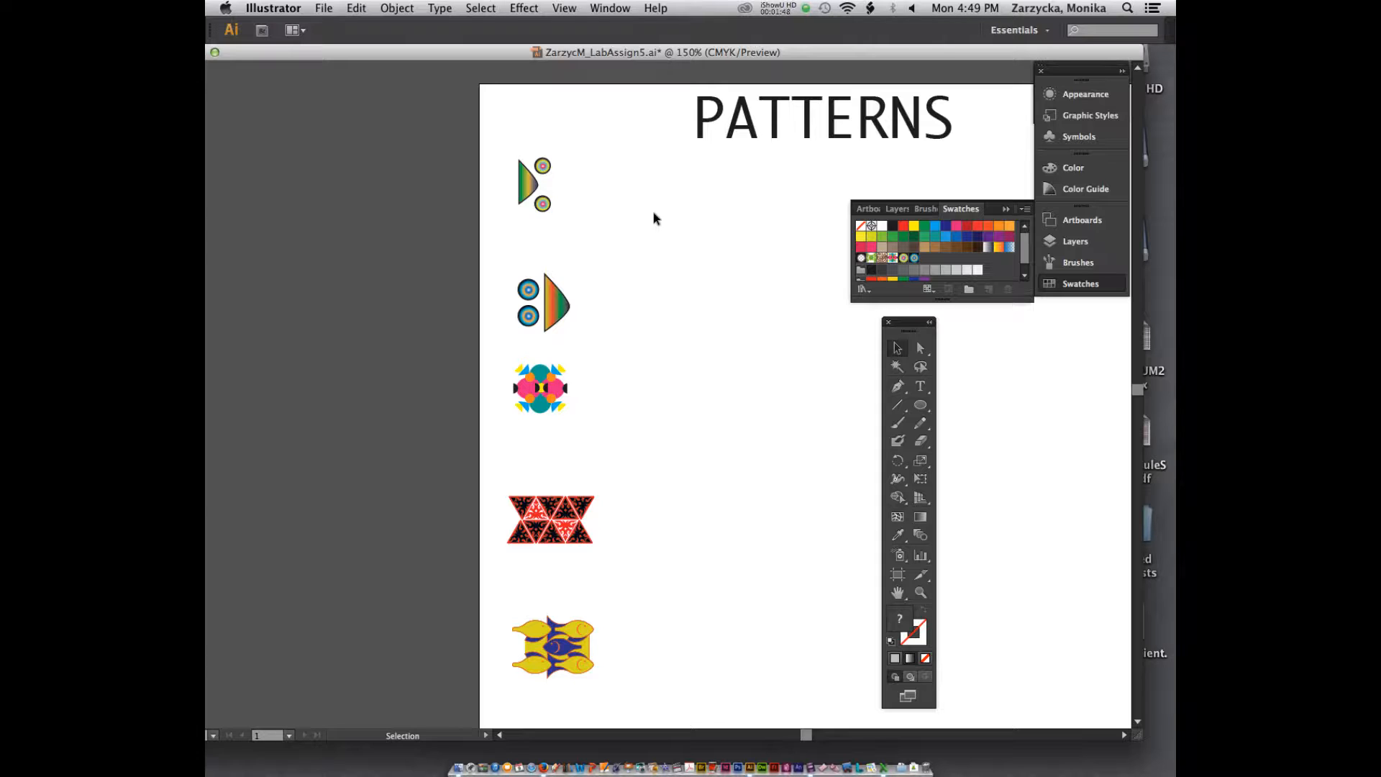
Step: Show the rulers in the patterns document and in a new Letter-size RGB document that uses inches
key("super+r")
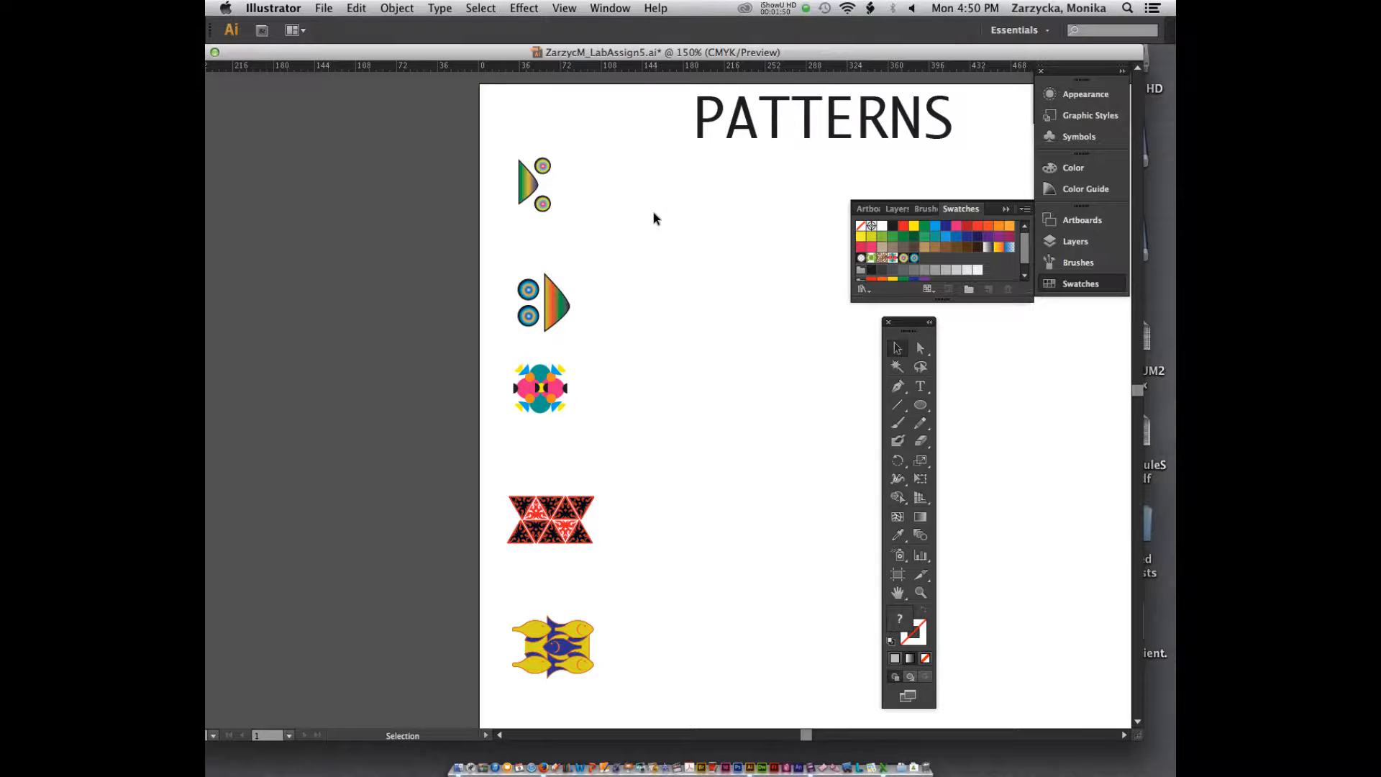
left_click_drag(441, 53, 536, 71)
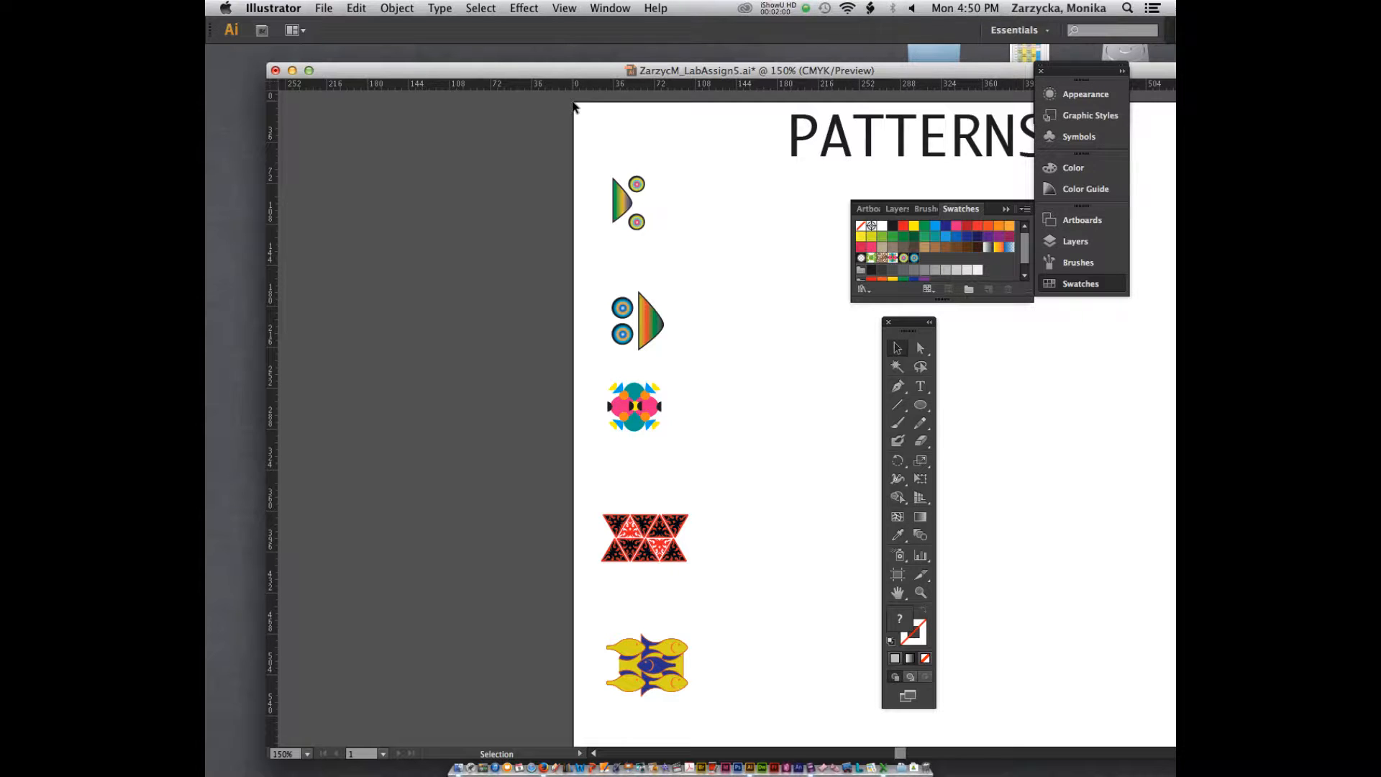
key("super+n")
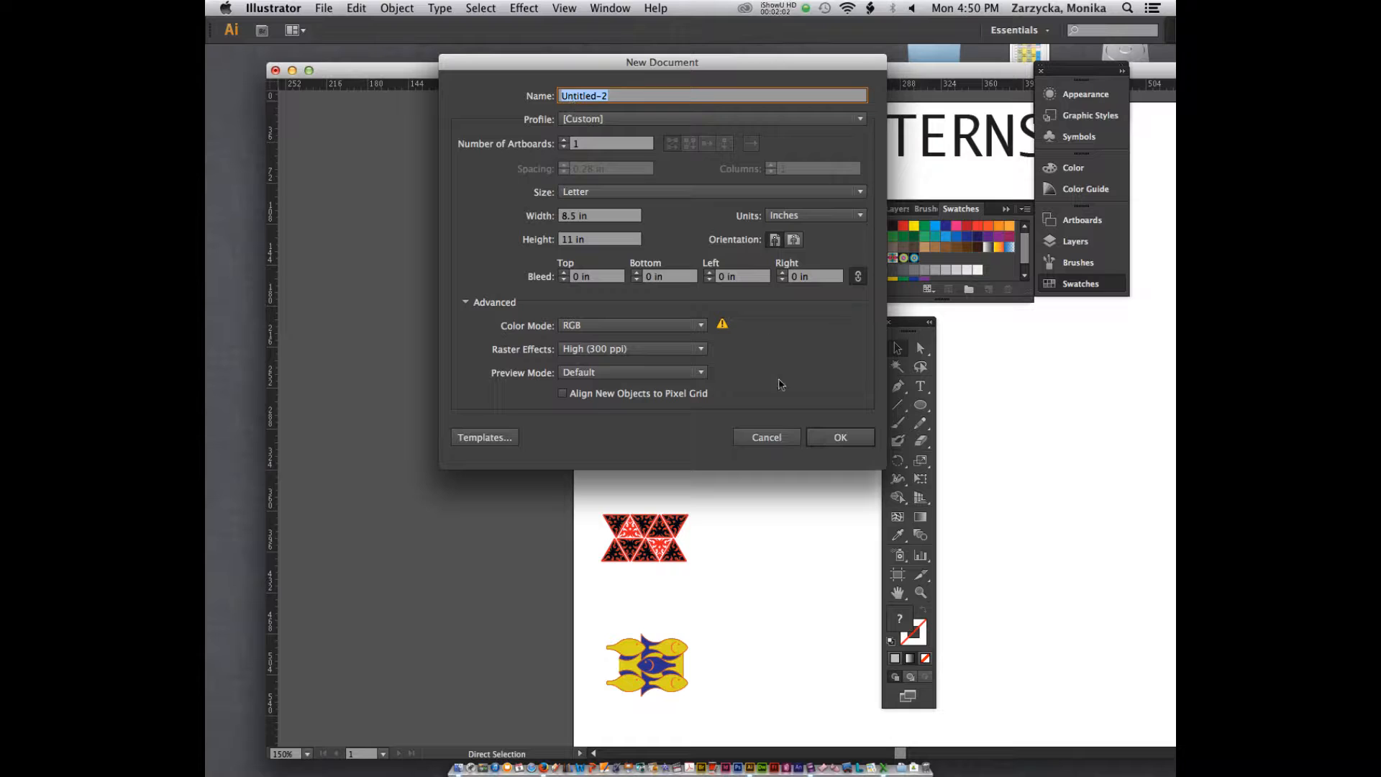
left_click(822, 434)
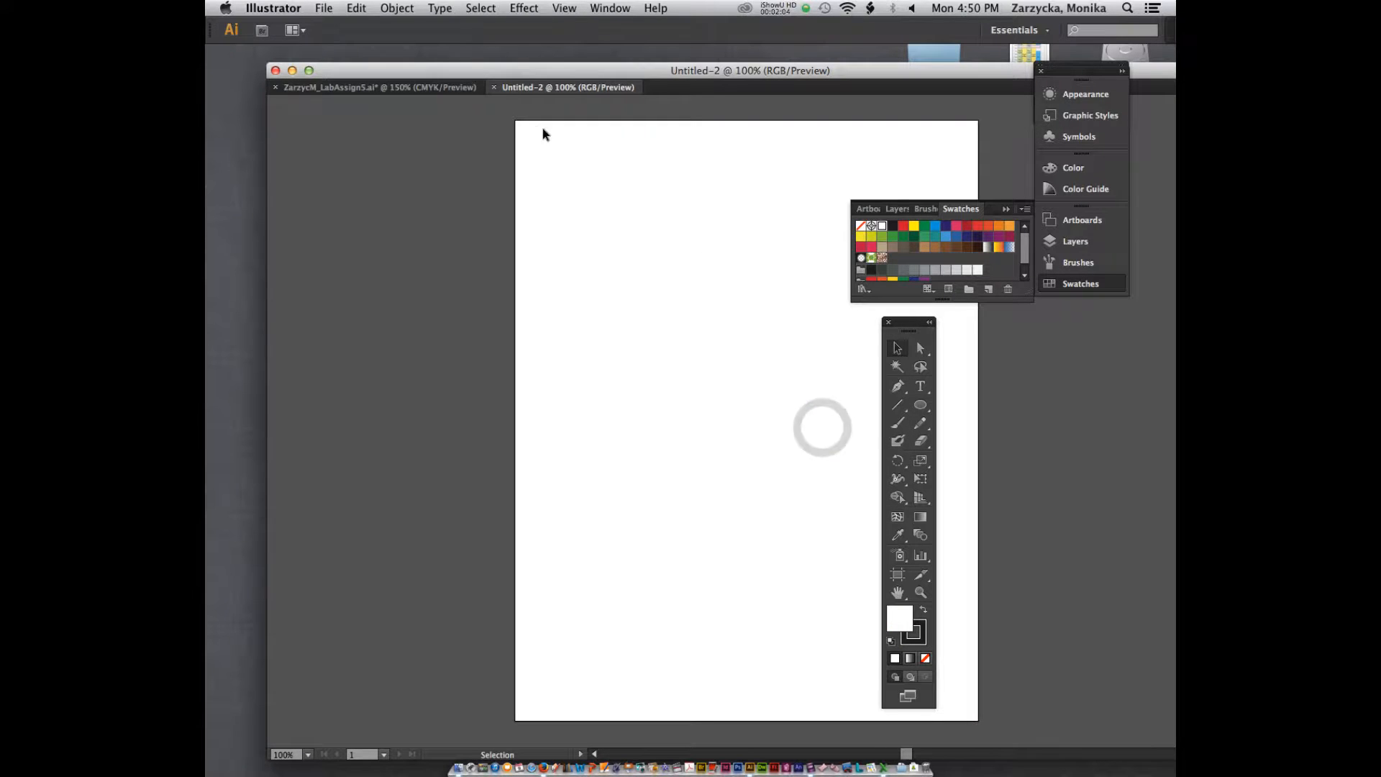
key("super+r")
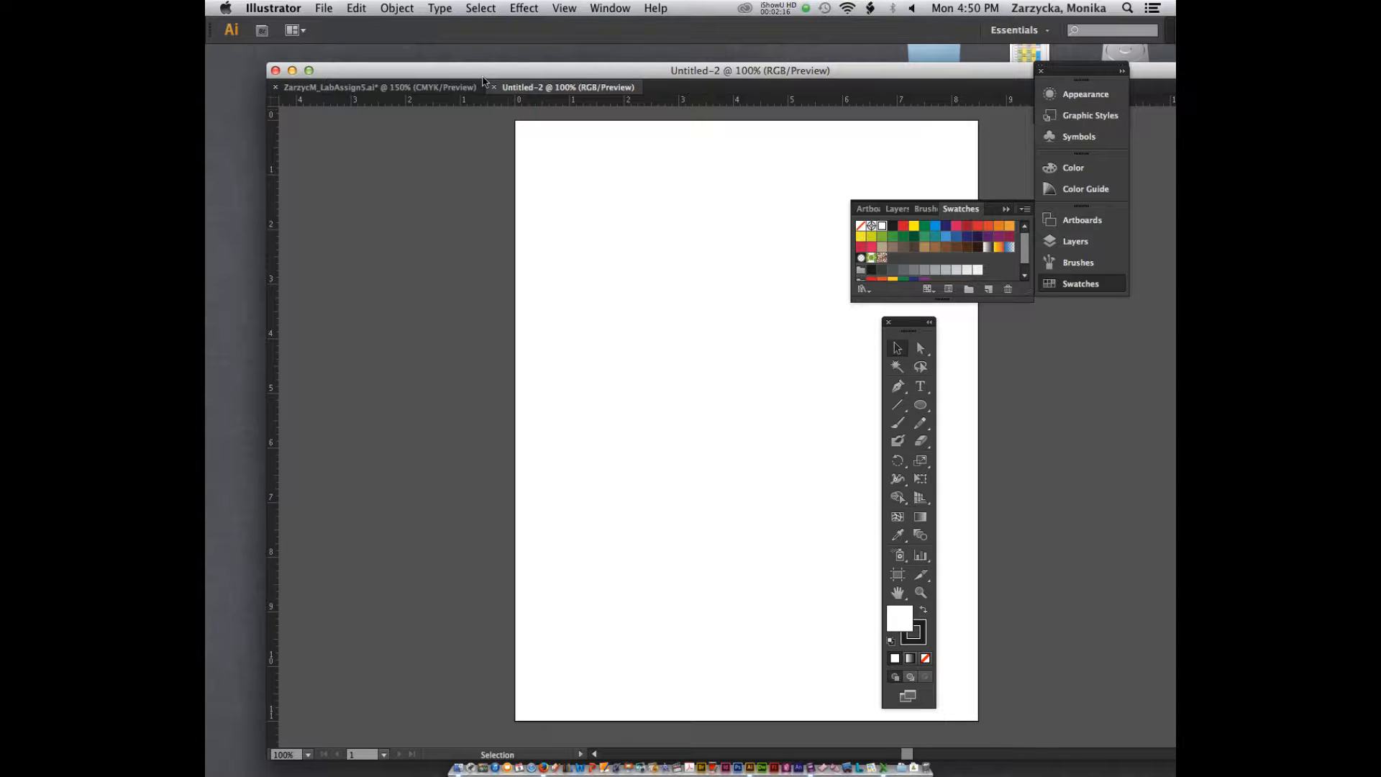
Step: Return to the patterns document and add the topmost motif to the swatches as a new pattern
left_click(463, 87)
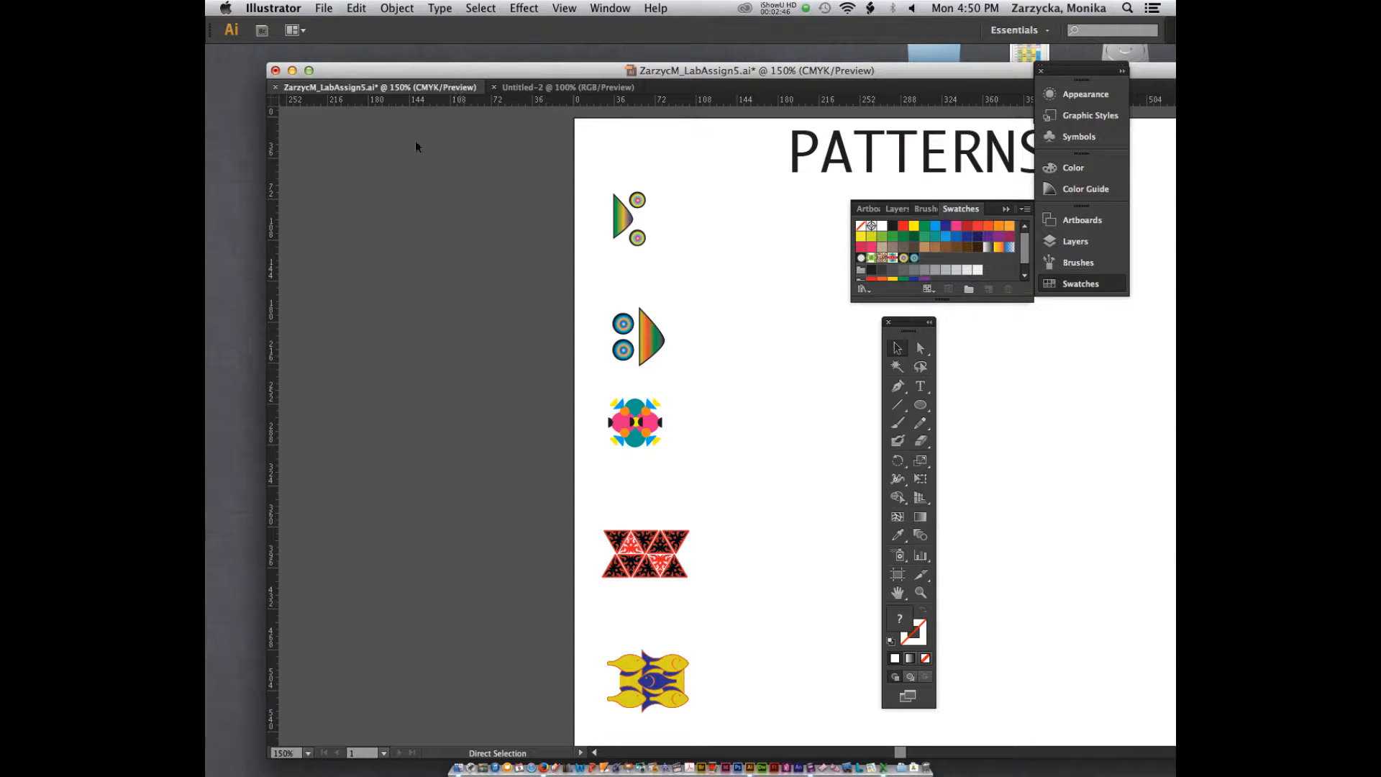
key("v")
left_click(620, 220)
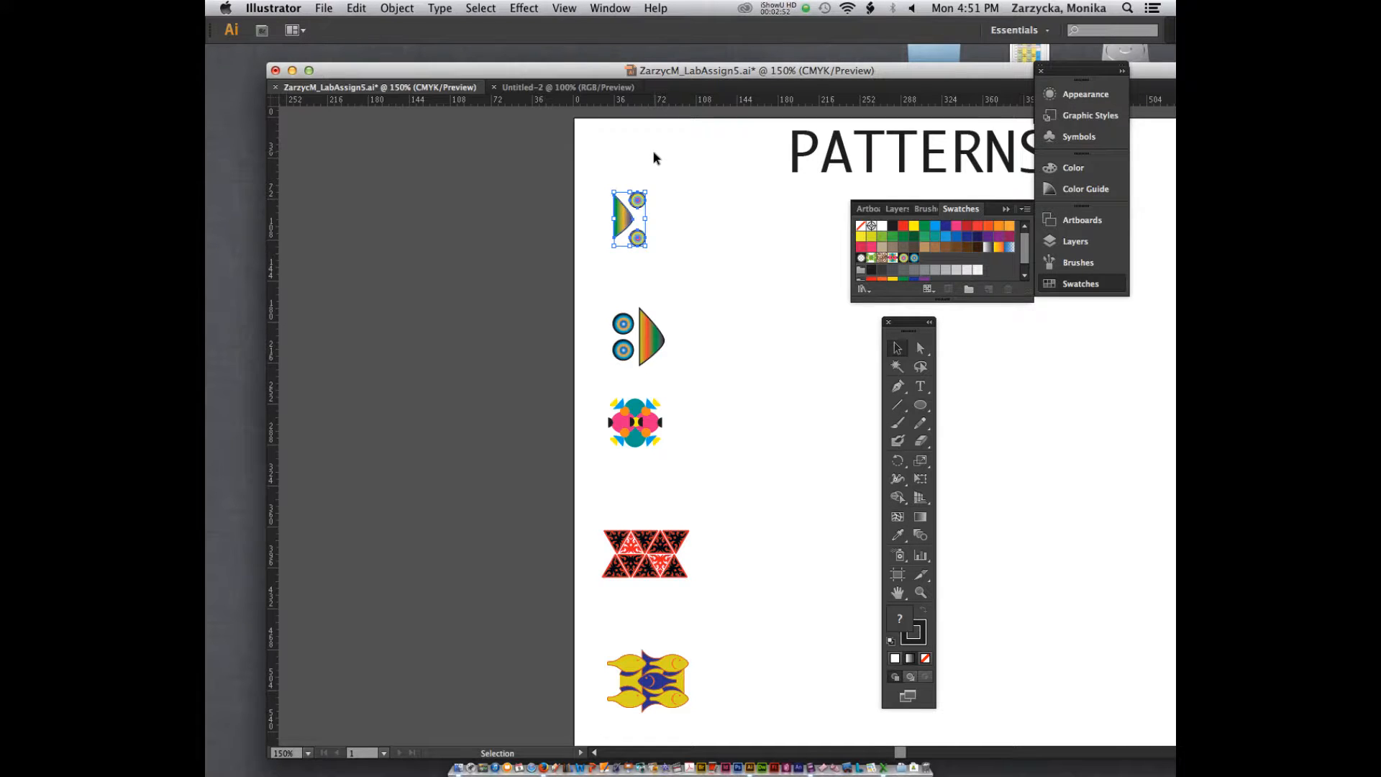
left_click_drag(625, 225, 926, 261)
Step: Move the toolbox off the page and draw a rectangle about 390 pt wide and 70 pt tall beside the topmost motif
left_click_drag(873, 62, 873, 59)
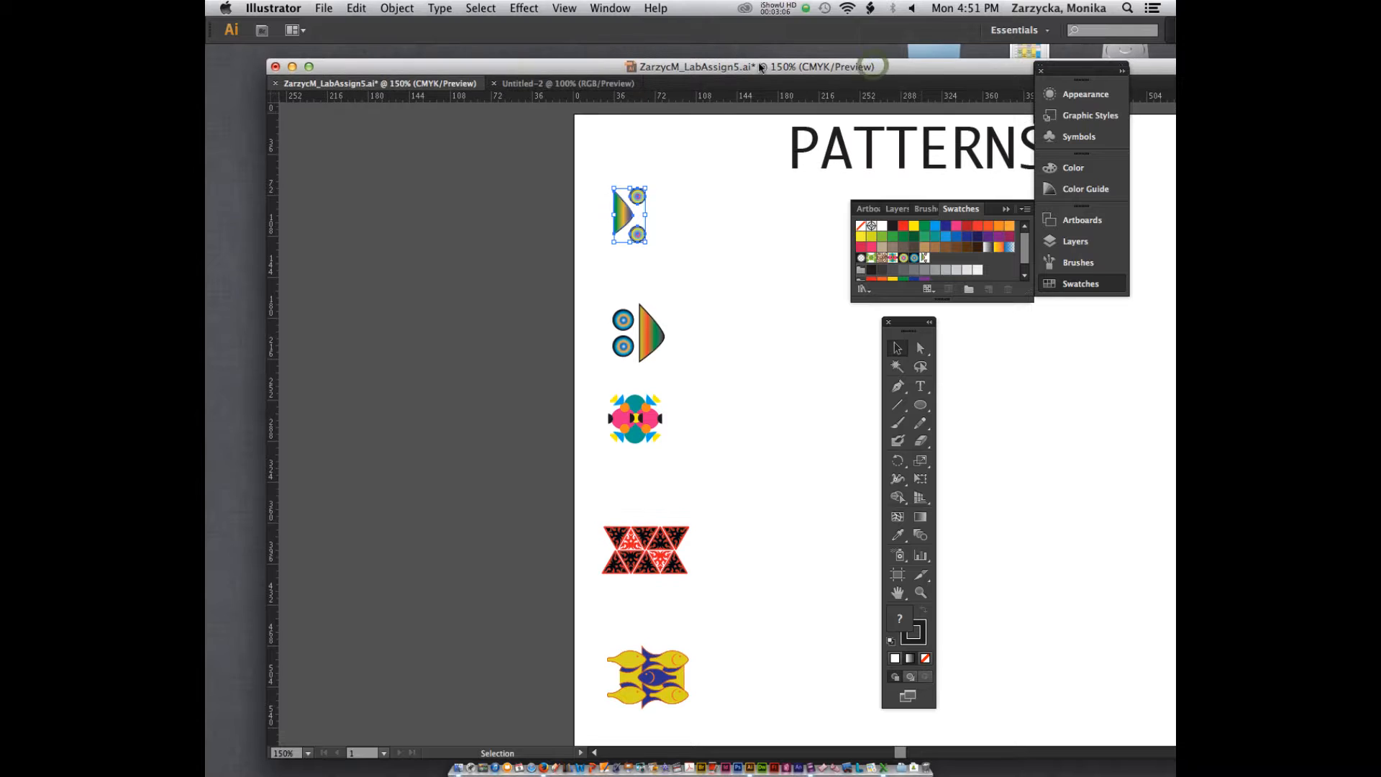
left_click_drag(1074, 71, 1073, 66)
left_click_drag(908, 325, 471, 124)
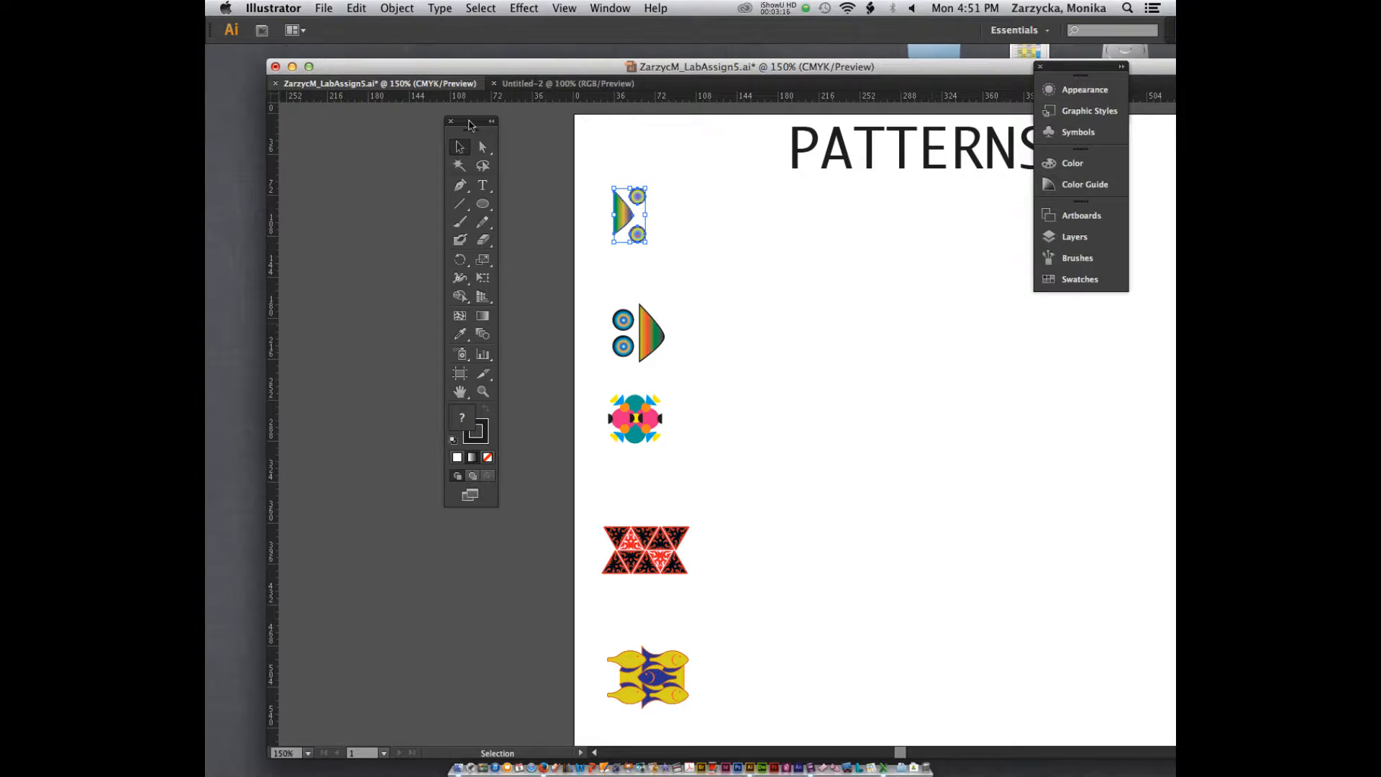
key("m")
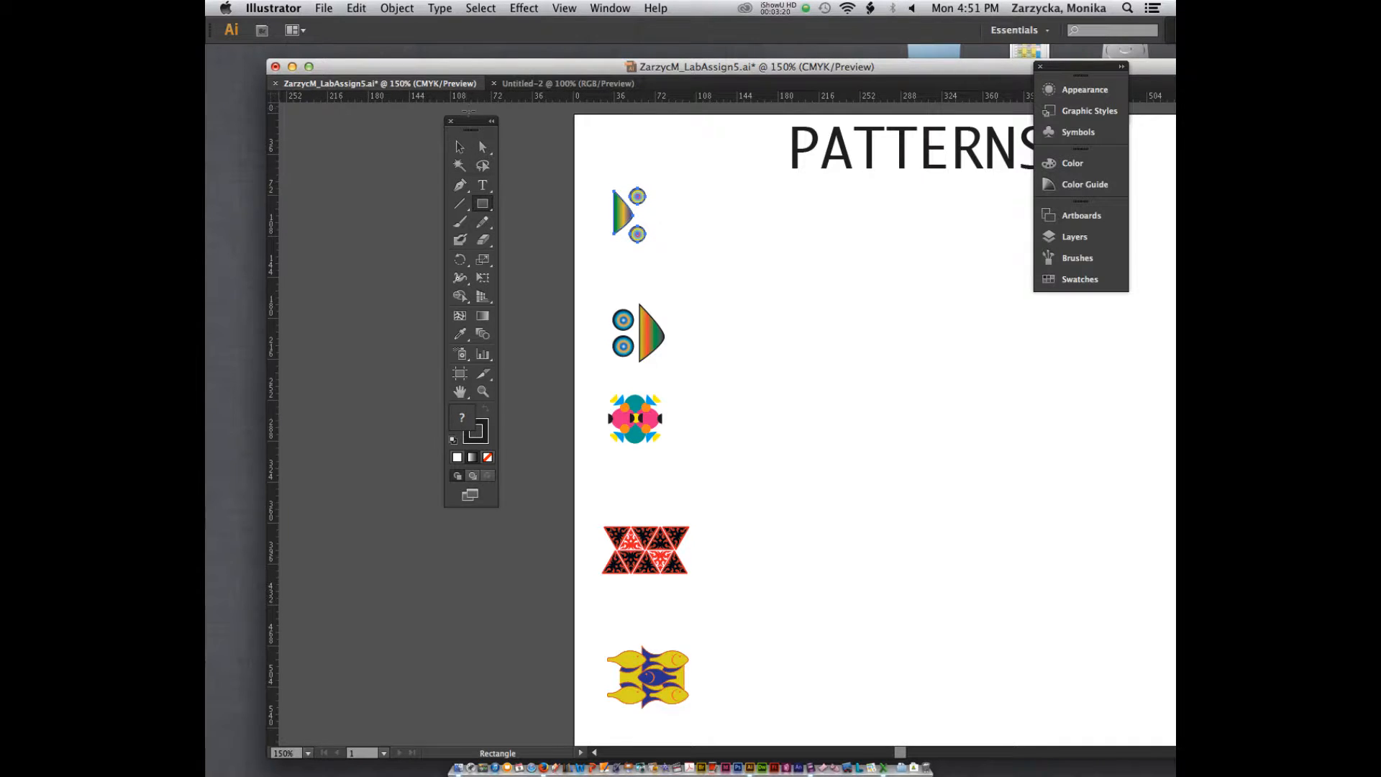
mouse_move(674, 193)
left_mouse_down()
mouse_move(926, 266)
mouse_move(1121, 272)
left_mouse_up()
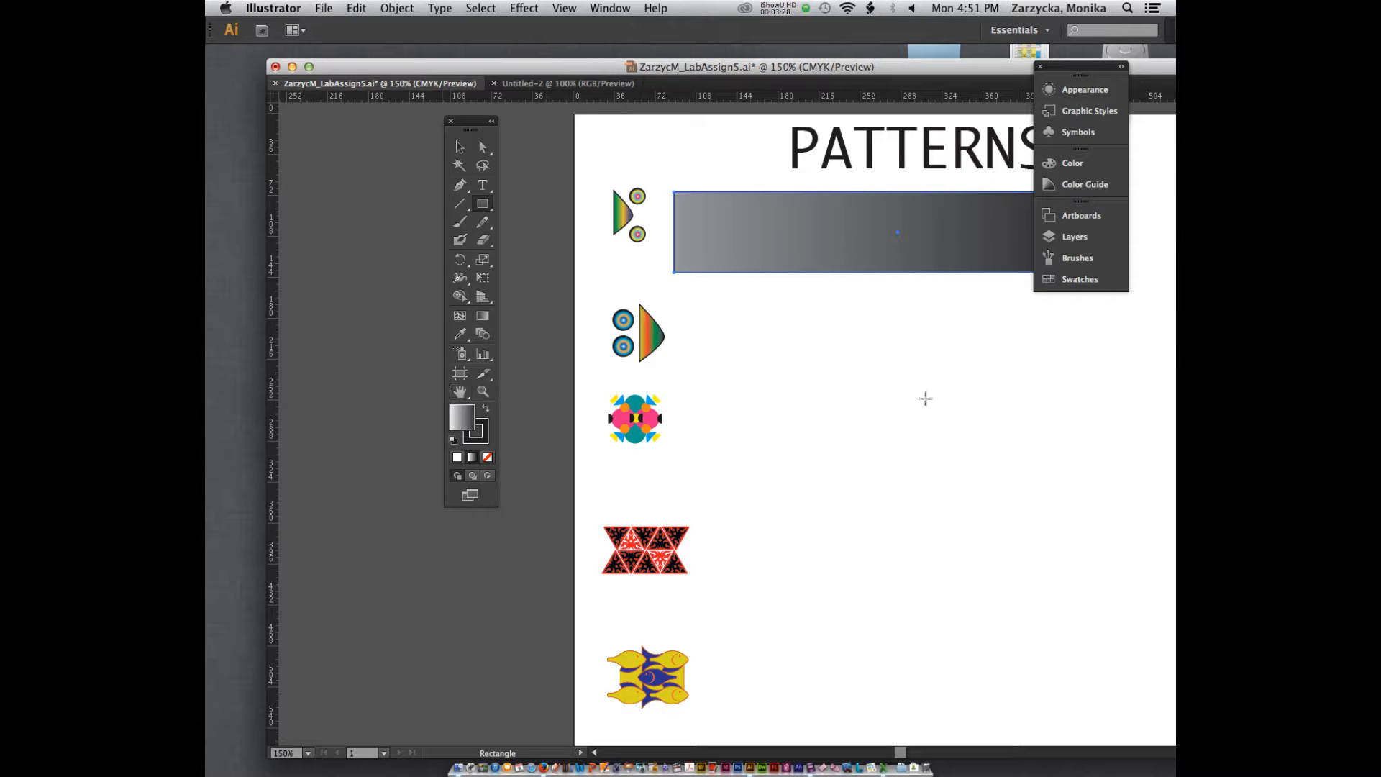
Step: Fill the wide rectangle with the pattern swatch made from the topmost motif, and move the toolbox clear of the motif column
left_click_drag(856, 74, 902, 73)
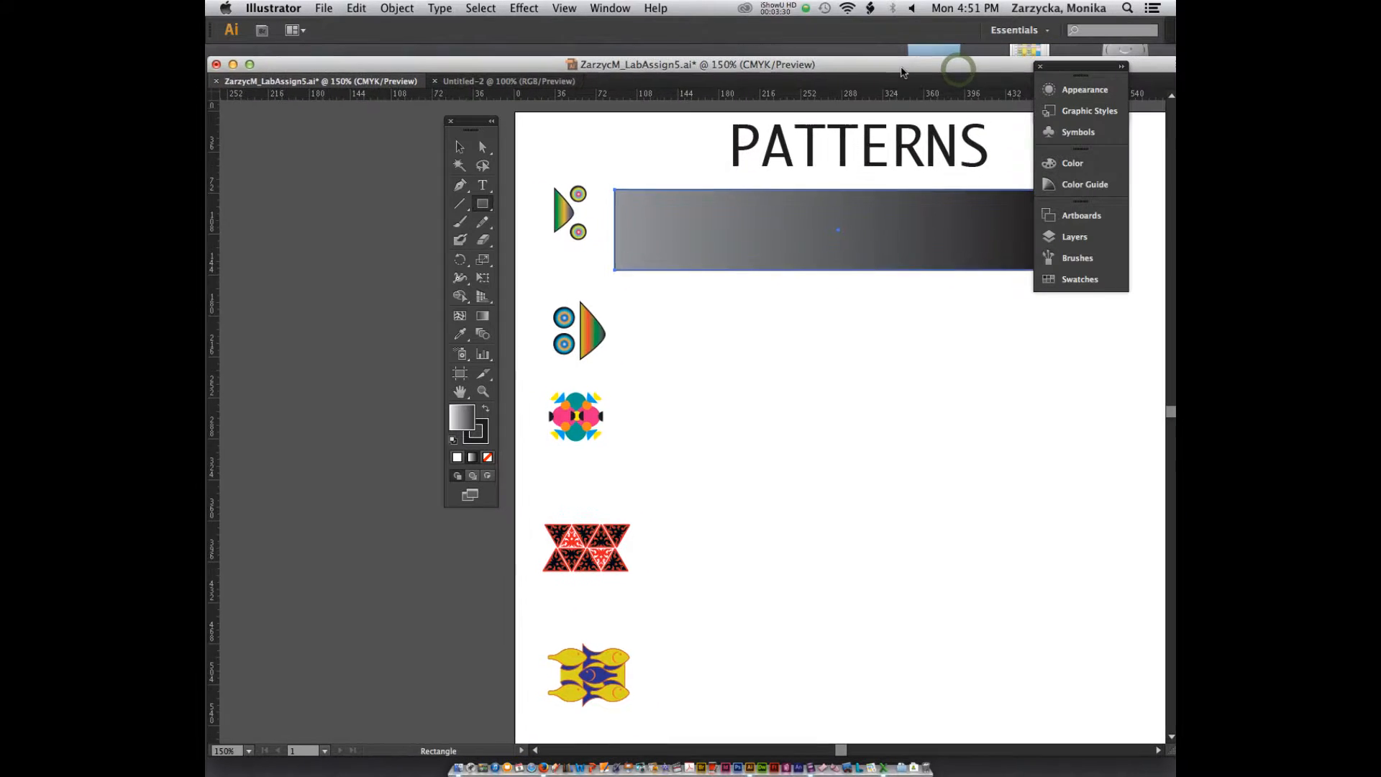
key("super+0")
key("super+equal")
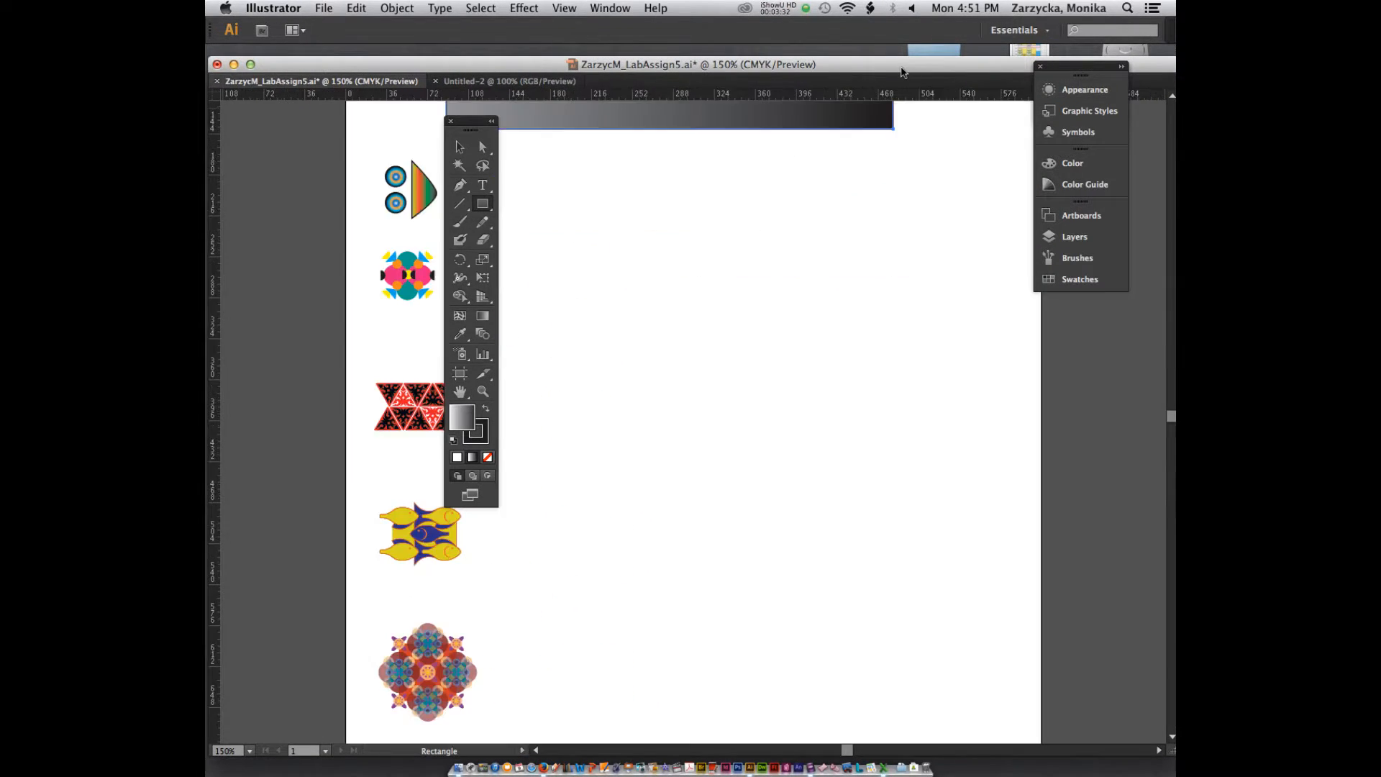
left_click(1082, 279)
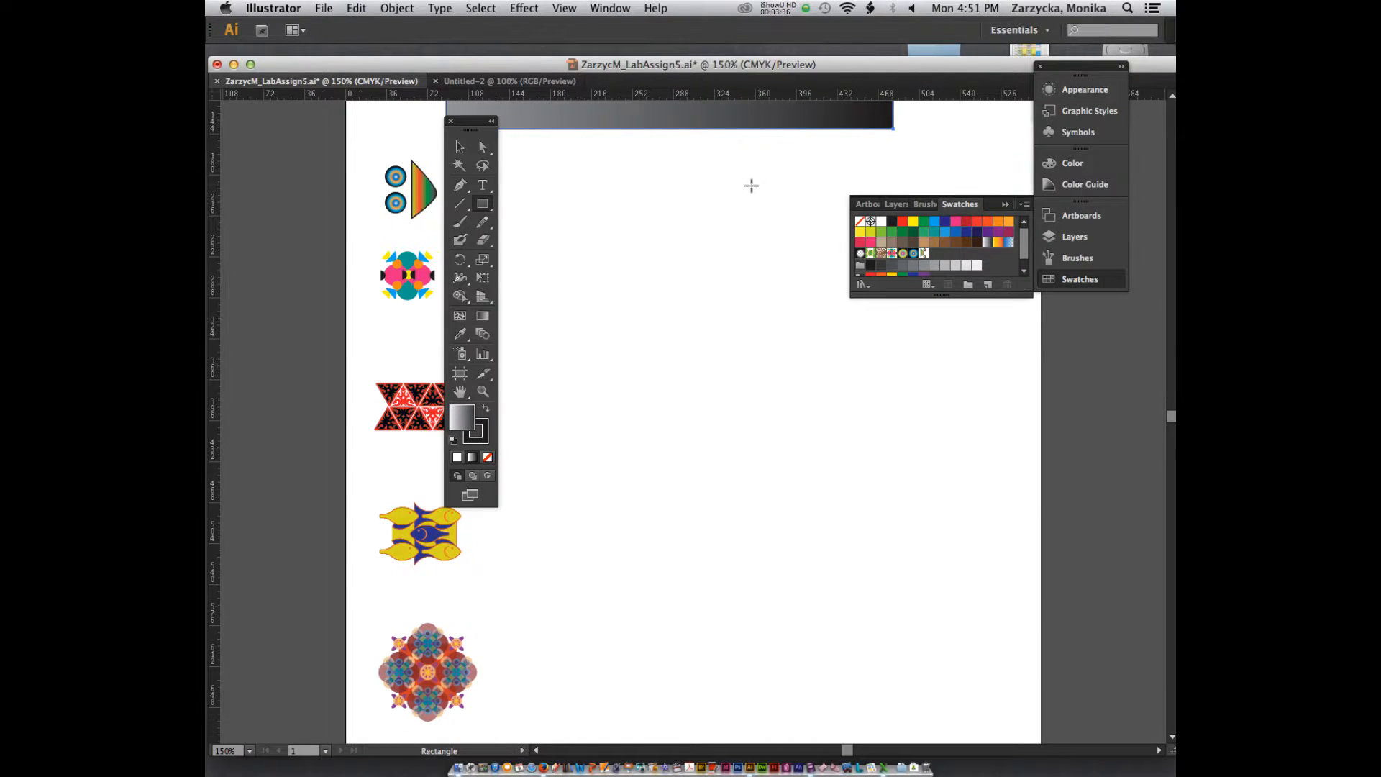
scroll(418, 129, "up", 3)
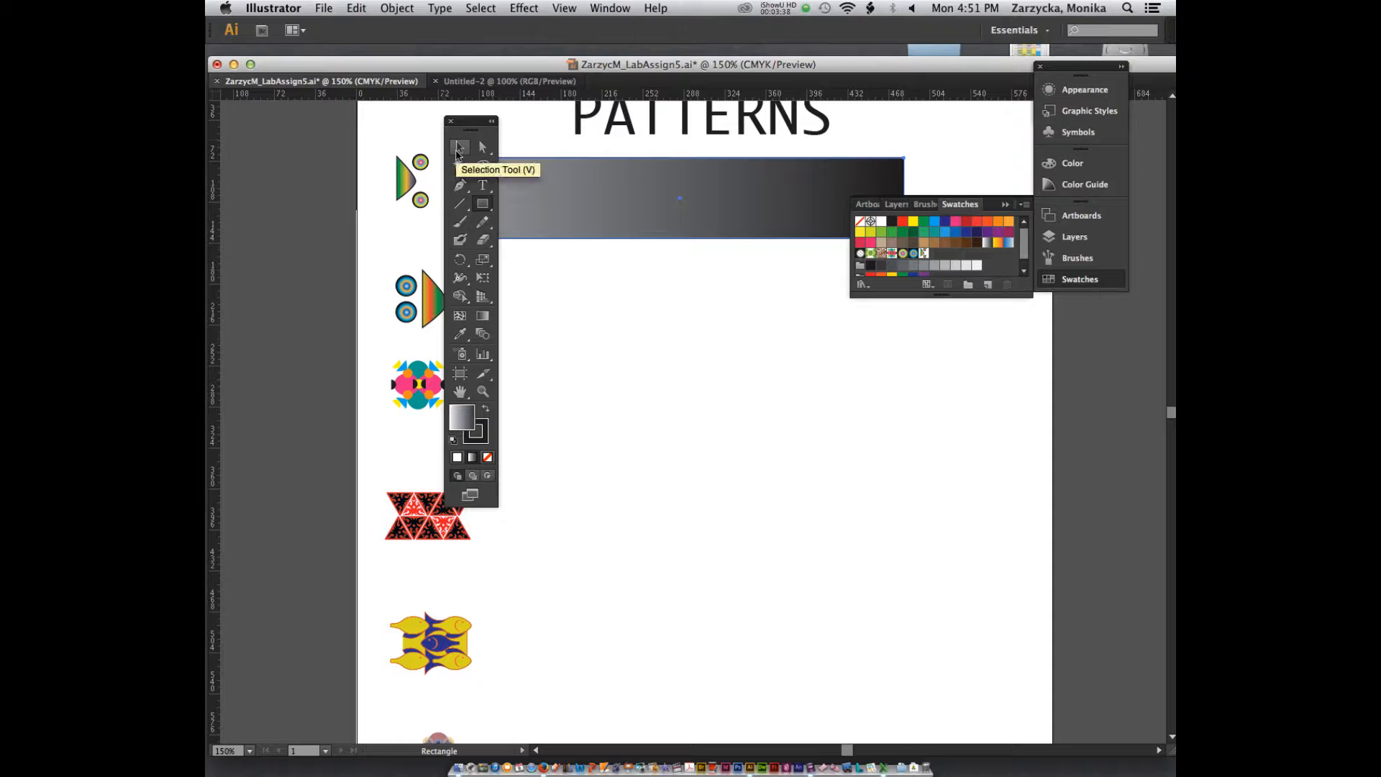
left_click(458, 147)
left_click_drag(472, 121, 432, 121)
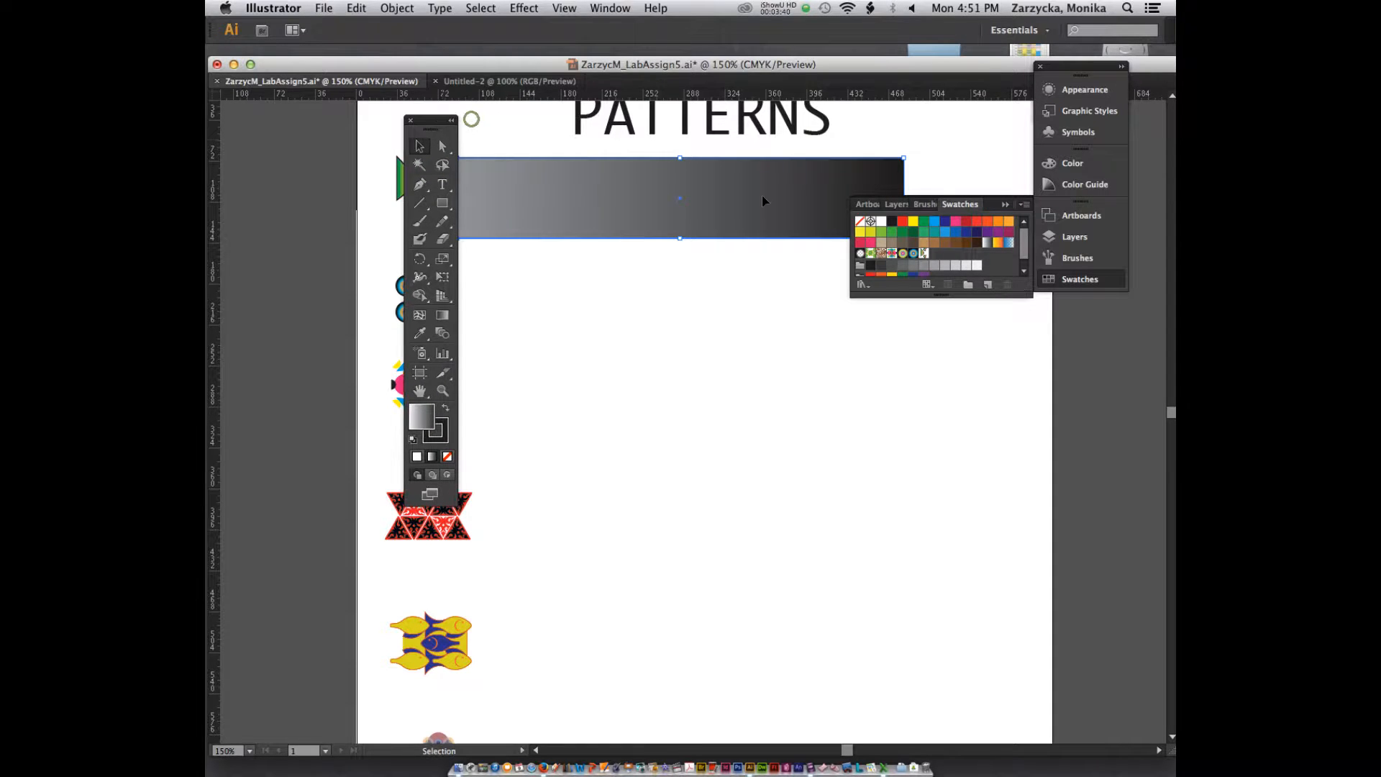
left_click(924, 254)
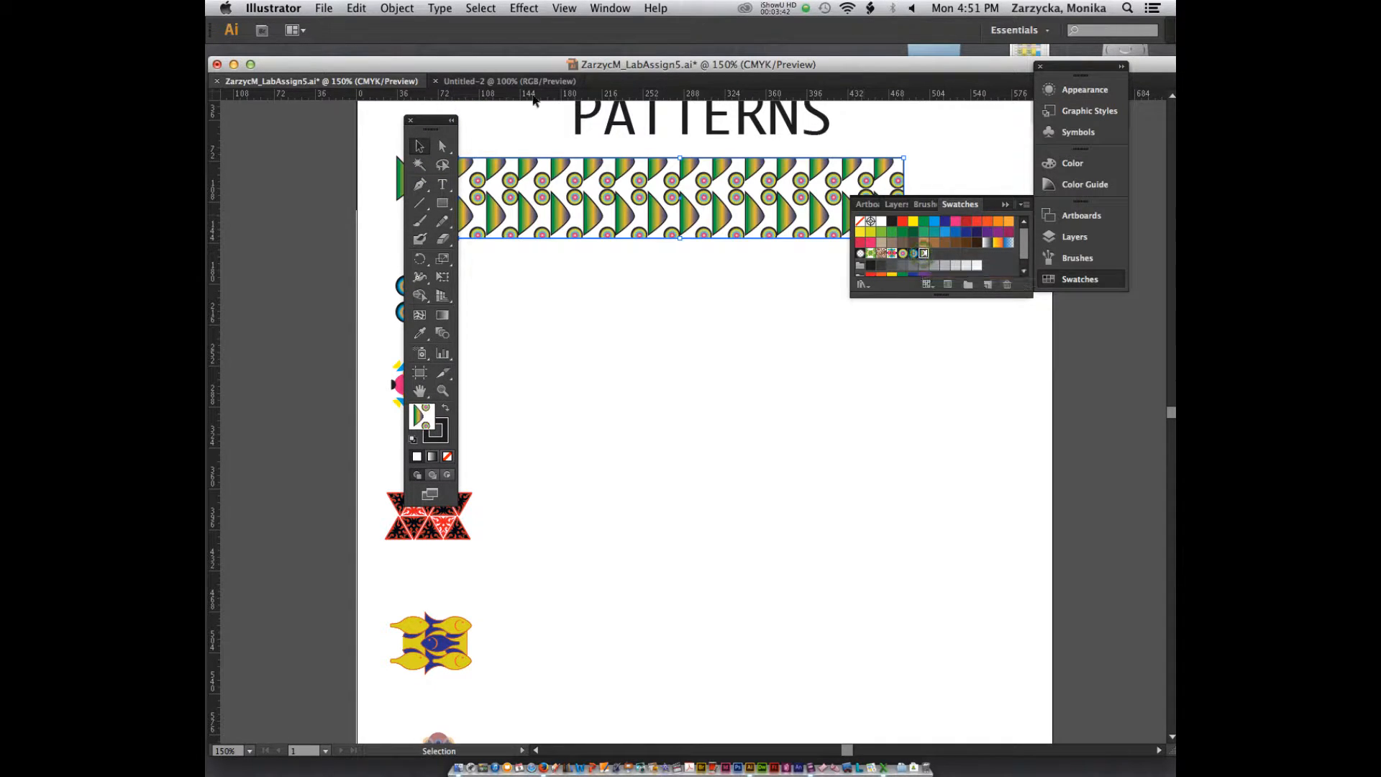
left_click_drag(430, 128, 558, 332)
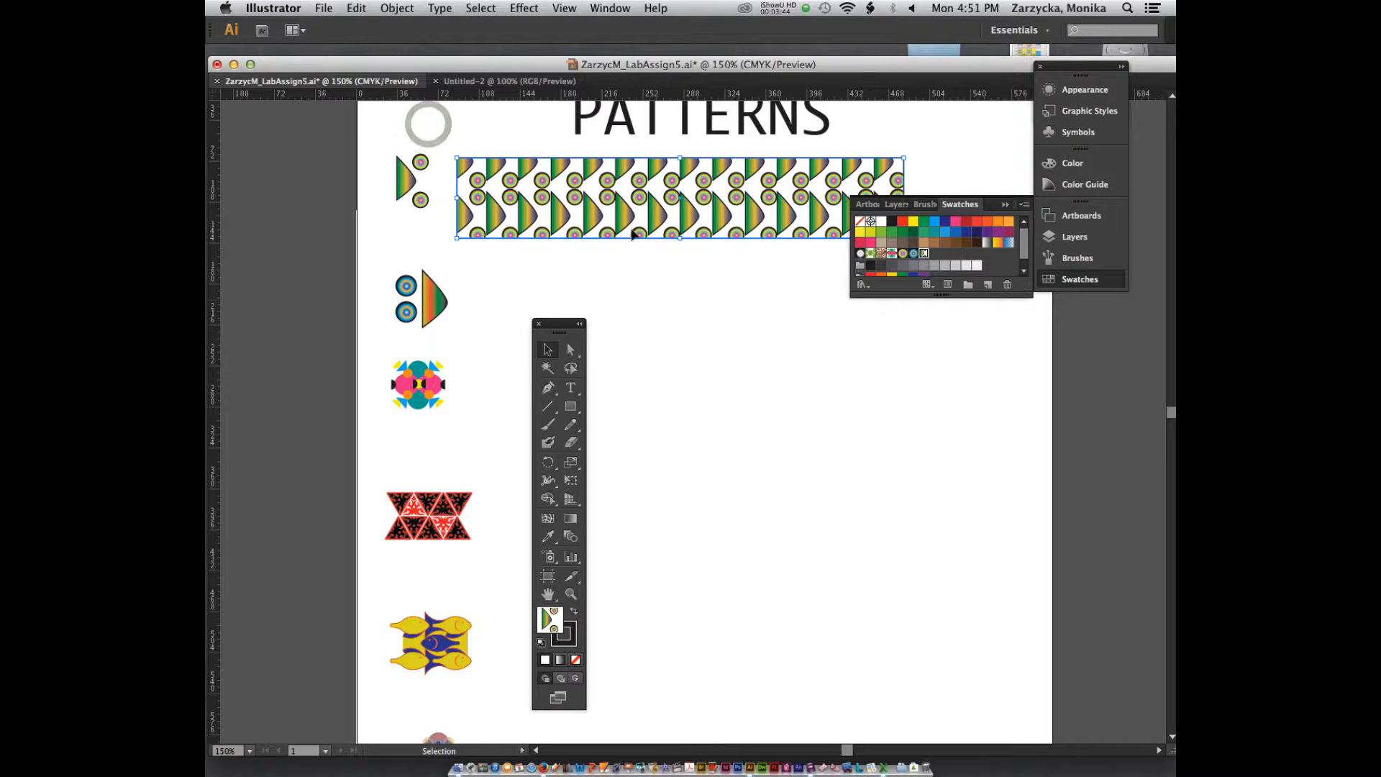
Step: Move the pattern-filled rectangle into the upper-left corner of the page, against the page edges
left_click_drag(509, 176, 417, 133)
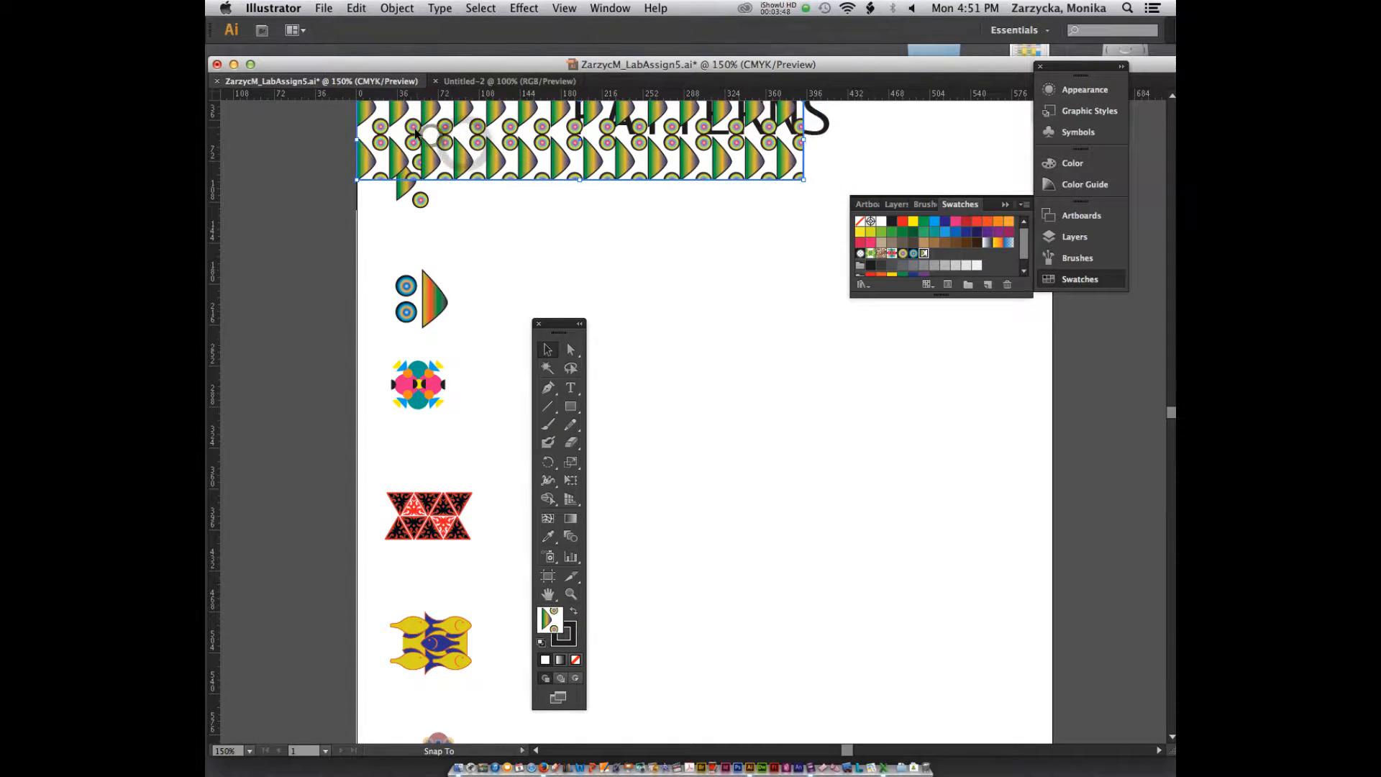
scroll(453, 196, "up", 5)
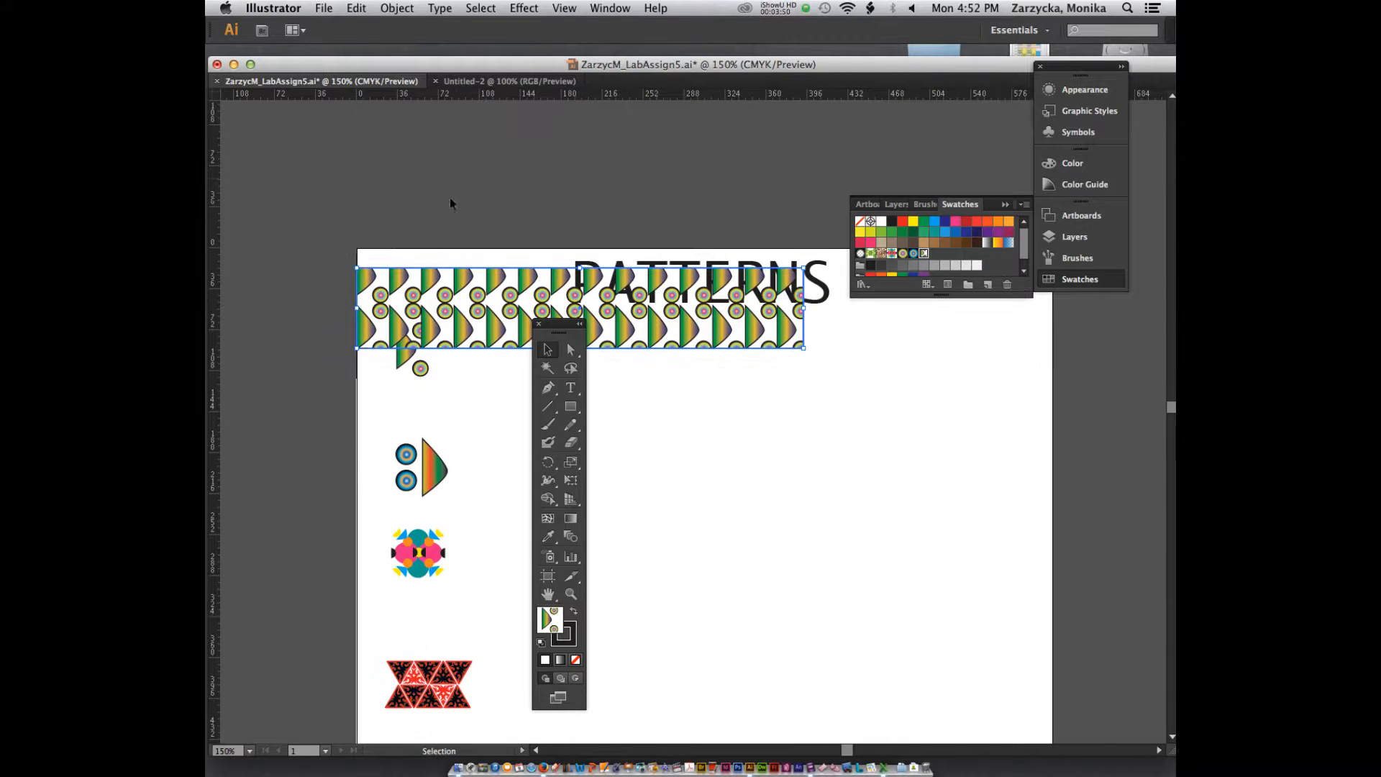
left_click_drag(374, 279, 364, 270)
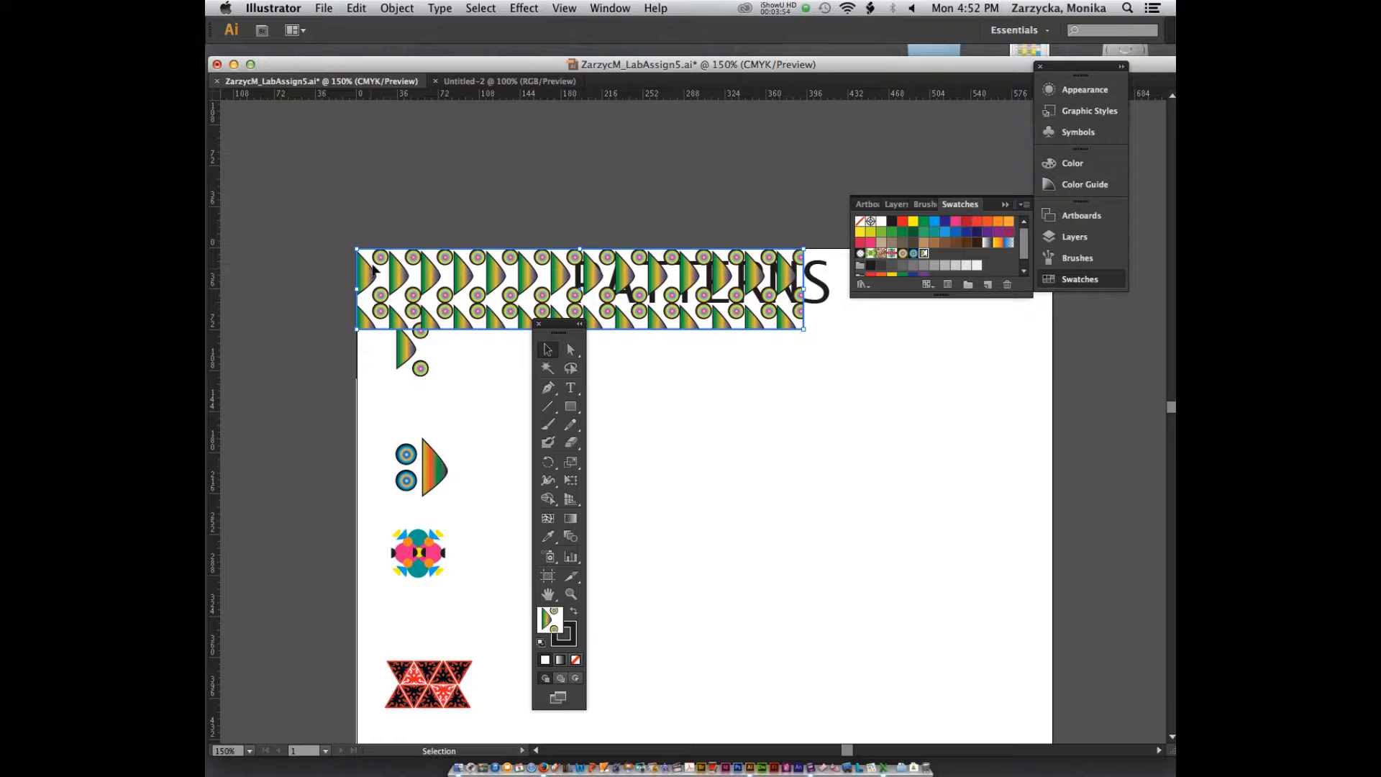
Step: Move the pattern-filled rectangle under the PATTERNS title beside the topmost motif, and move the toolbox clear of it
left_click_drag(392, 285, 695, 357)
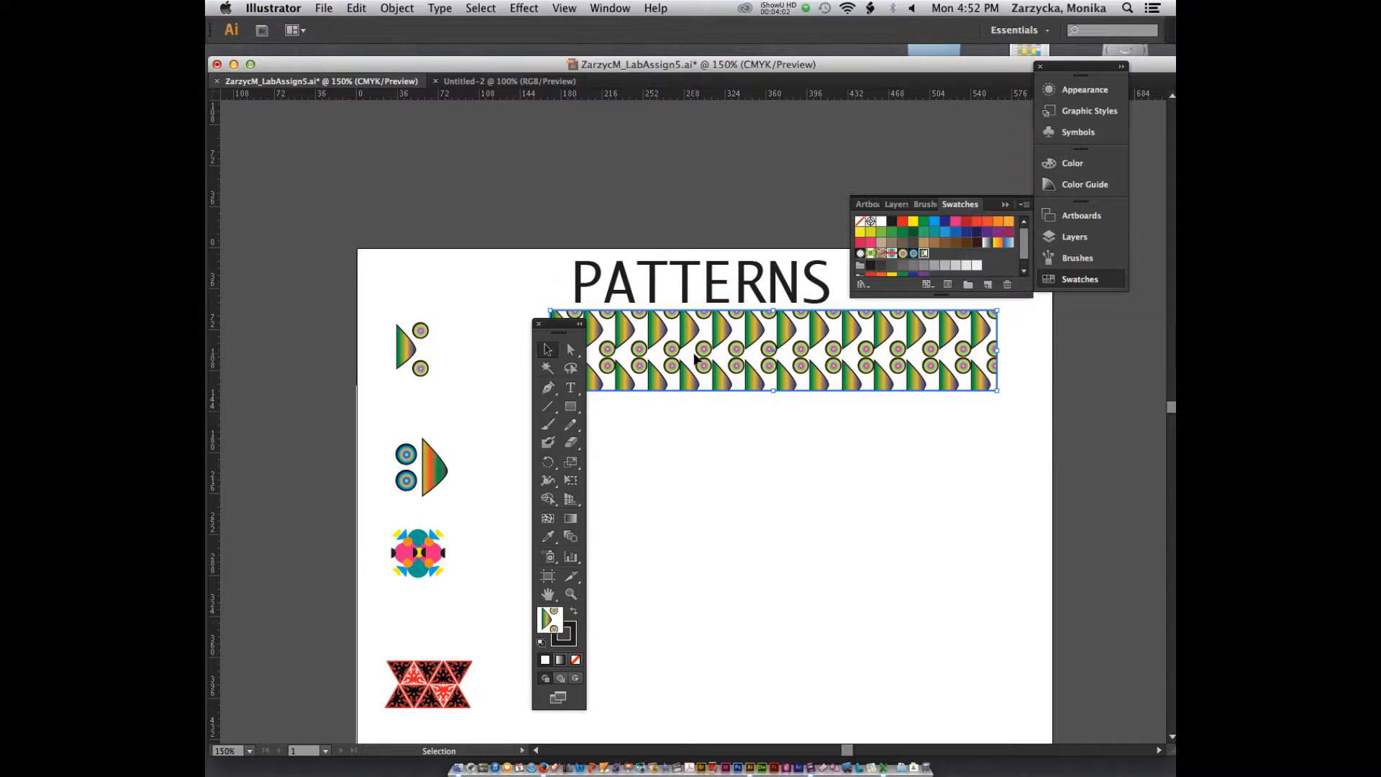
left_click_drag(736, 336, 700, 311)
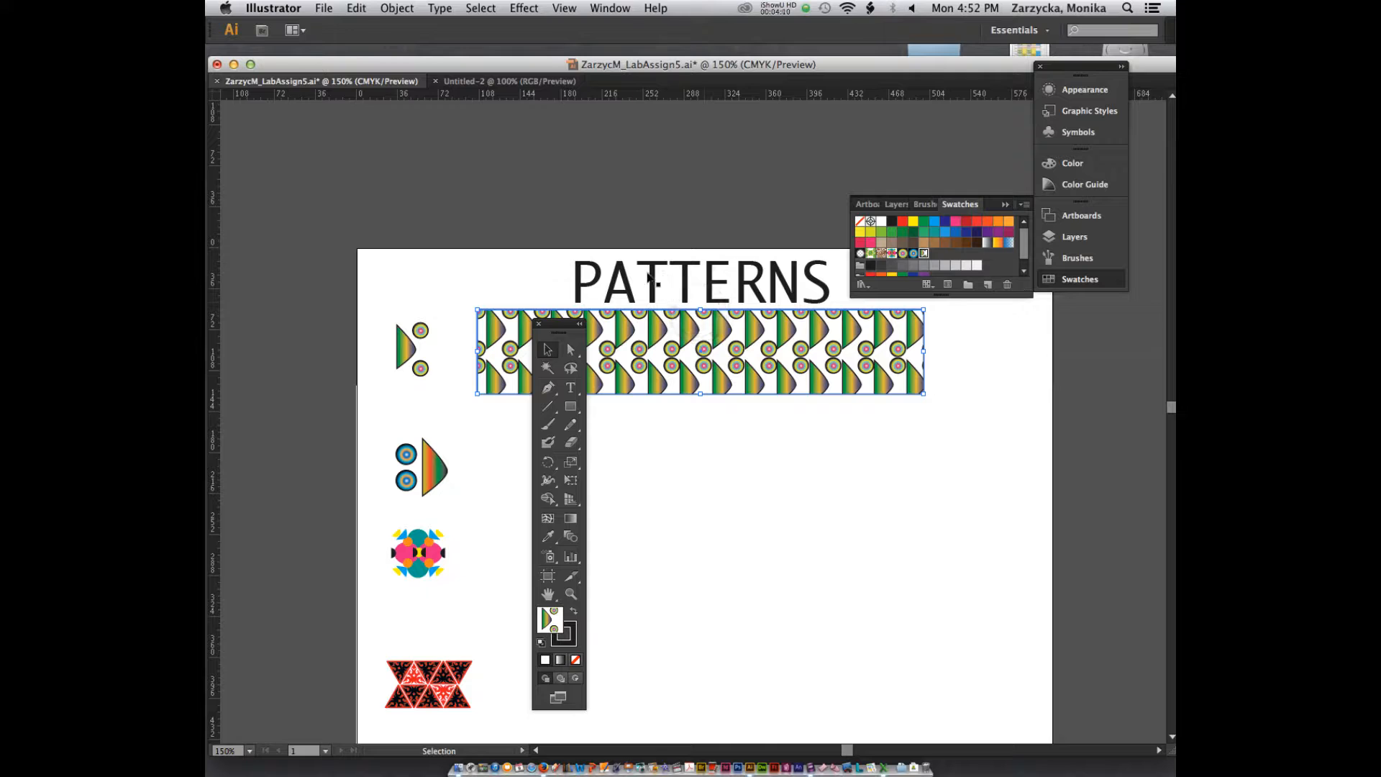
left_click_drag(561, 324, 1019, 336)
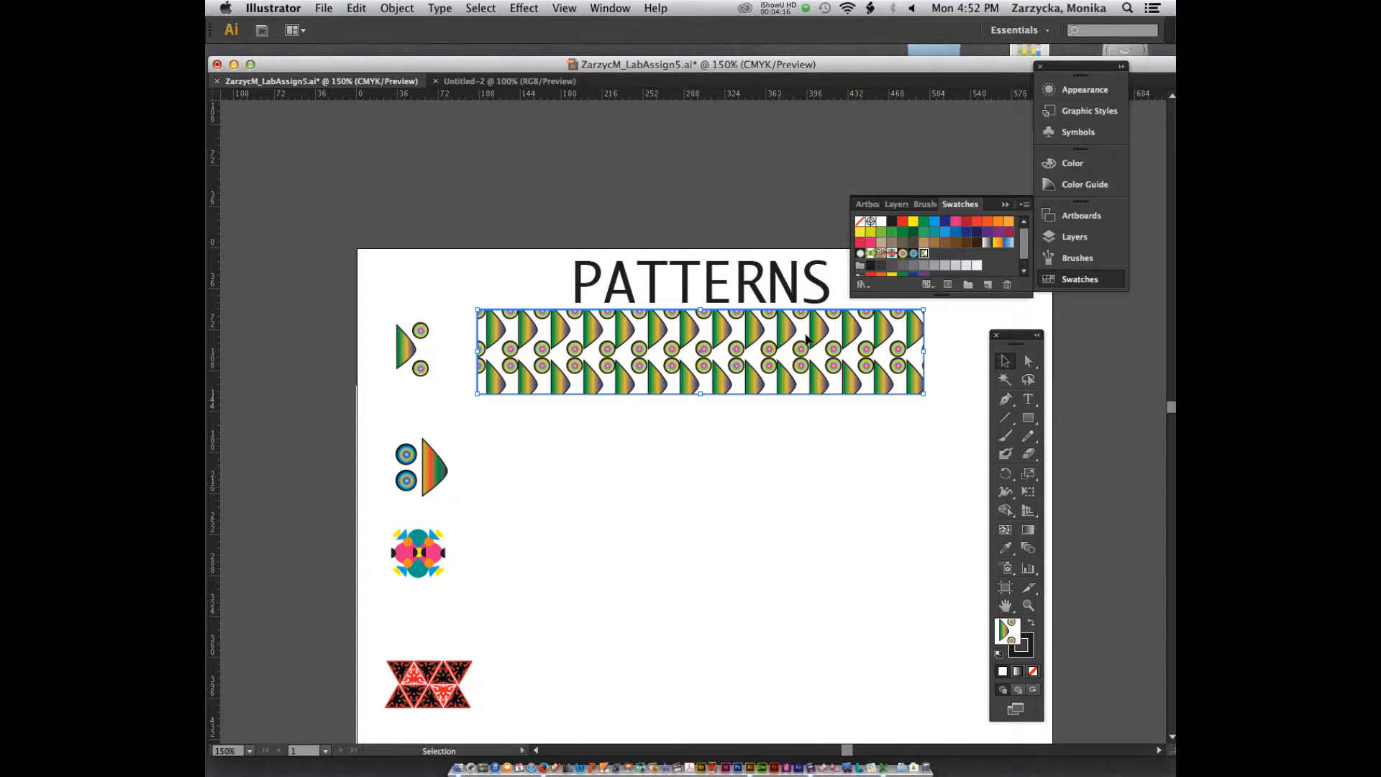
Step: Add the second motif, the two circles with the gradient shape, to the swatches as a new pattern
left_click(419, 471)
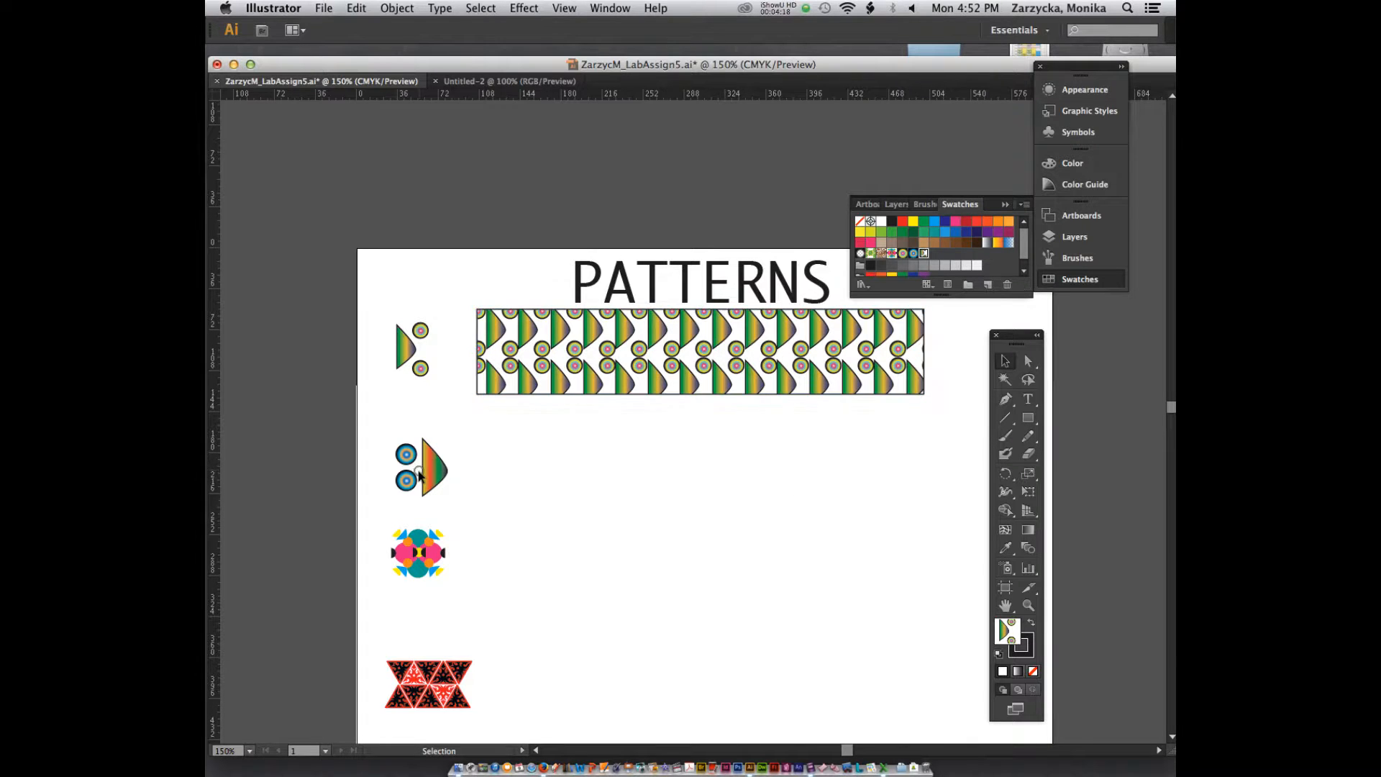
left_click(402, 455)
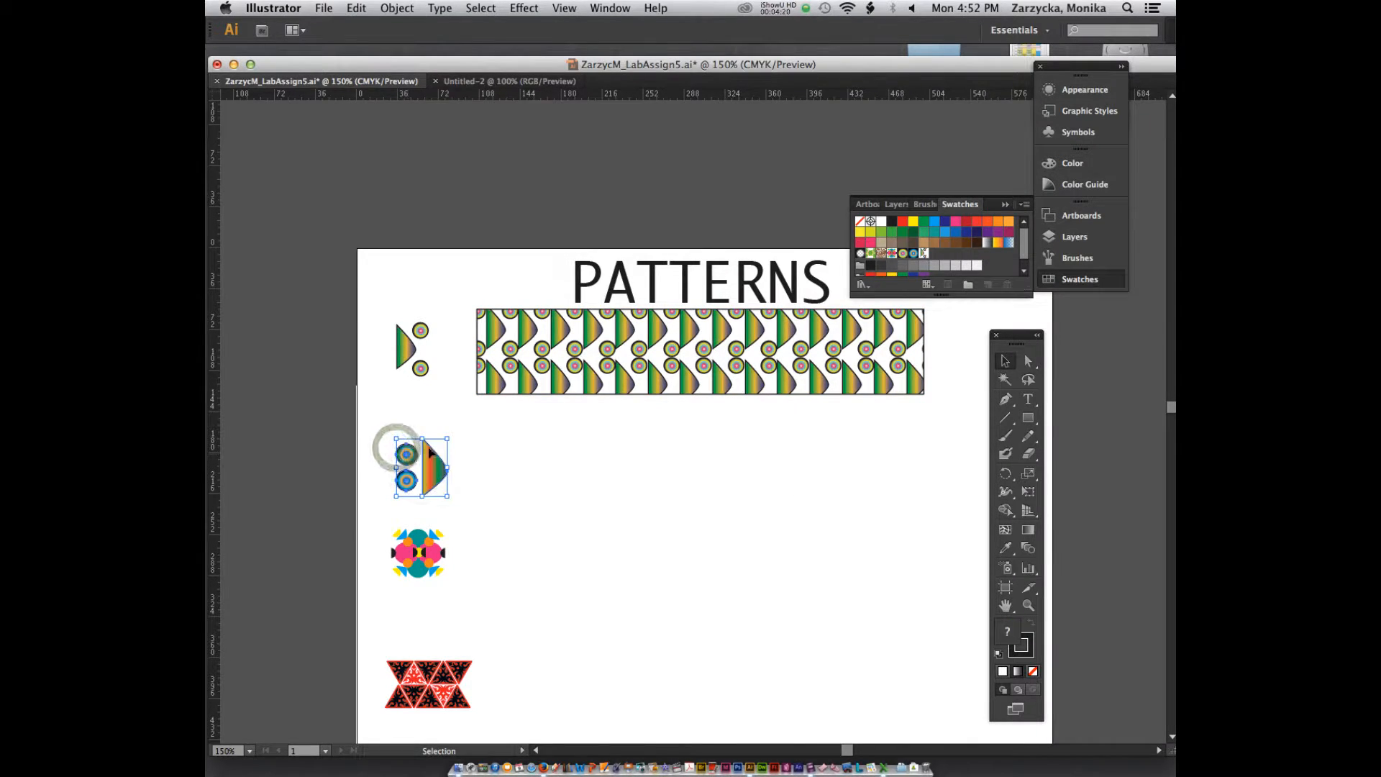
left_click_drag(682, 360, 926, 268)
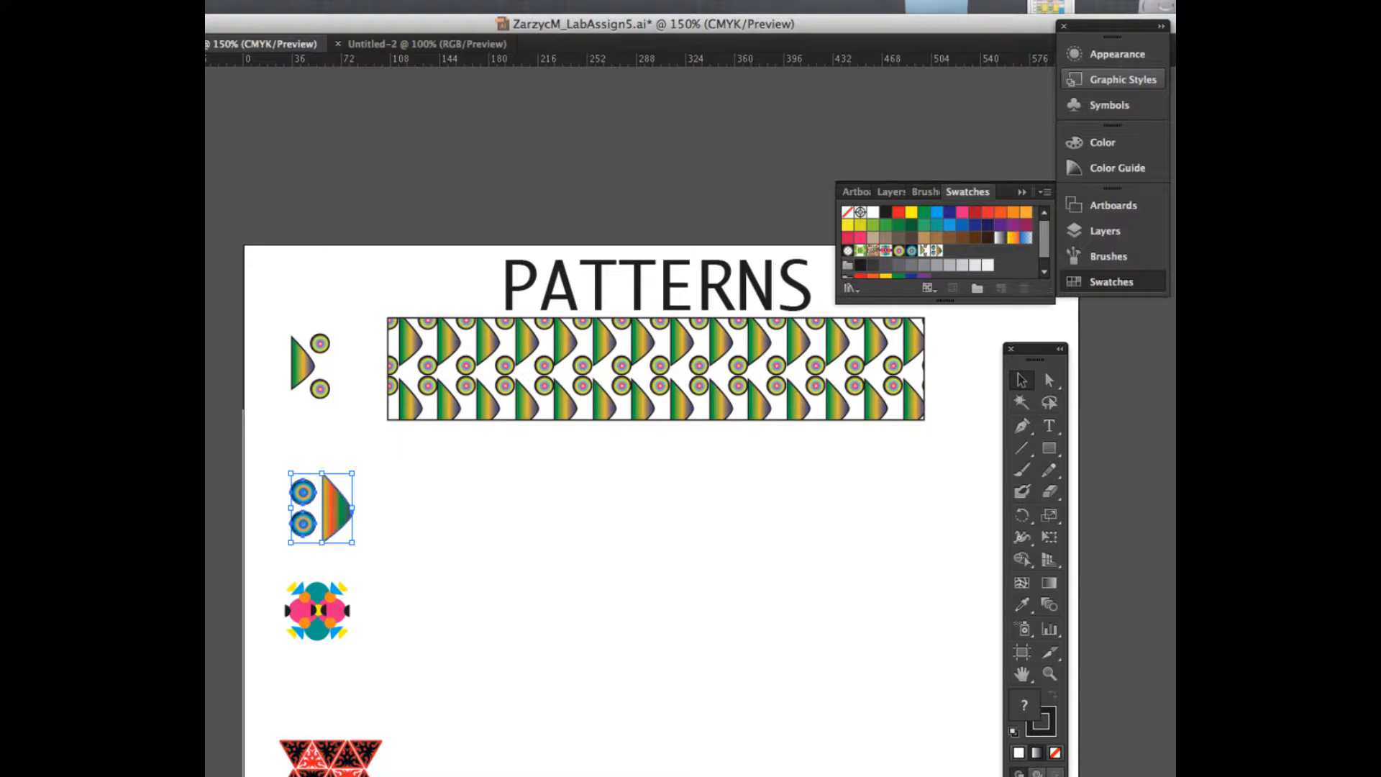
Step: Draw an ellipse about 385 pt wide and 75 pt tall beside the second motif and fill it with that motif's pattern
key("l")
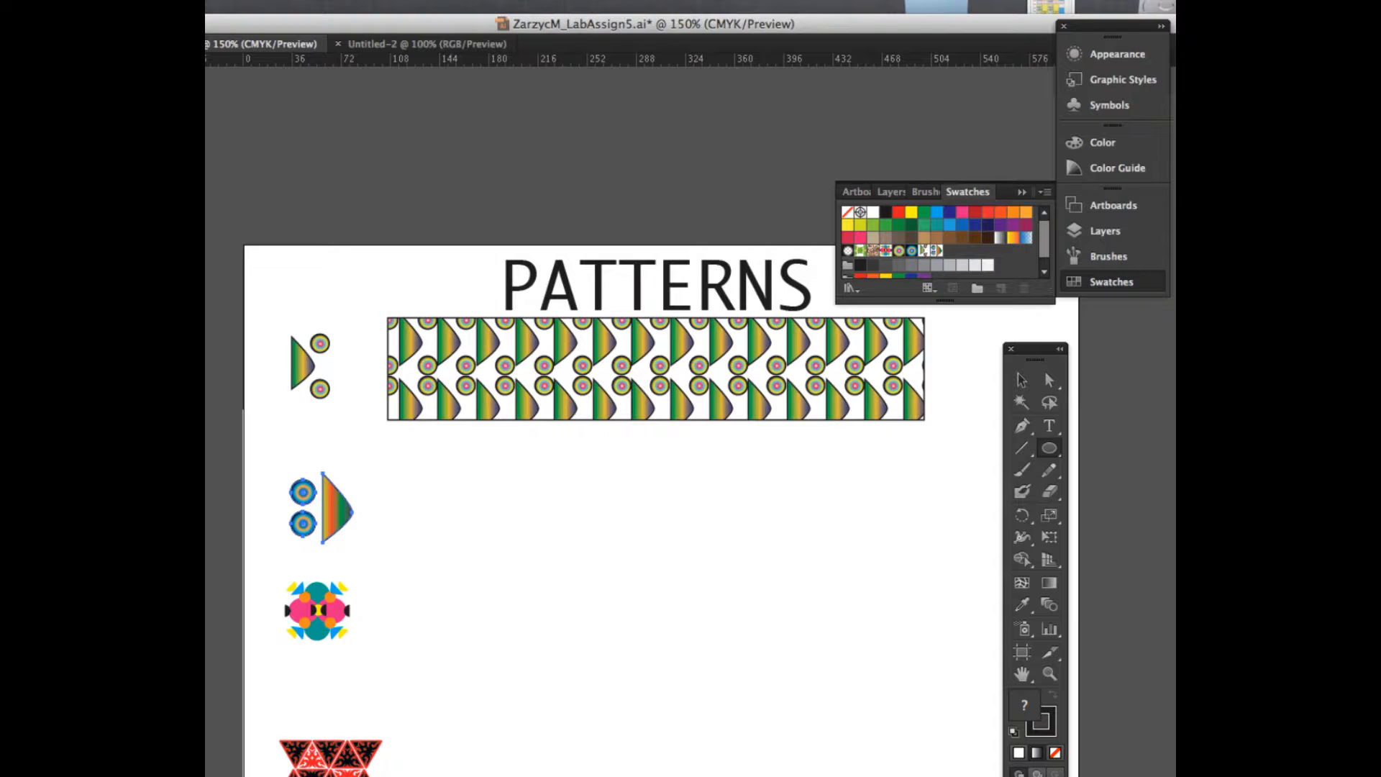
left_click_drag(402, 454, 931, 558)
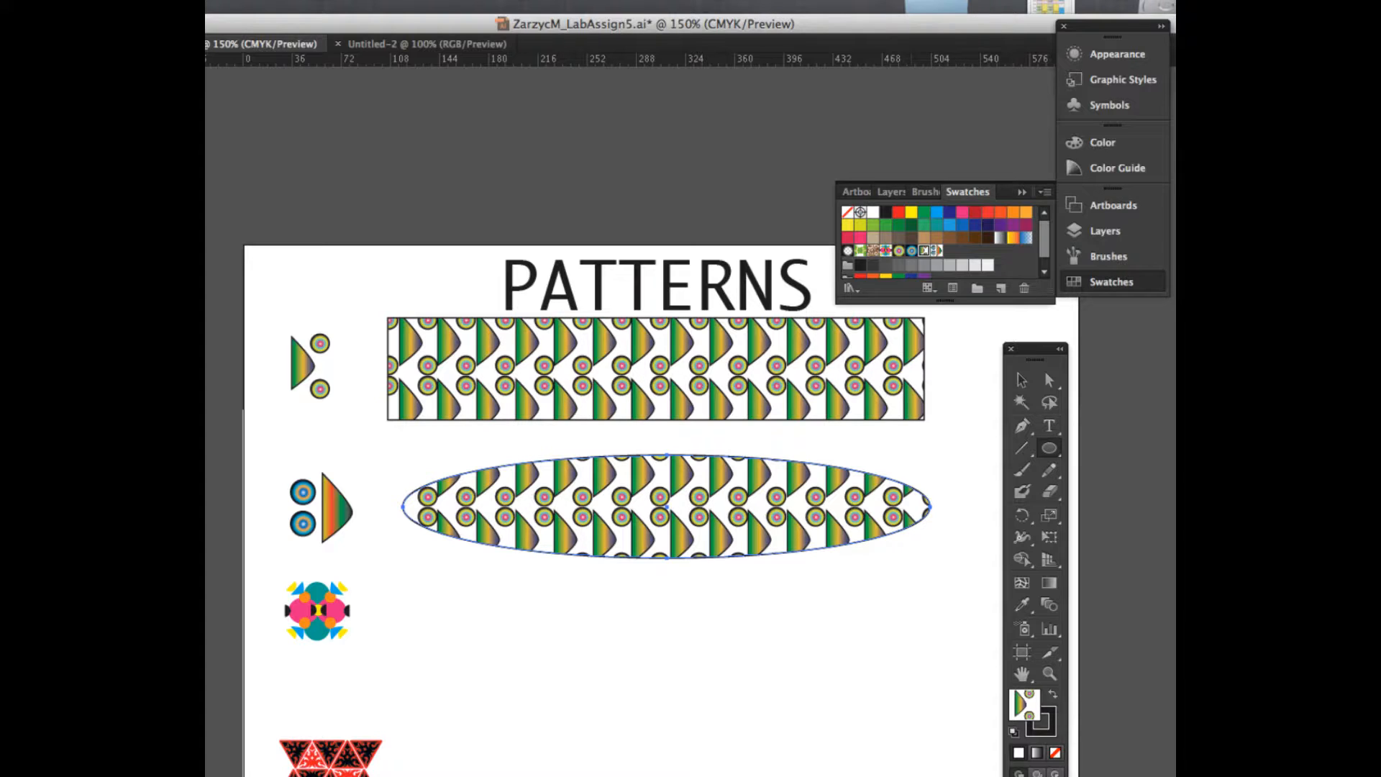
left_click_drag(1046, 373, 1085, 259)
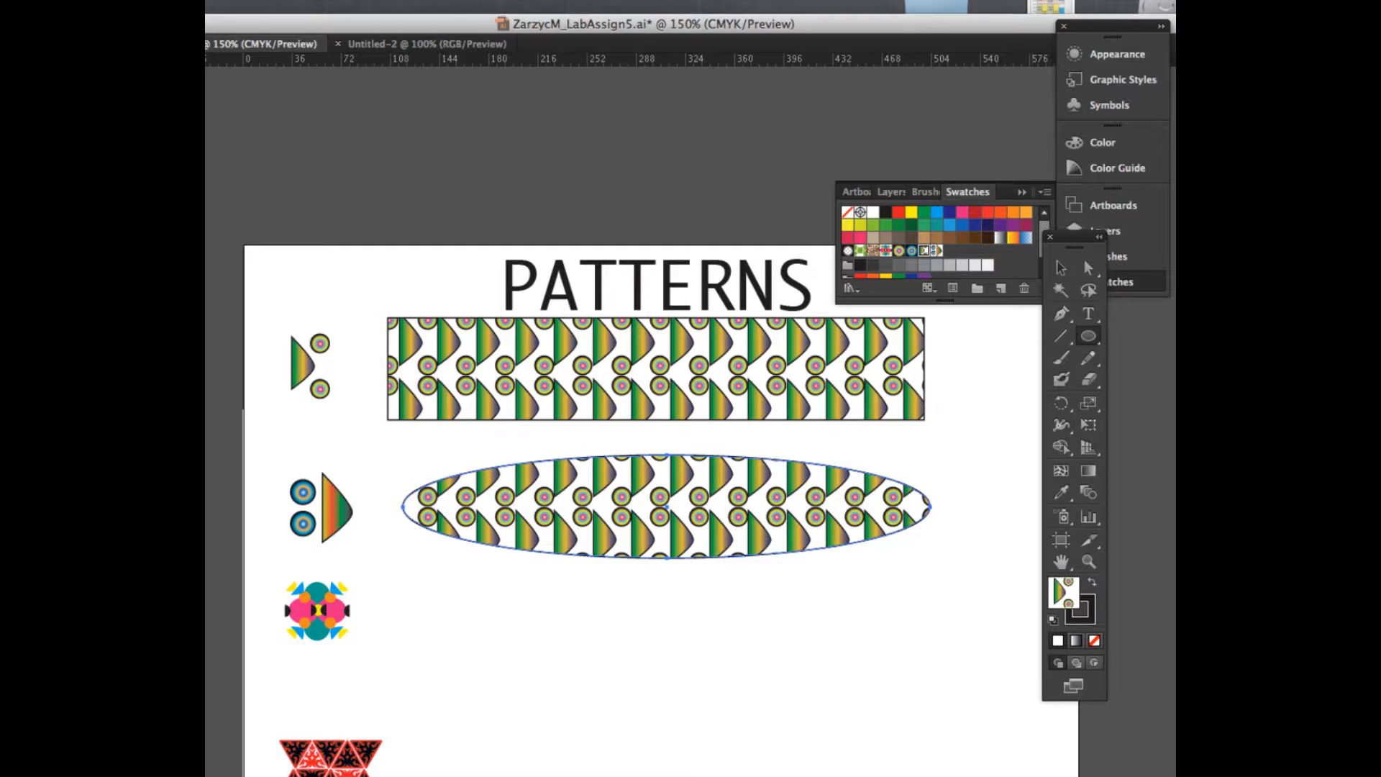
left_click(936, 251)
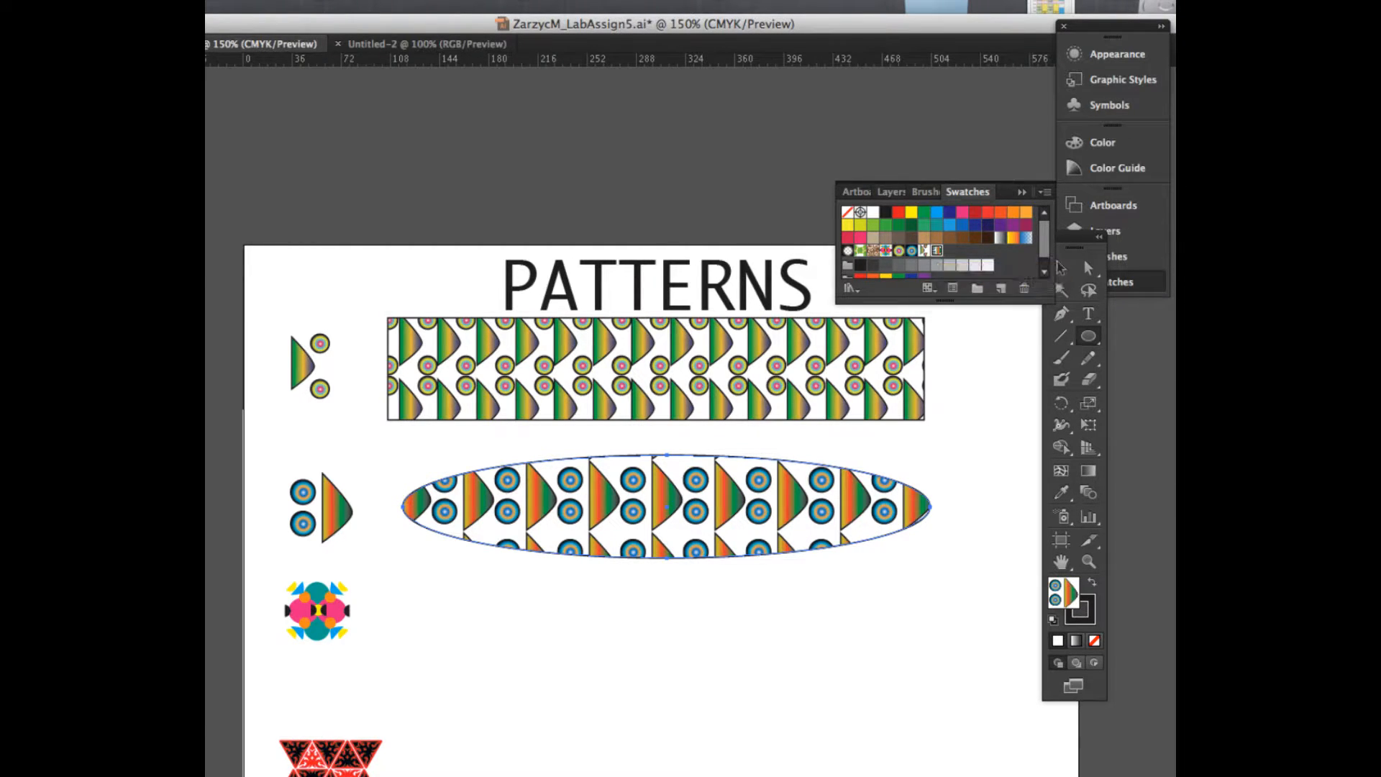
Step: Undo the stray tiny ellipse, stretch the patterned ellipse upward to about 88 pt tall, and move the toolbox higher
left_click_drag(666, 456, 668, 441)
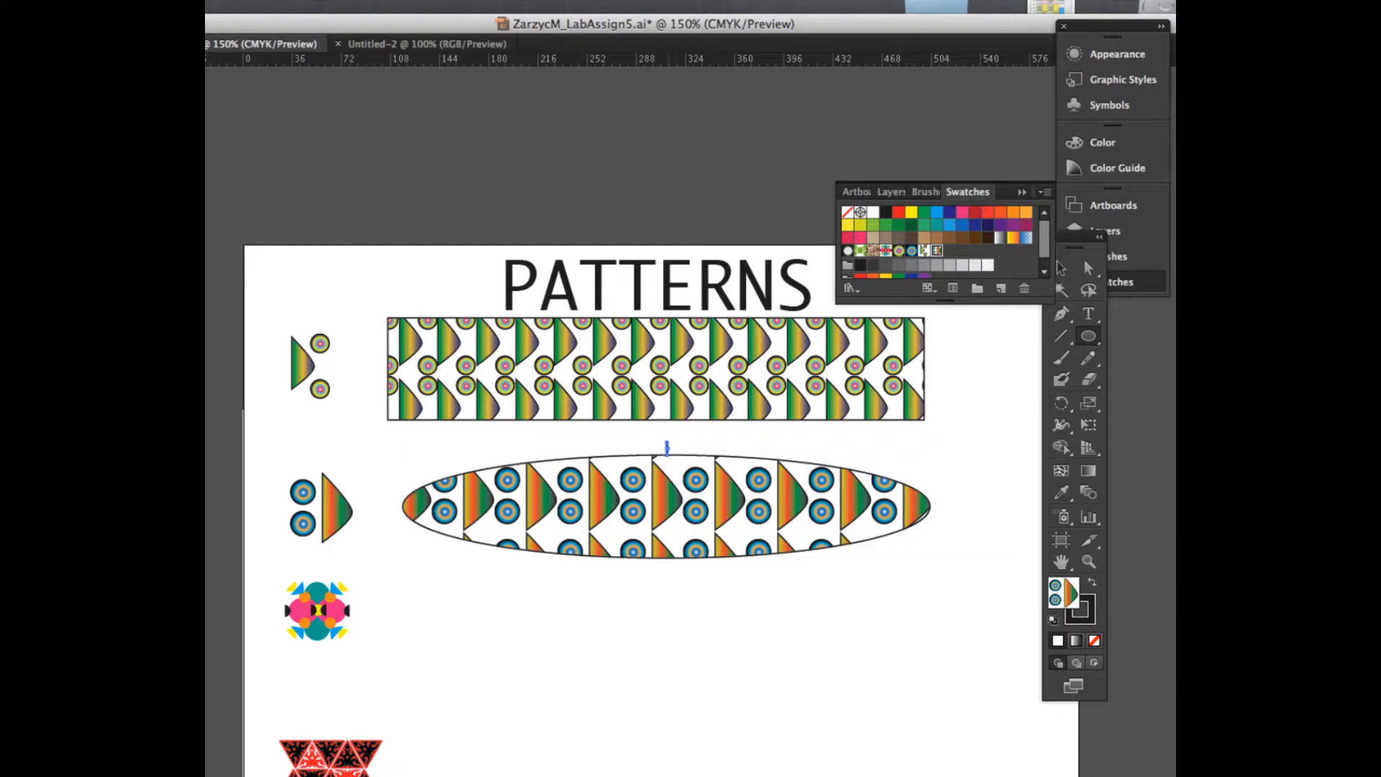
key("super+z")
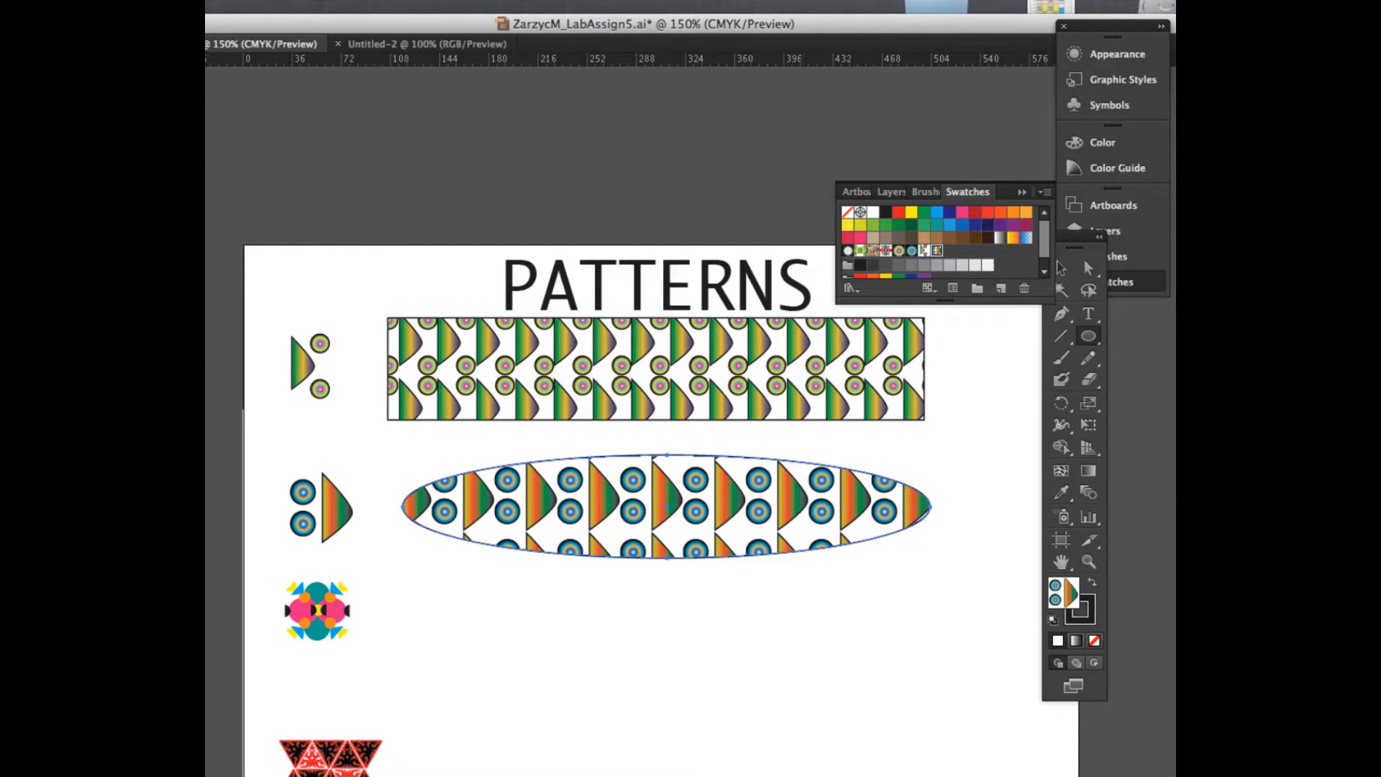
key("v")
left_click_drag(667, 455, 666, 437)
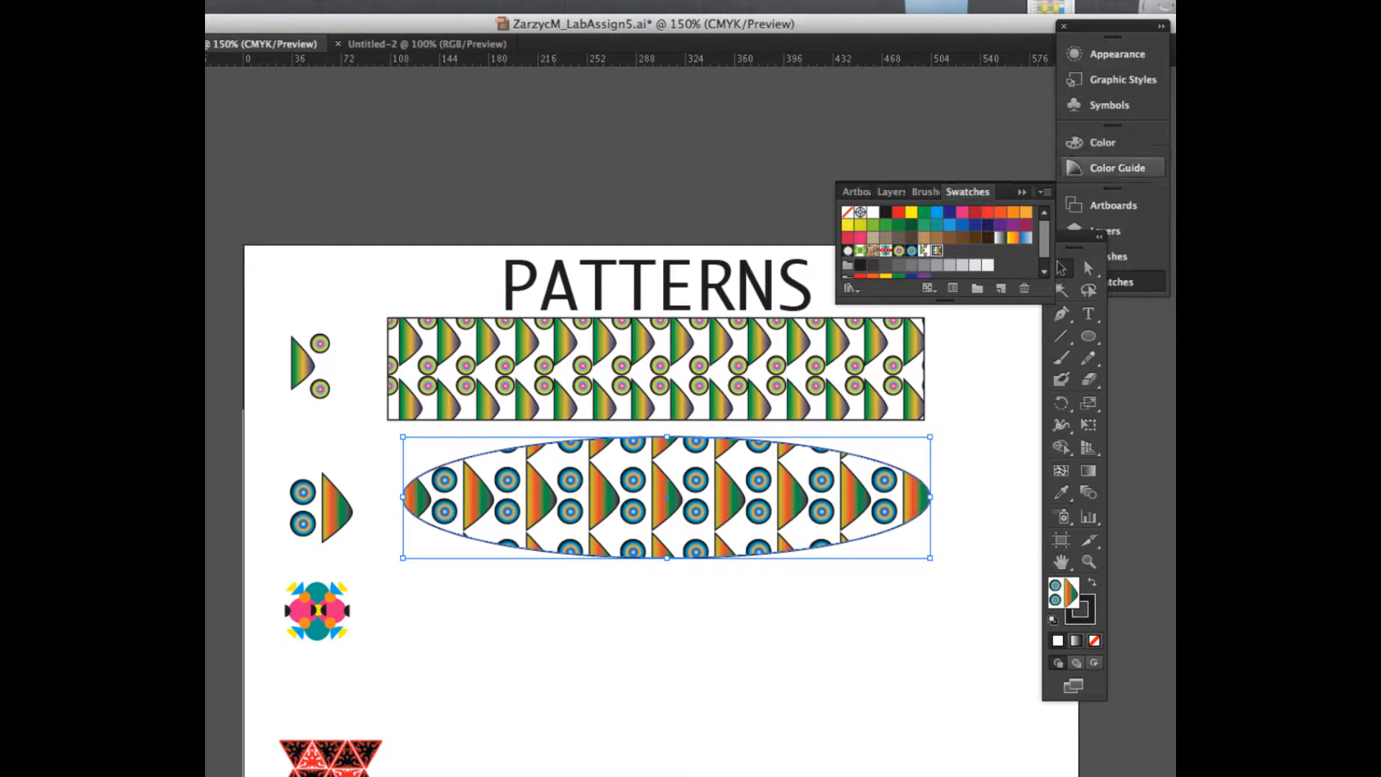
left_click_drag(1074, 240, 972, 86)
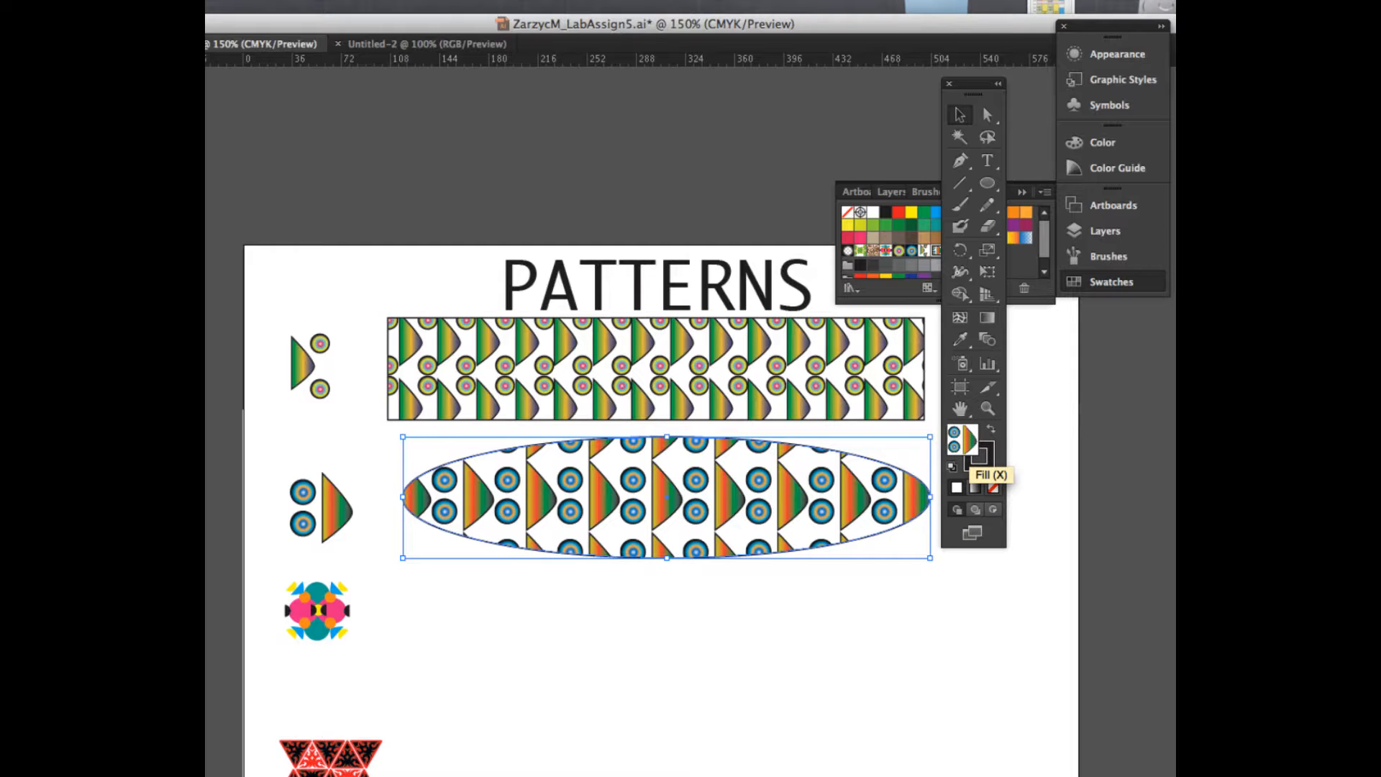
Step: Move the third motif down slightly to even its spacing between the second and fourth motifs
scroll(575, 432, "down", 5)
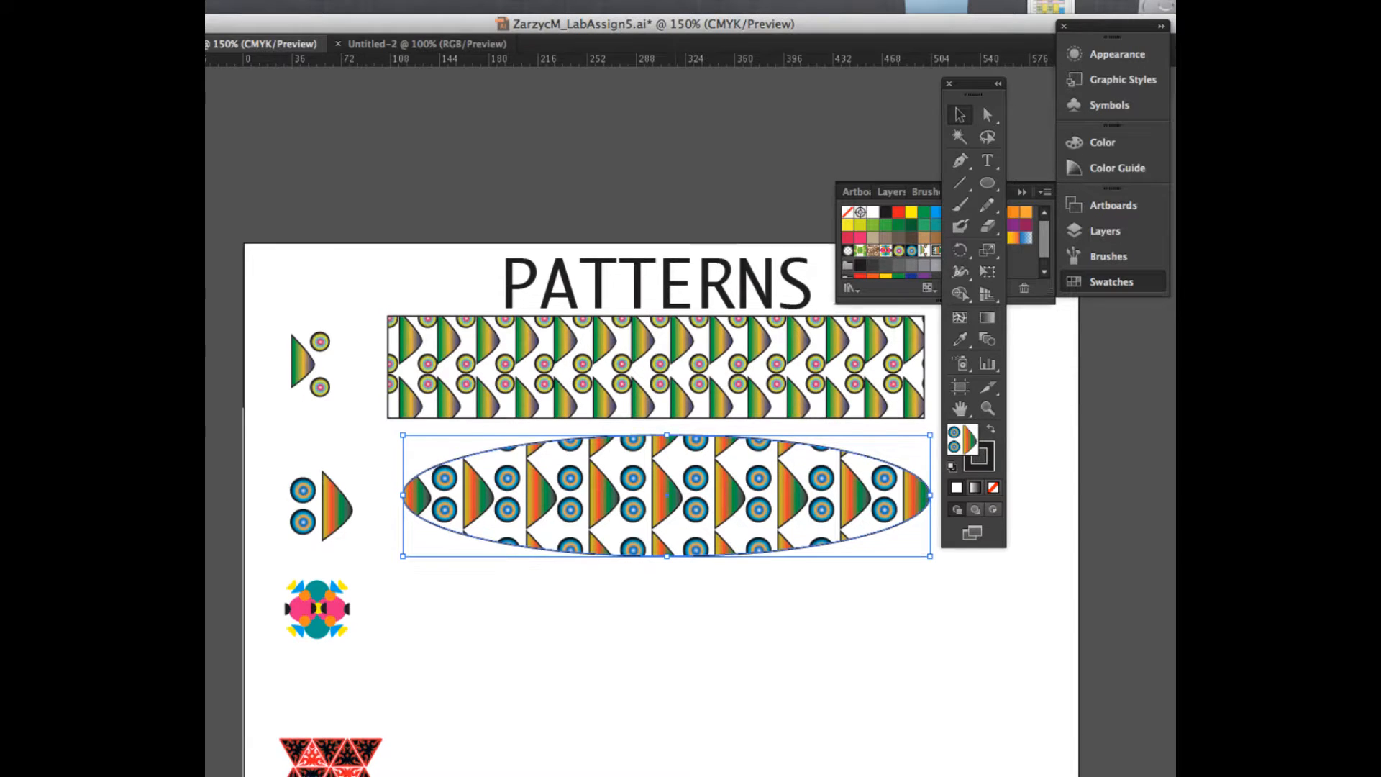
left_click(317, 460)
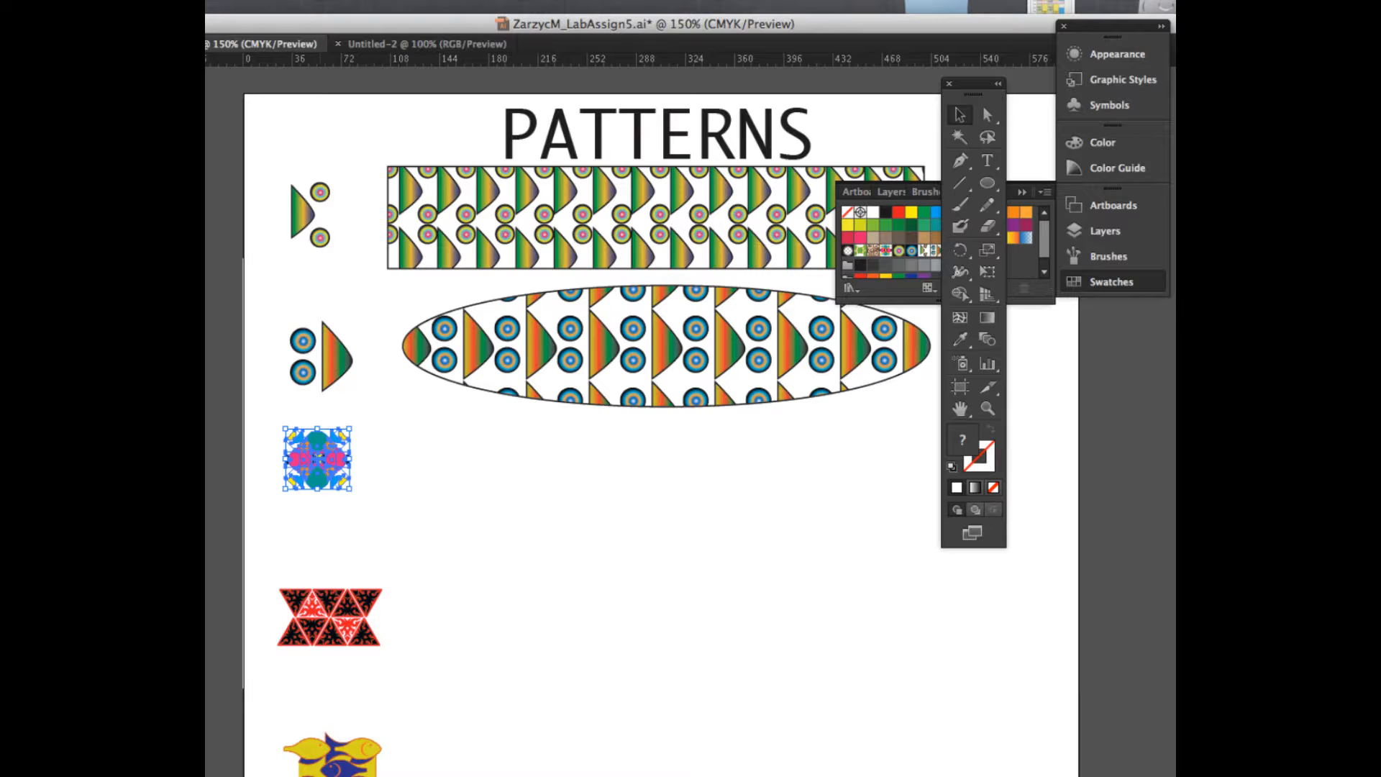
left_click_drag(318, 459, 320, 487)
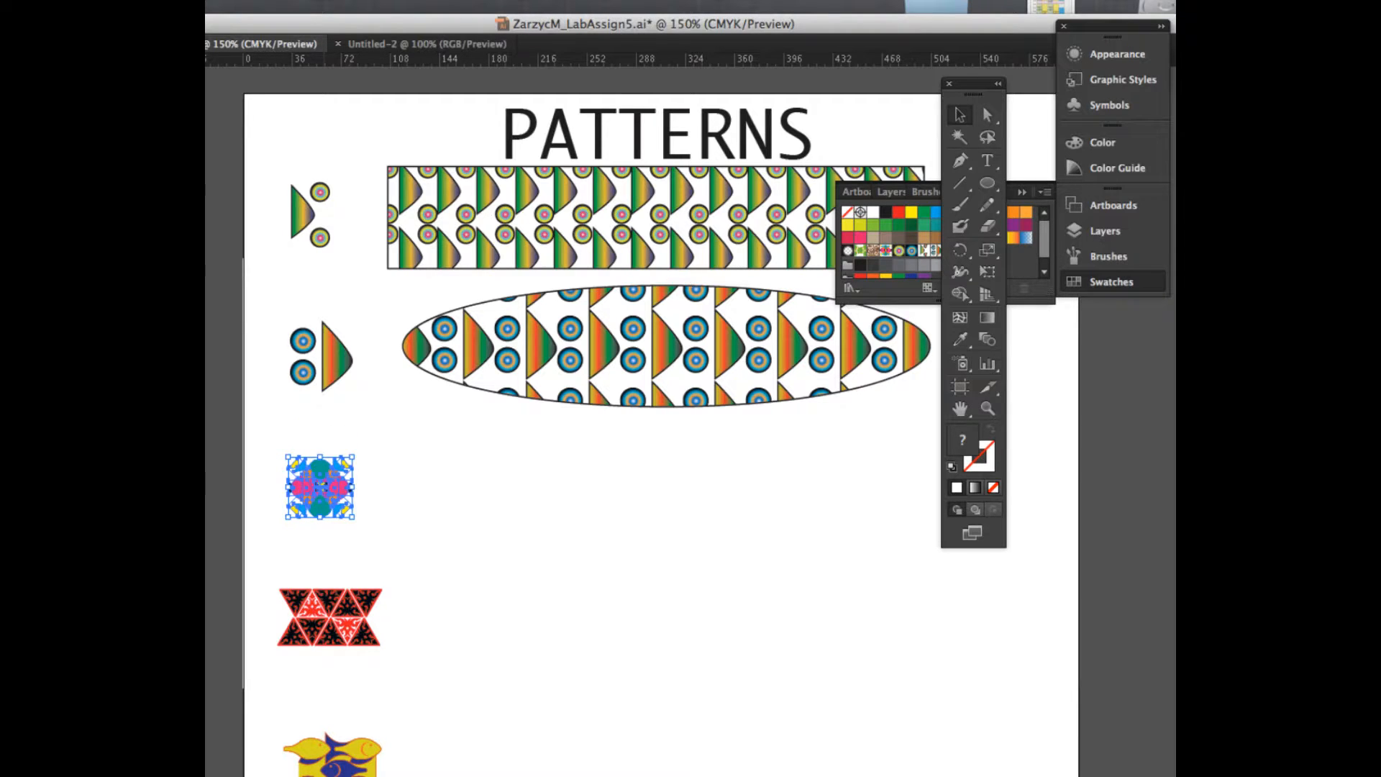
Step: Draw a rounded rectangle about 257 pt wide and 110 pt tall beside the third motif, and move the toolbox off the swatches
left_click(988, 183)
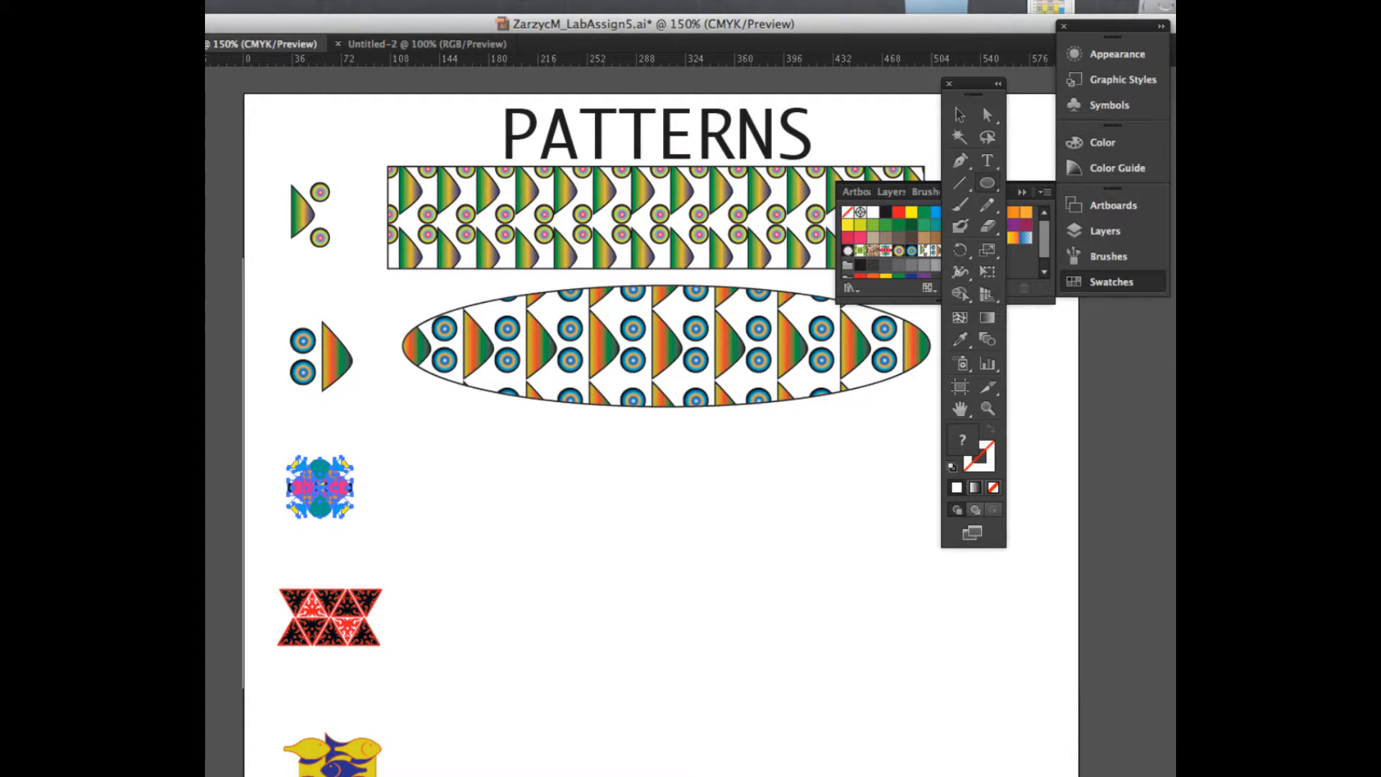
left_click_drag(988, 182, 1036, 203)
left_click_drag(405, 439, 756, 589)
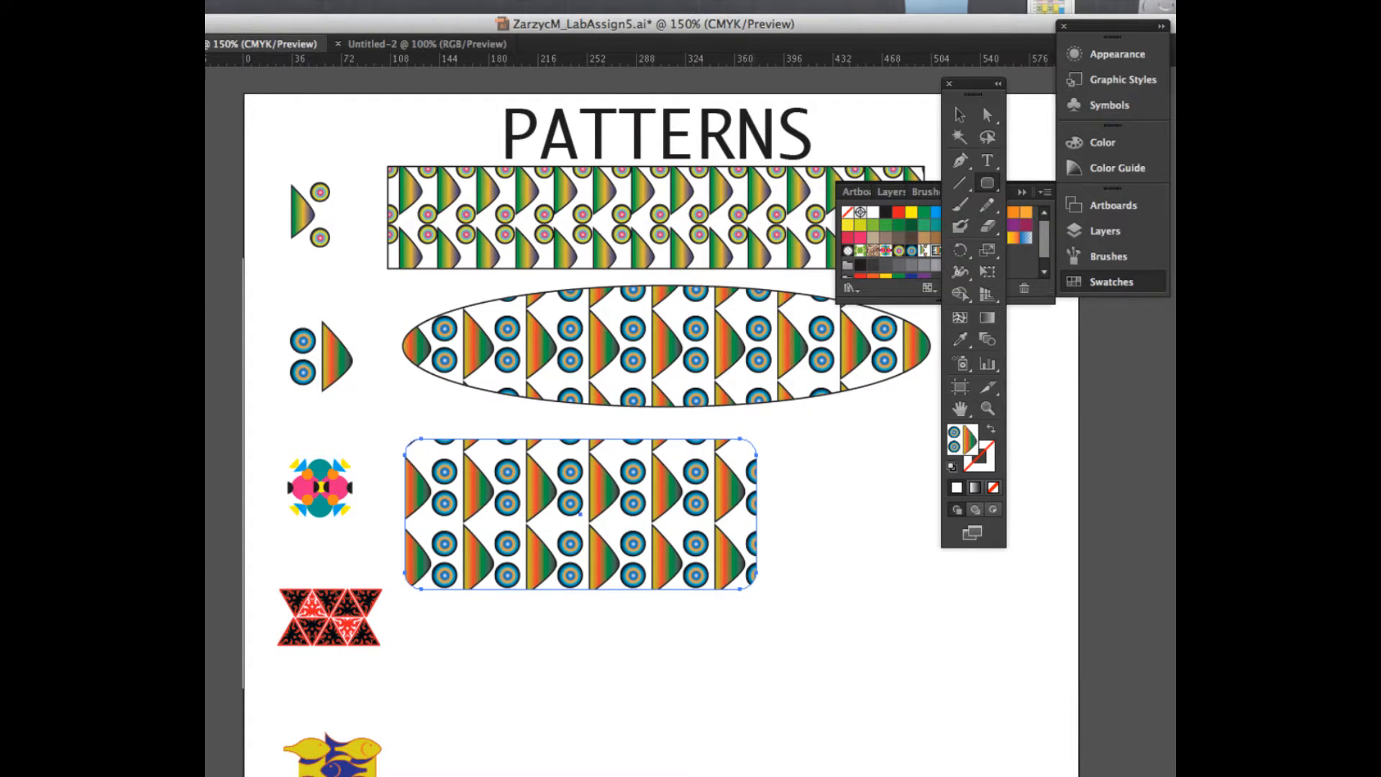
left_click_drag(981, 101, 1096, 165)
Step: Add the third motif to the swatches as a new pattern and fill the rounded rectangle with it
key("v")
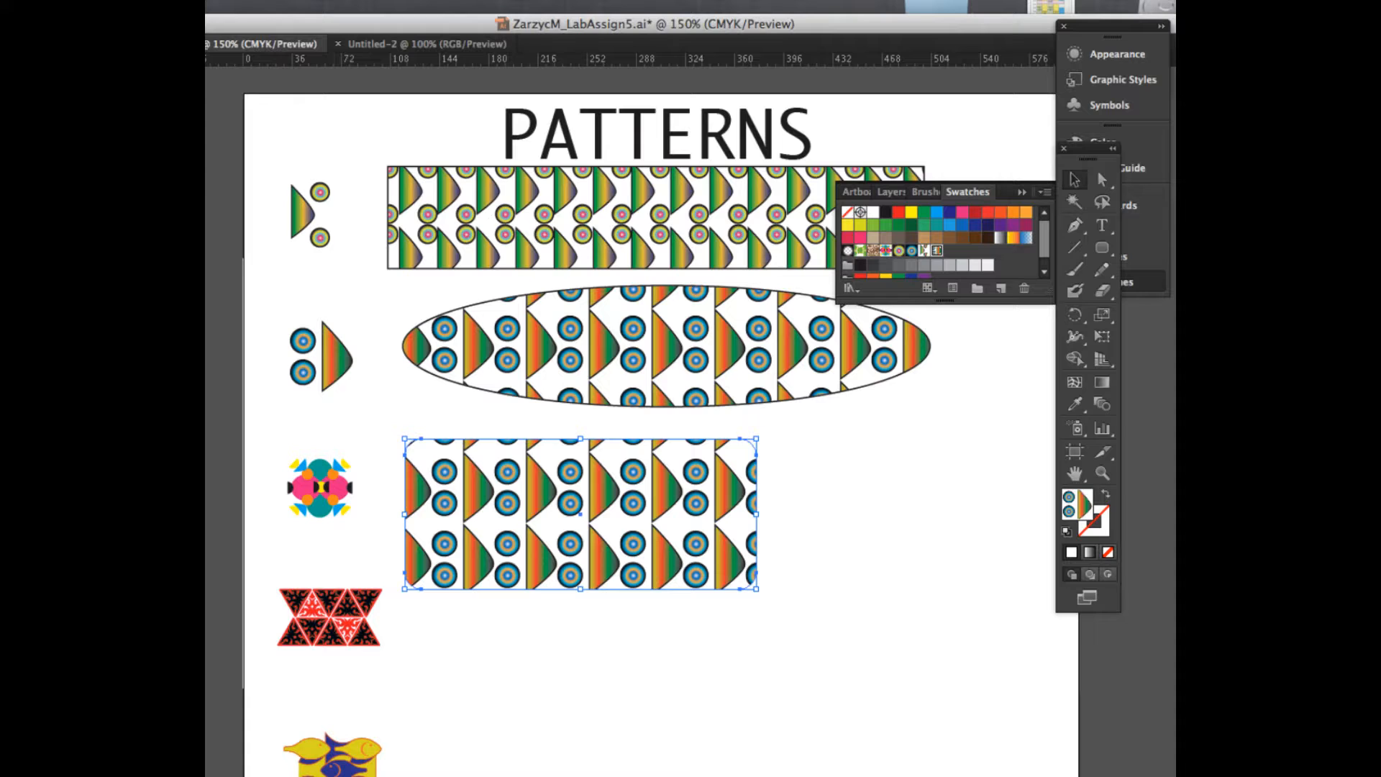
left_click(319, 487)
left_click_drag(320, 488, 837, 304)
left_click(579, 513)
left_click(949, 250)
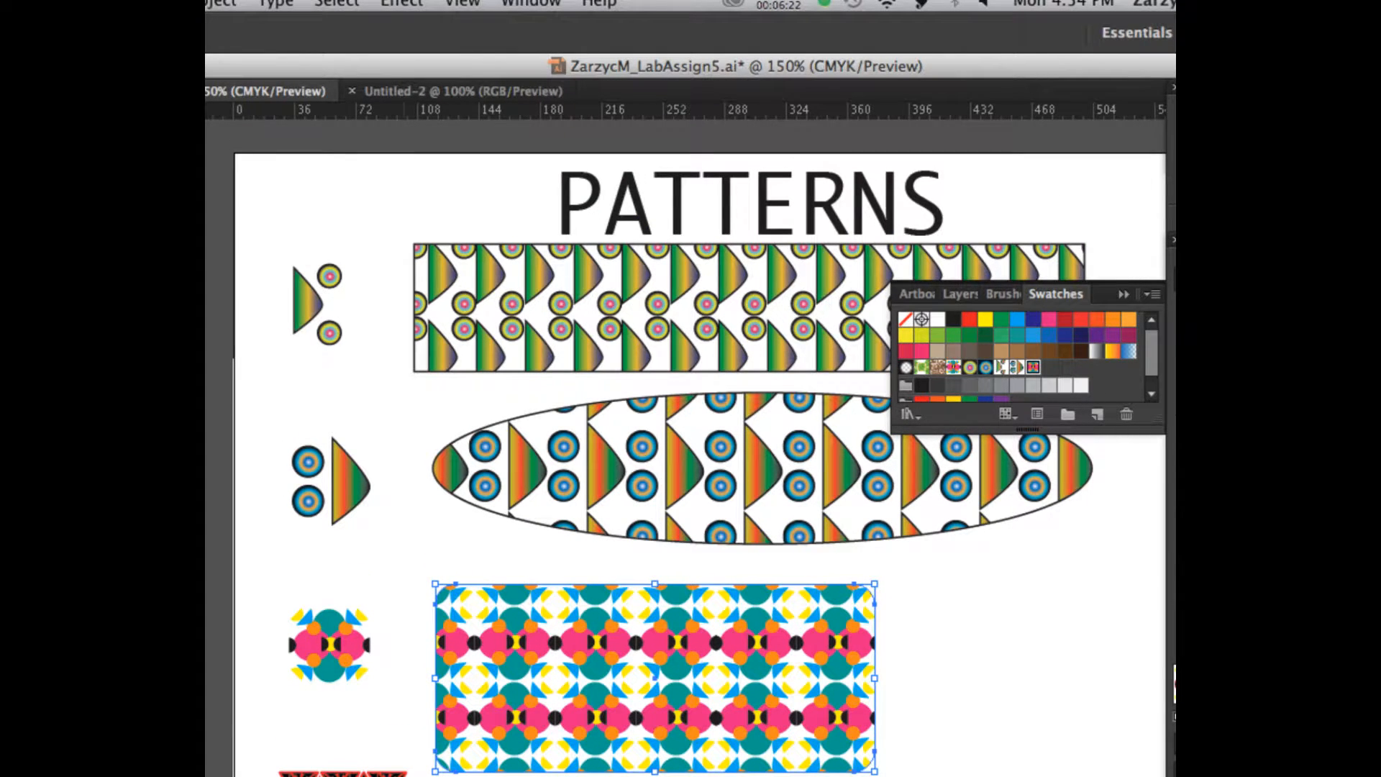
scroll(690, 446, "down", 5)
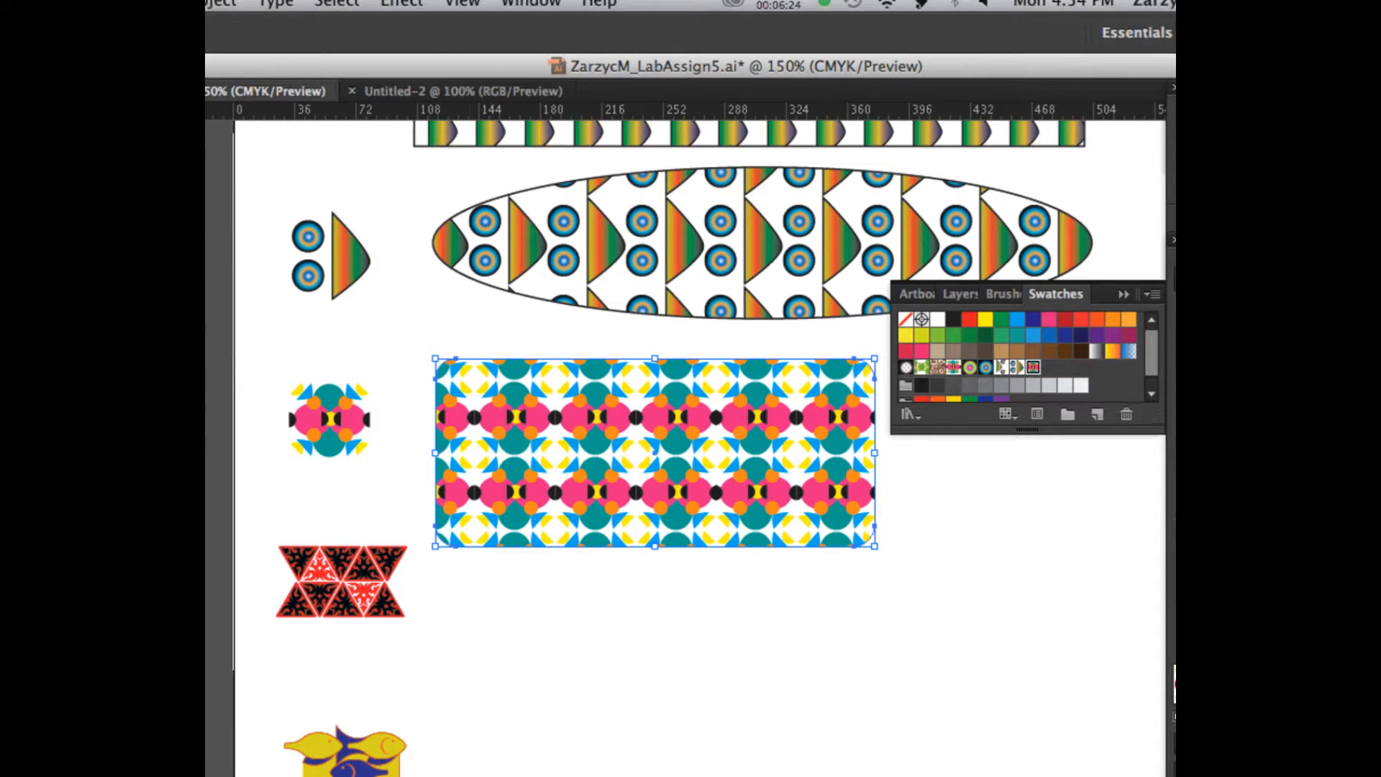
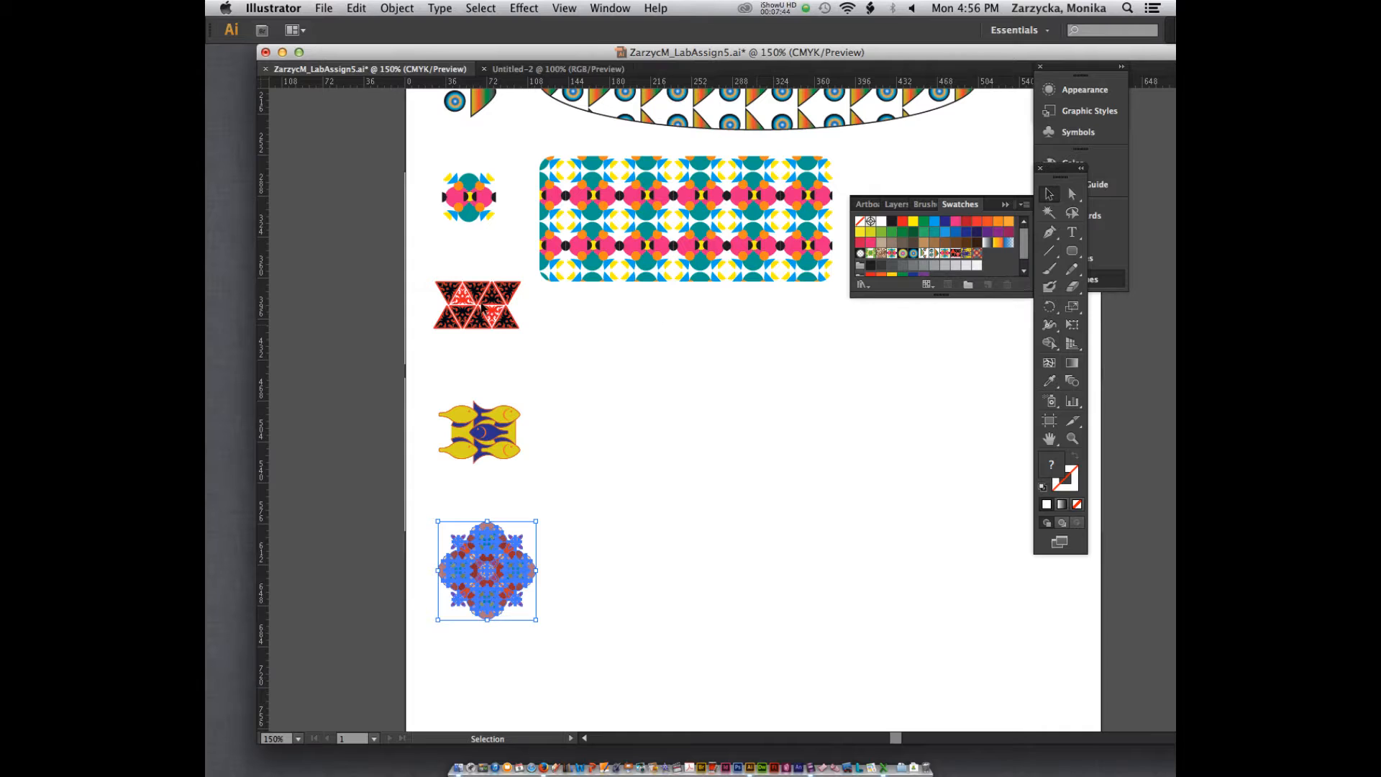
Step: Move the fourth motif down slightly and scale it to about 49 pt wide and 27 pt tall
left_click_drag(482, 302, 488, 328)
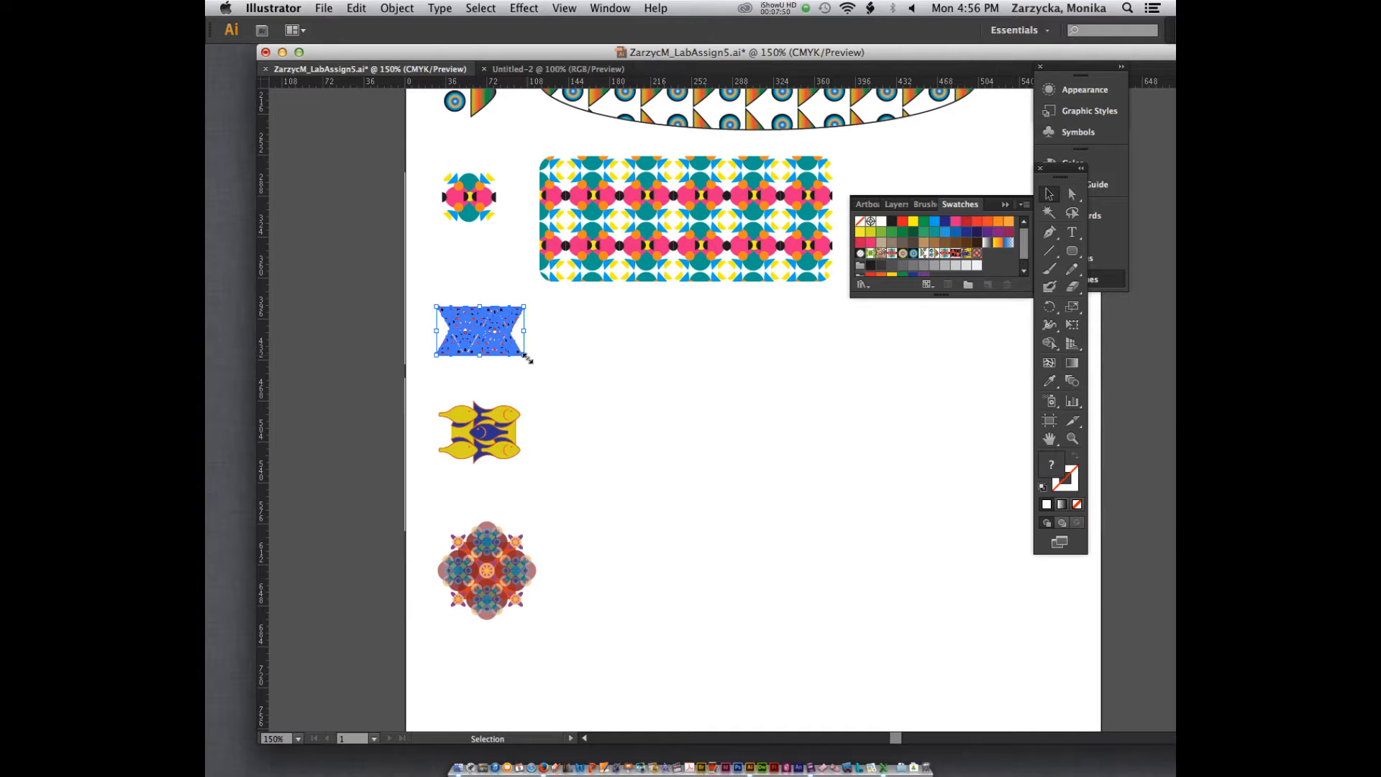
left_click_drag(527, 358, 493, 339)
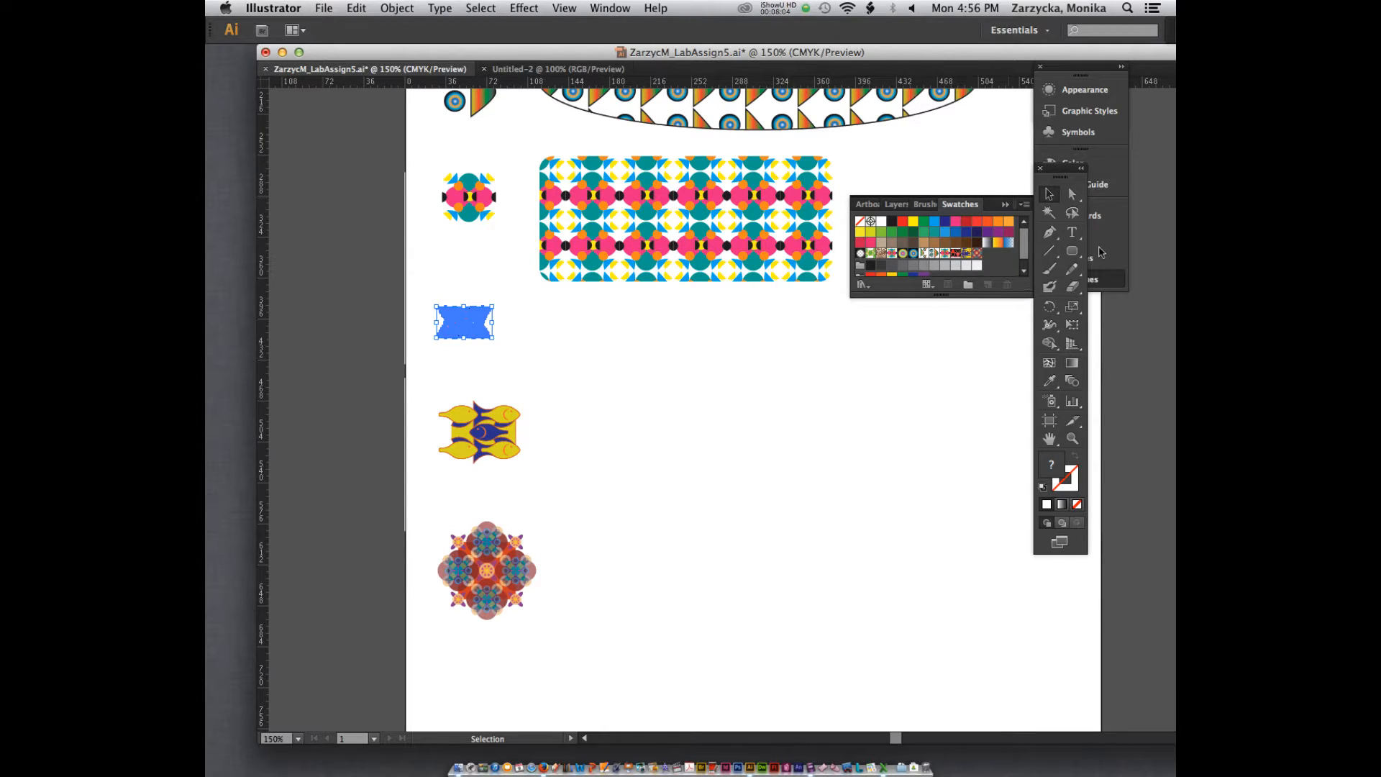
Step: Draw a circle about 113 pt in diameter beside the fourth motif and fill it with the red-and-black triangle pattern, New Pattern Swatch 21
left_click(536, 342)
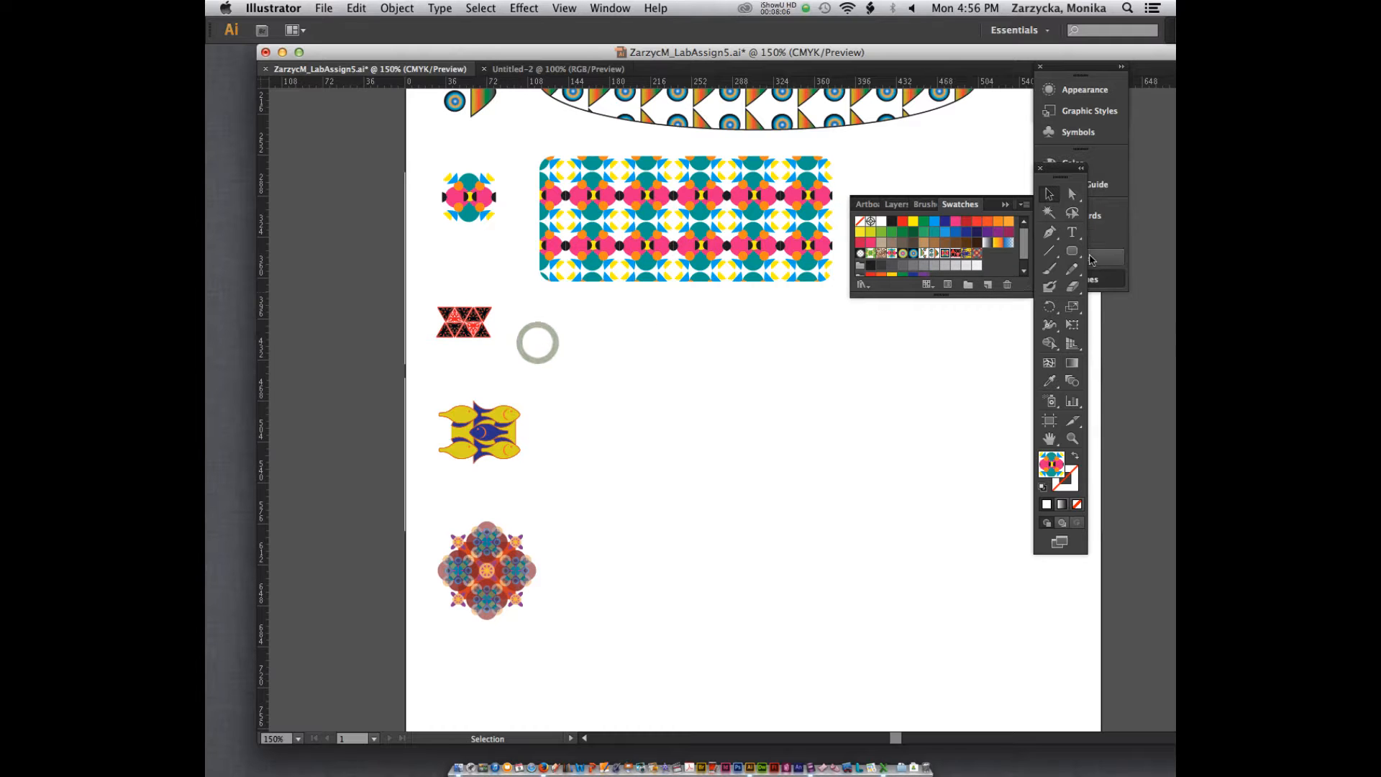
left_click_drag(1072, 250, 986, 291)
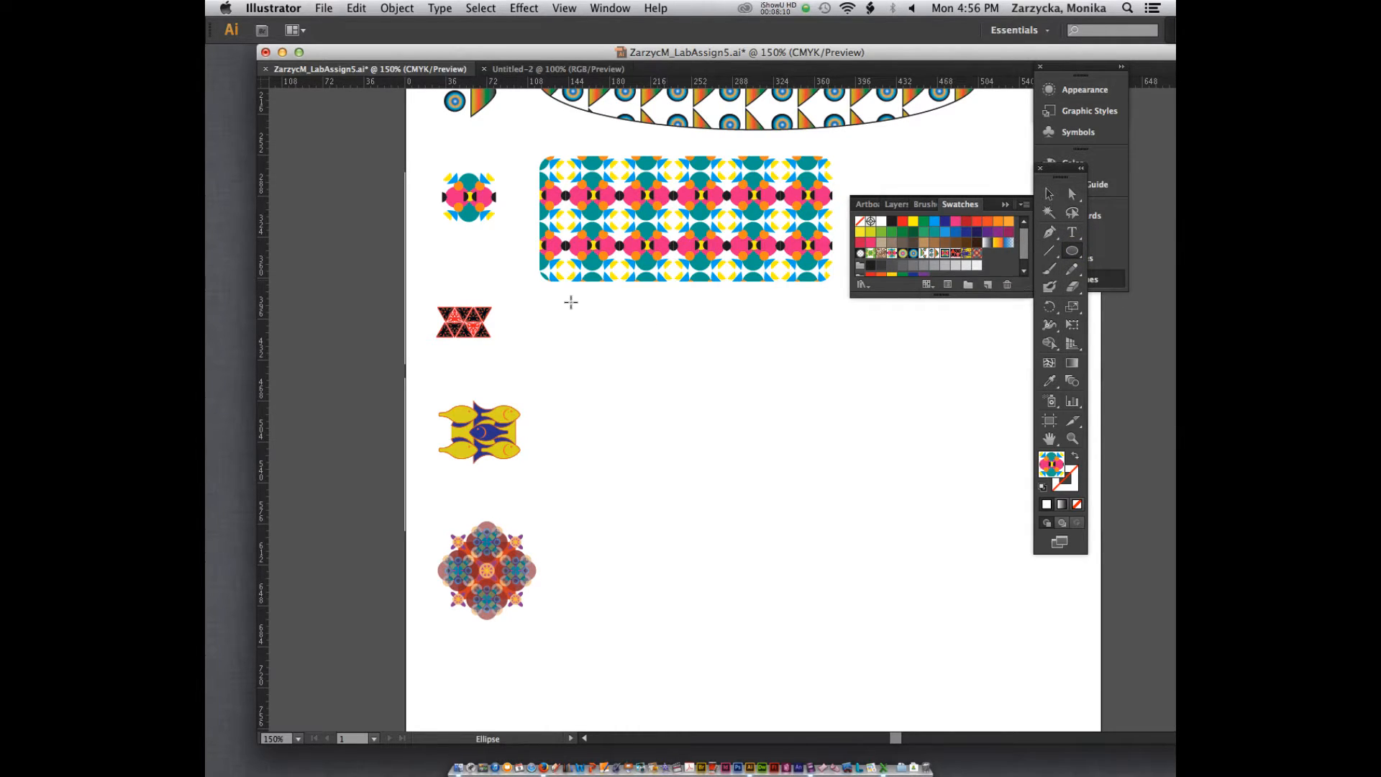
left_click_drag(570, 301, 699, 430)
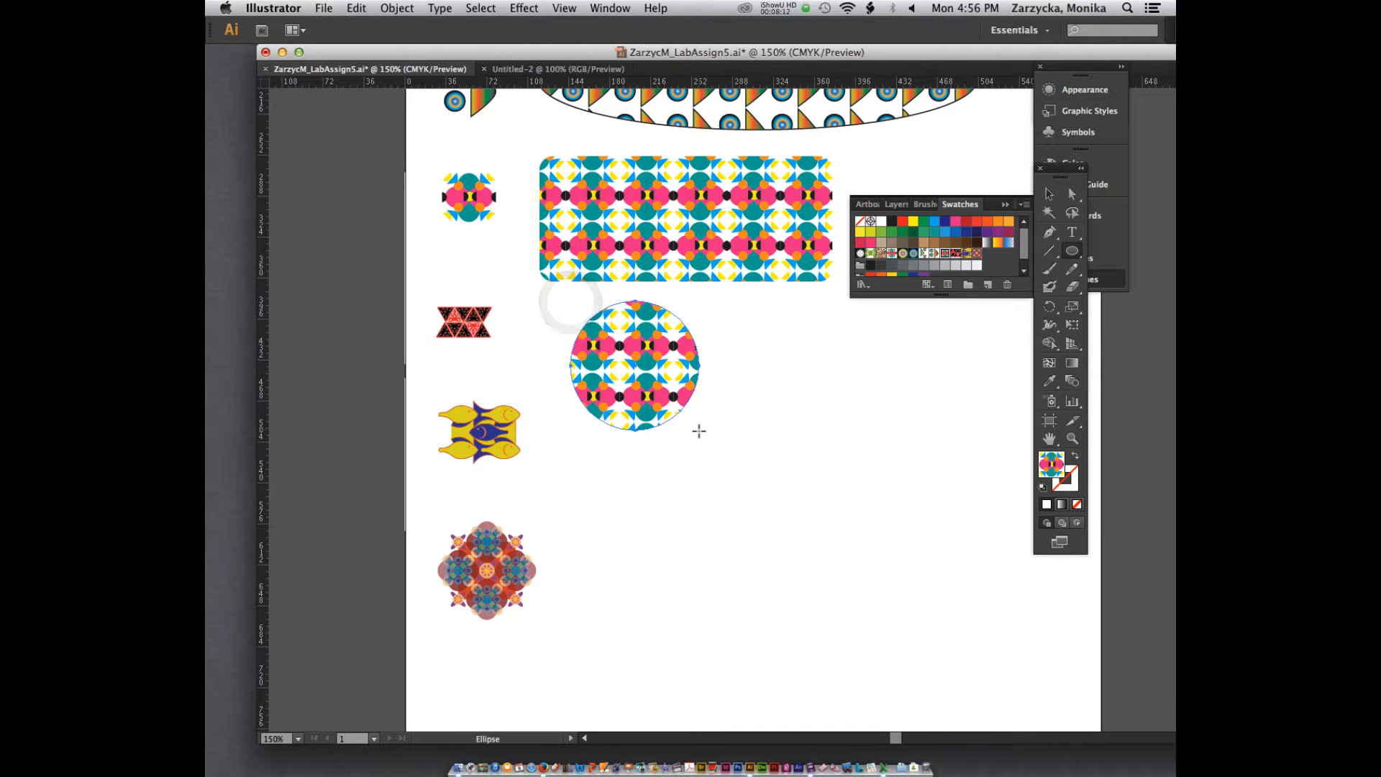
left_click(955, 253)
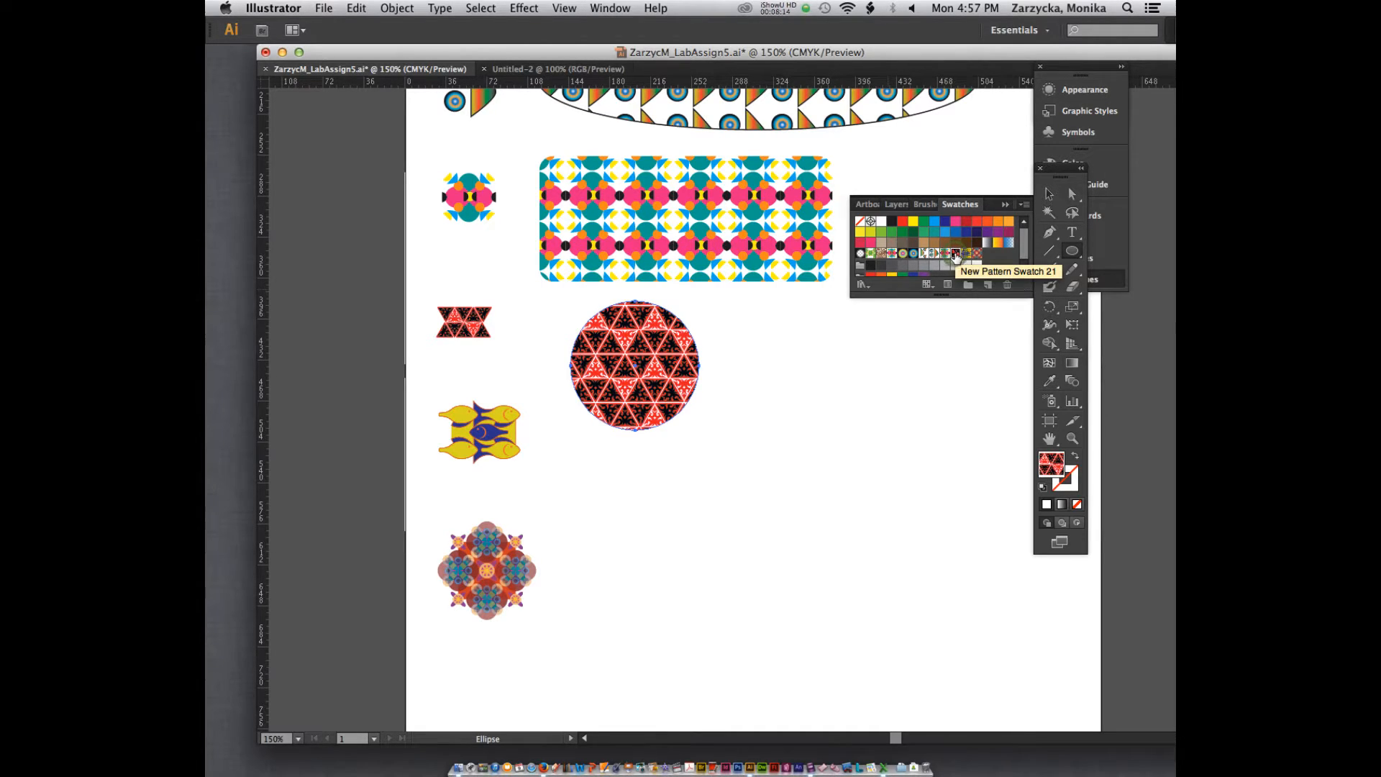
key("v")
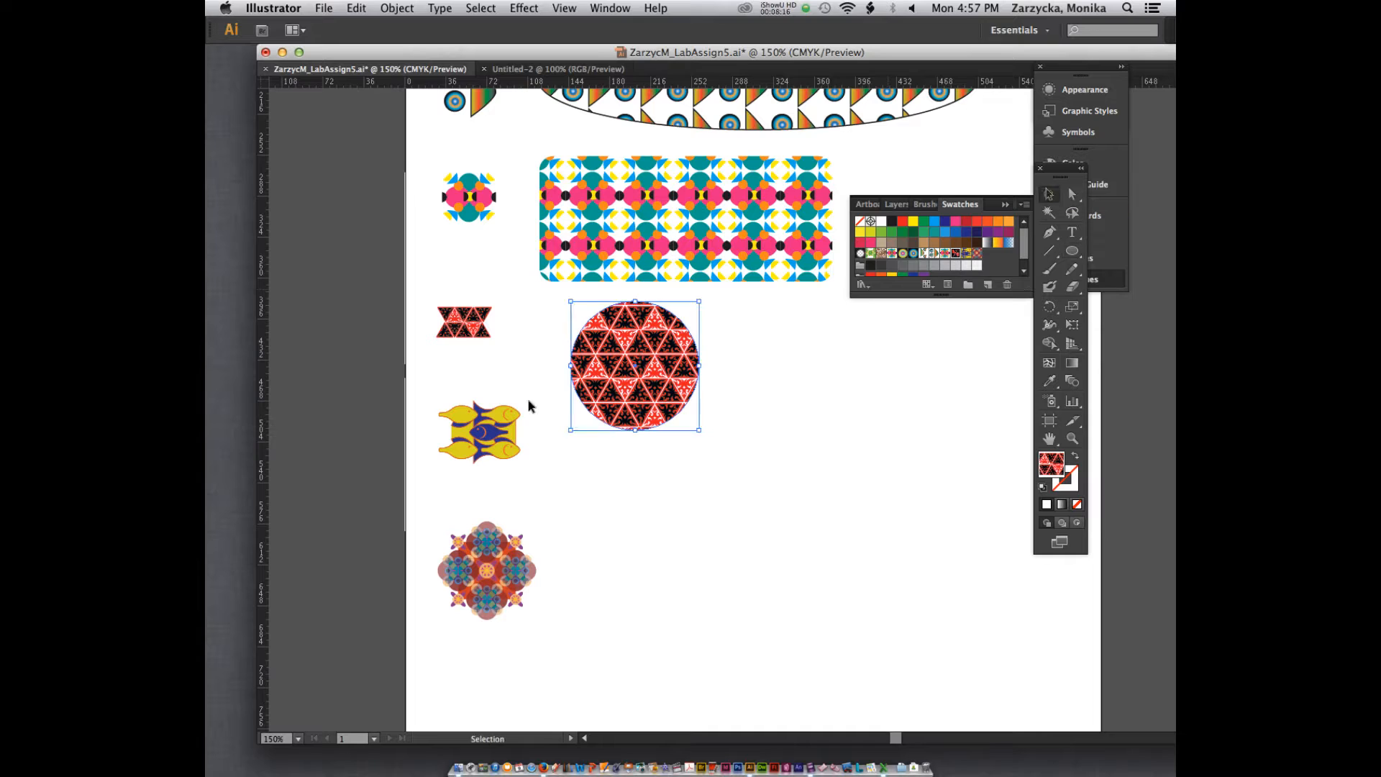
Step: Draw a slightly tilted five-pointed star about 208 pt wide near the fifth motif and fill it with the yellow-and-blue fish pattern
left_click(480, 425)
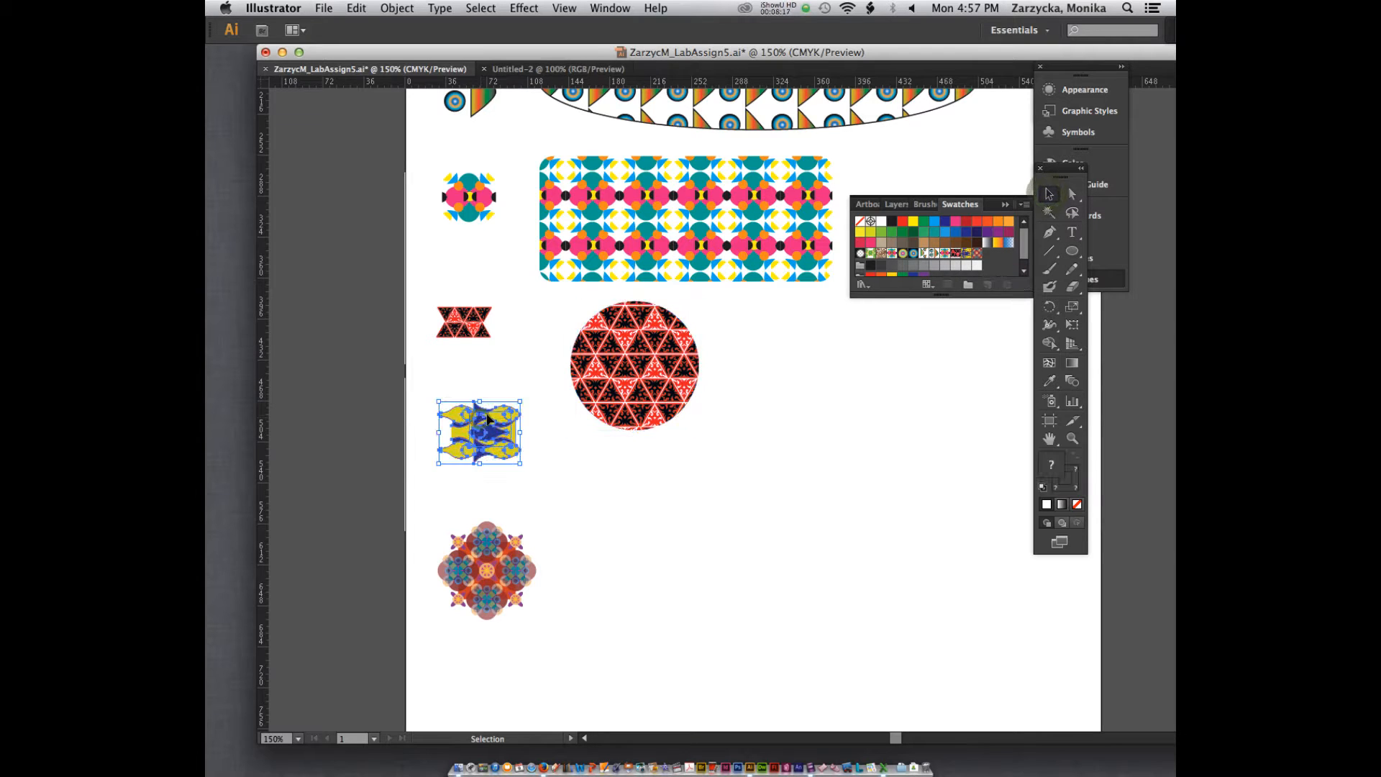
left_click(724, 465)
left_click(1073, 251)
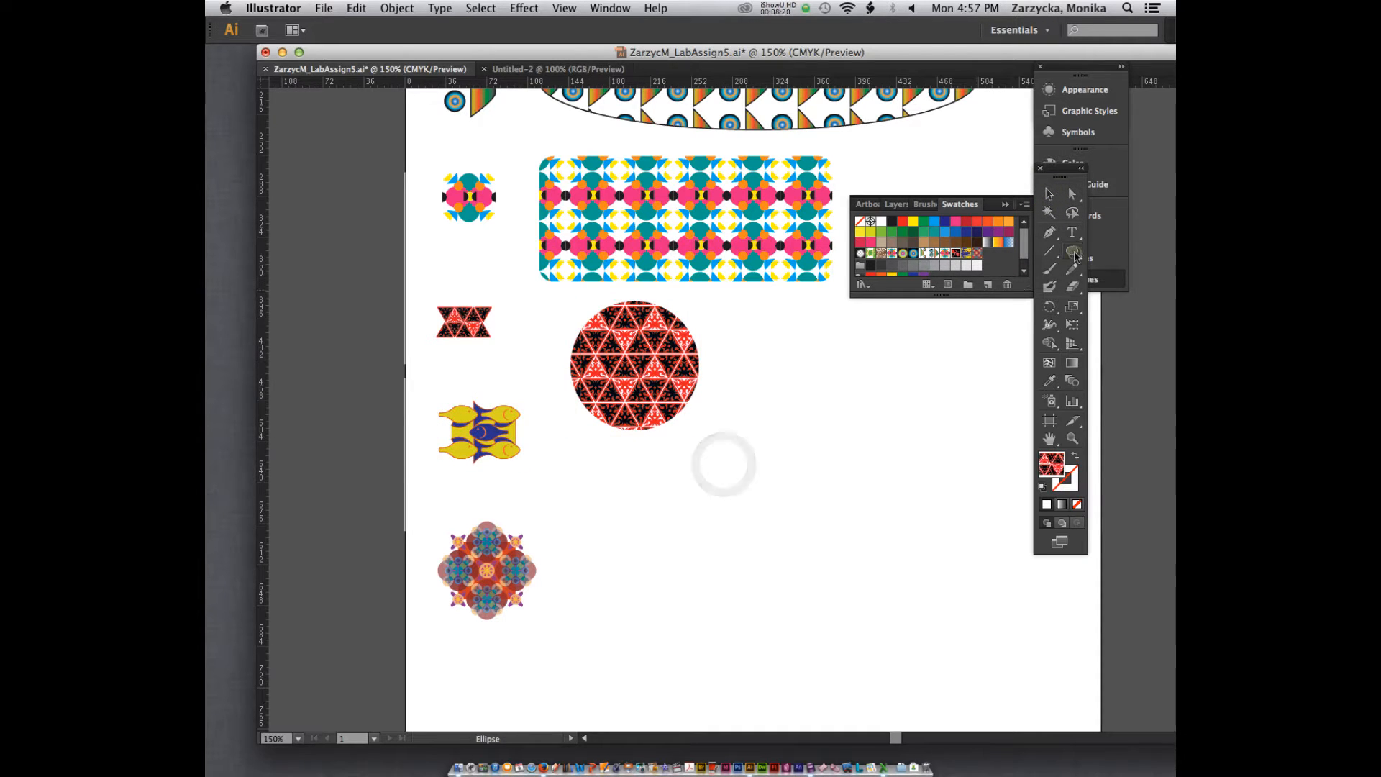
left_click_drag(1075, 256, 950, 325)
left_click_drag(635, 460, 728, 549)
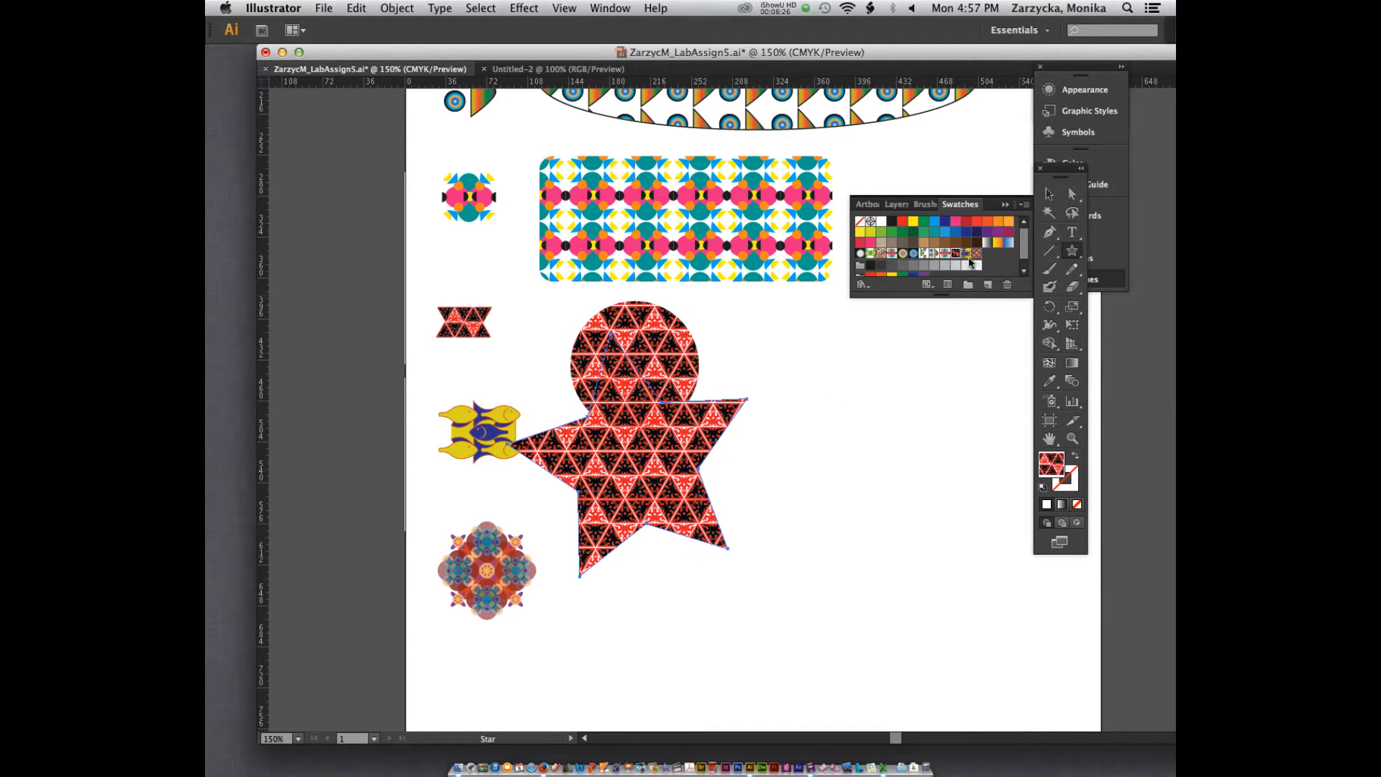
left_click(967, 258)
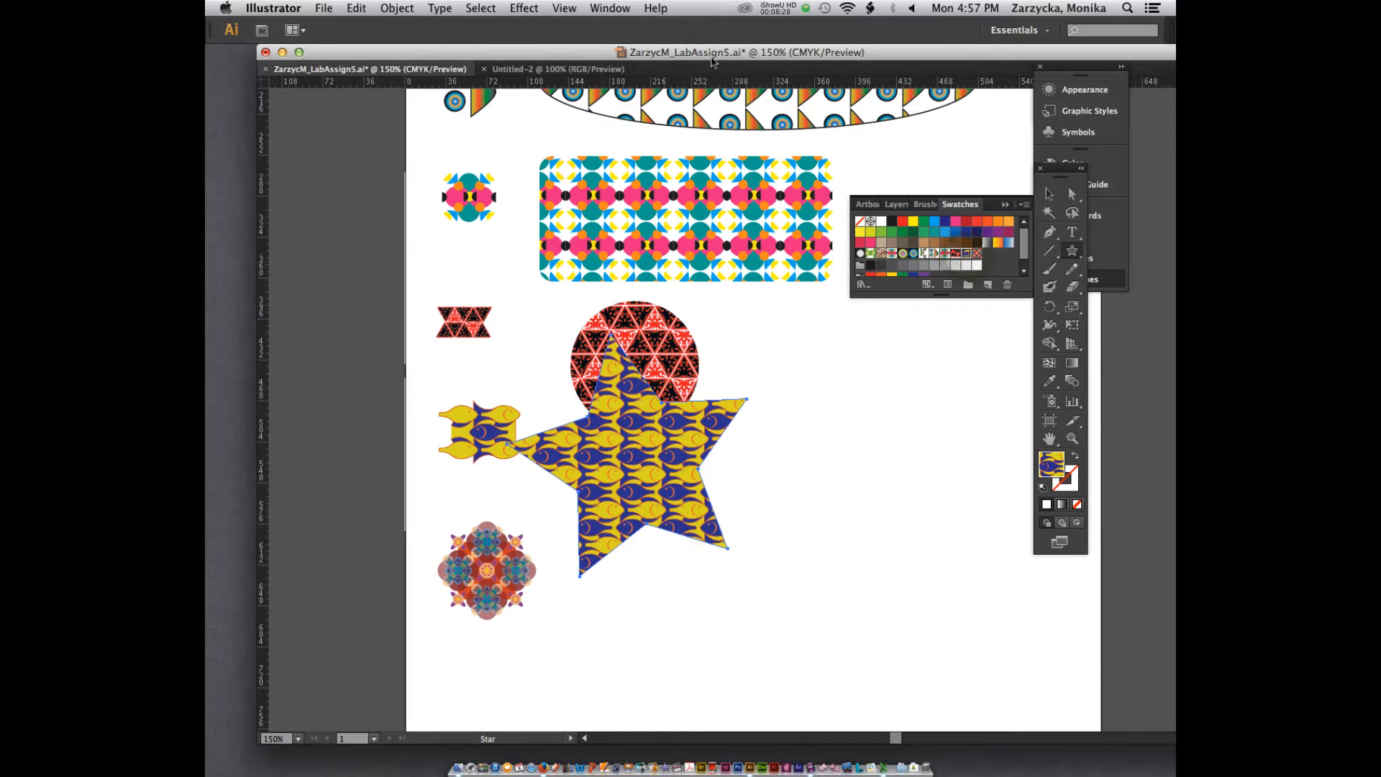
Step: Move the star into the empty area on the far side of the circle, clear of the other objects
left_click(1048, 194)
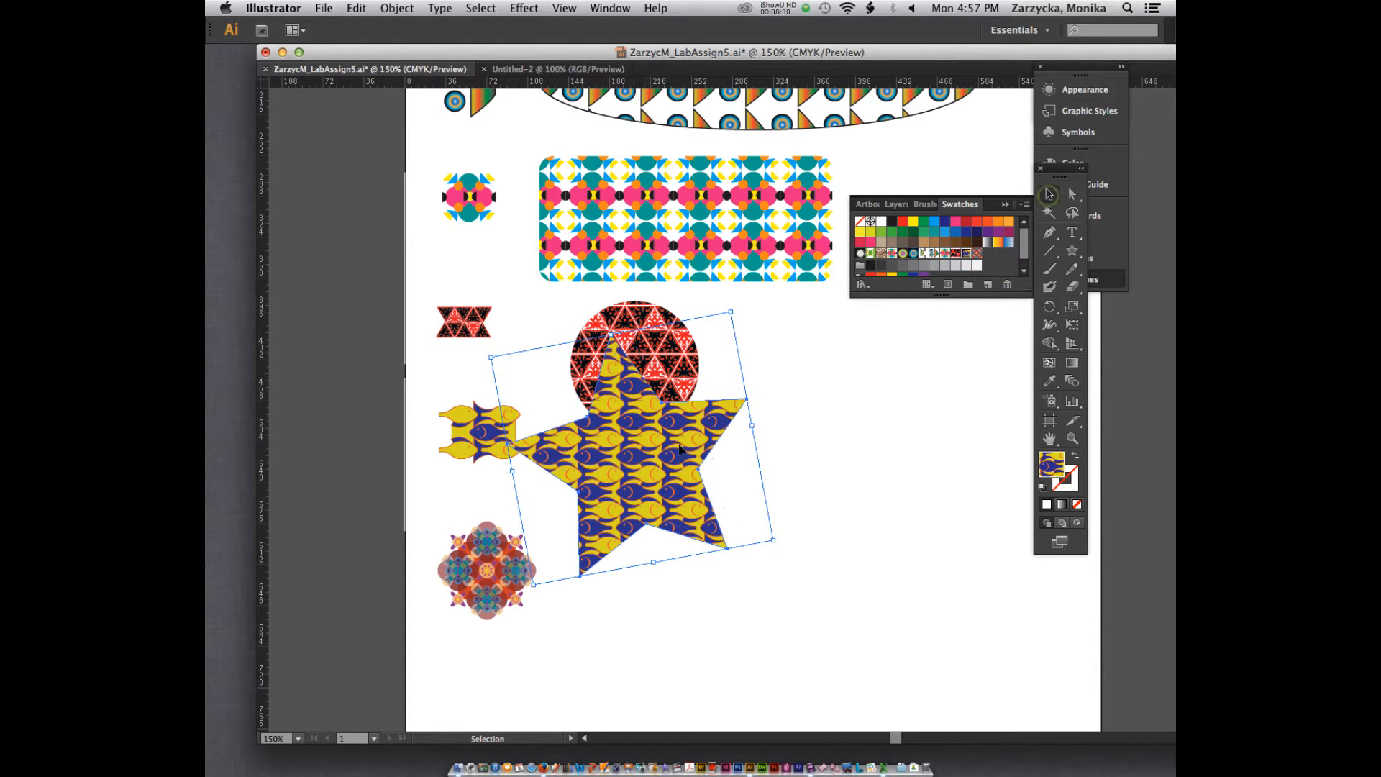
left_click_drag(637, 467, 846, 426)
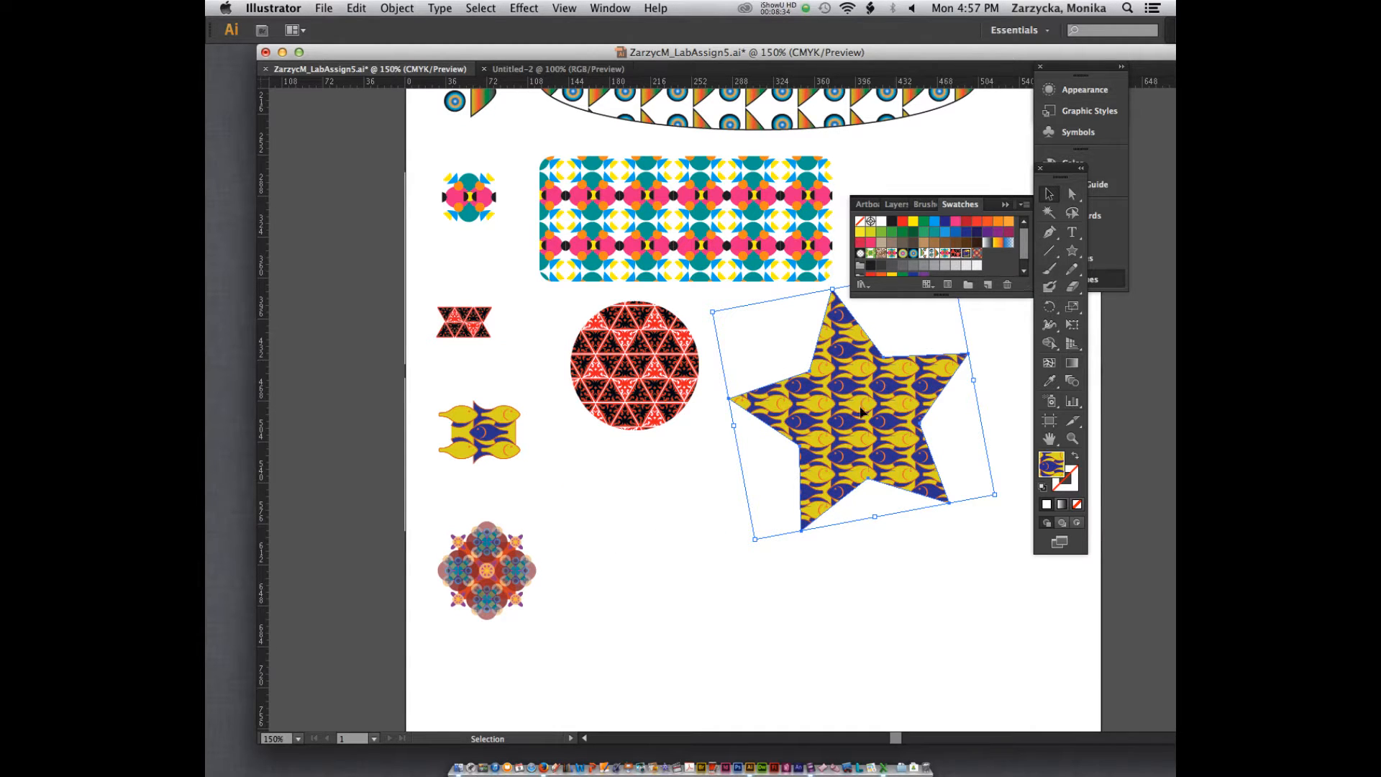
left_click_drag(860, 409, 872, 403)
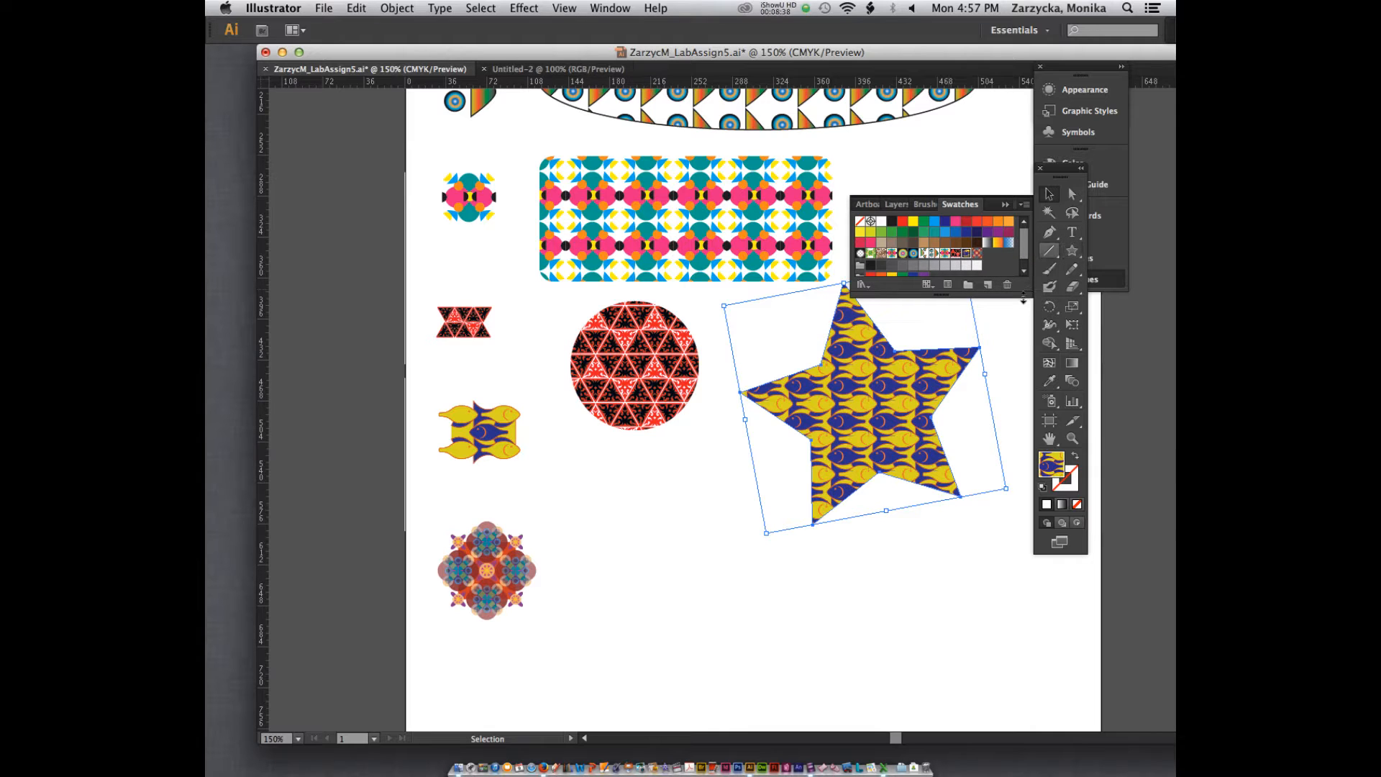
Step: Draw a tilted hexagon about 187 pt wide, fill it with the sixth motif's rosette pattern, and place it beside that motif
left_click(657, 529)
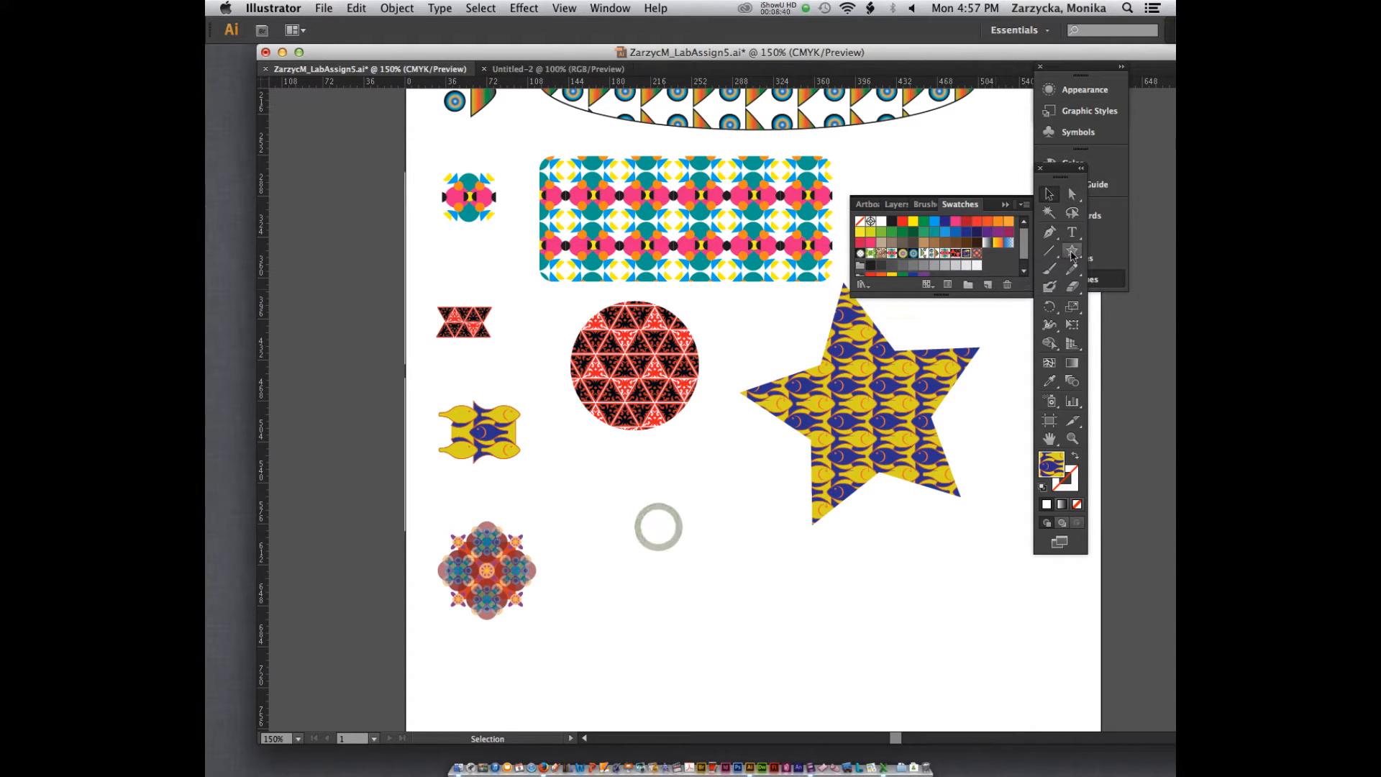
left_click(1072, 253)
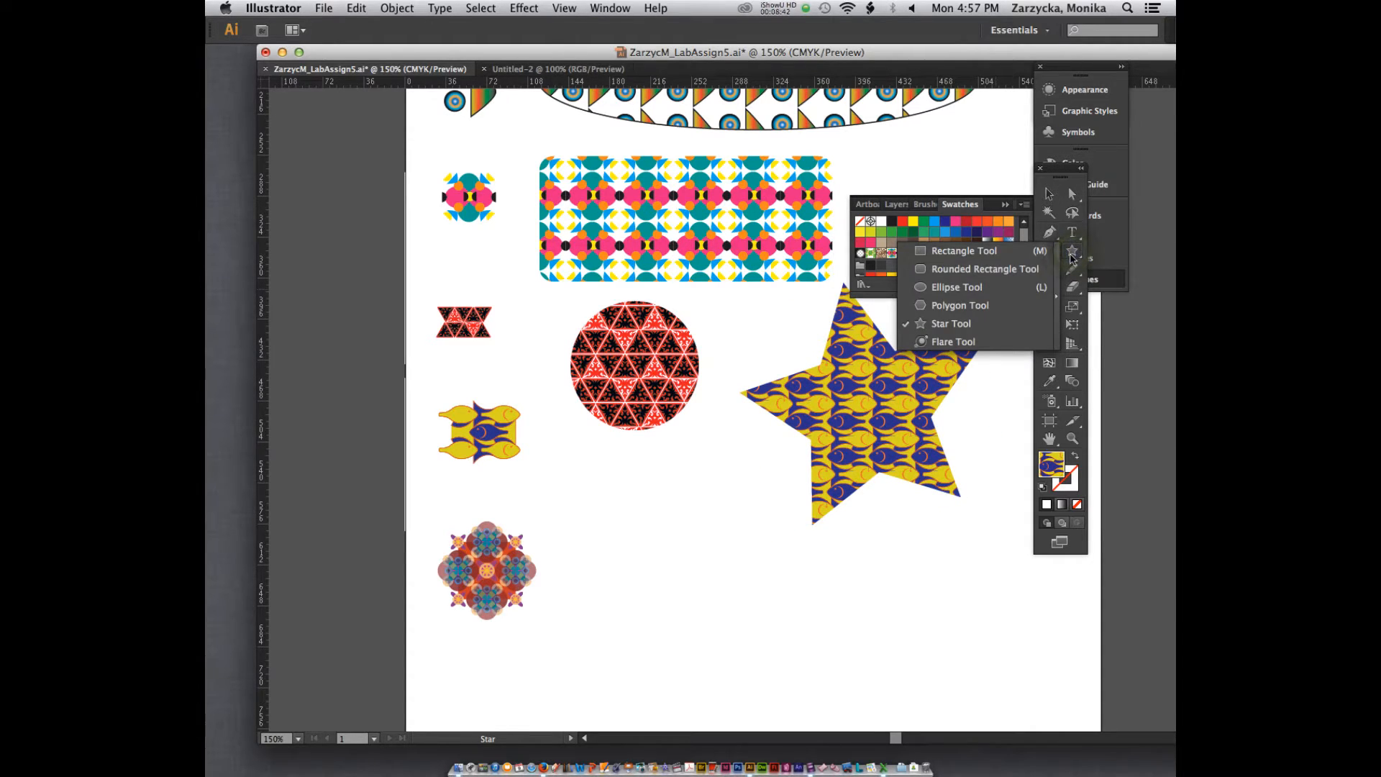
left_click(961, 305)
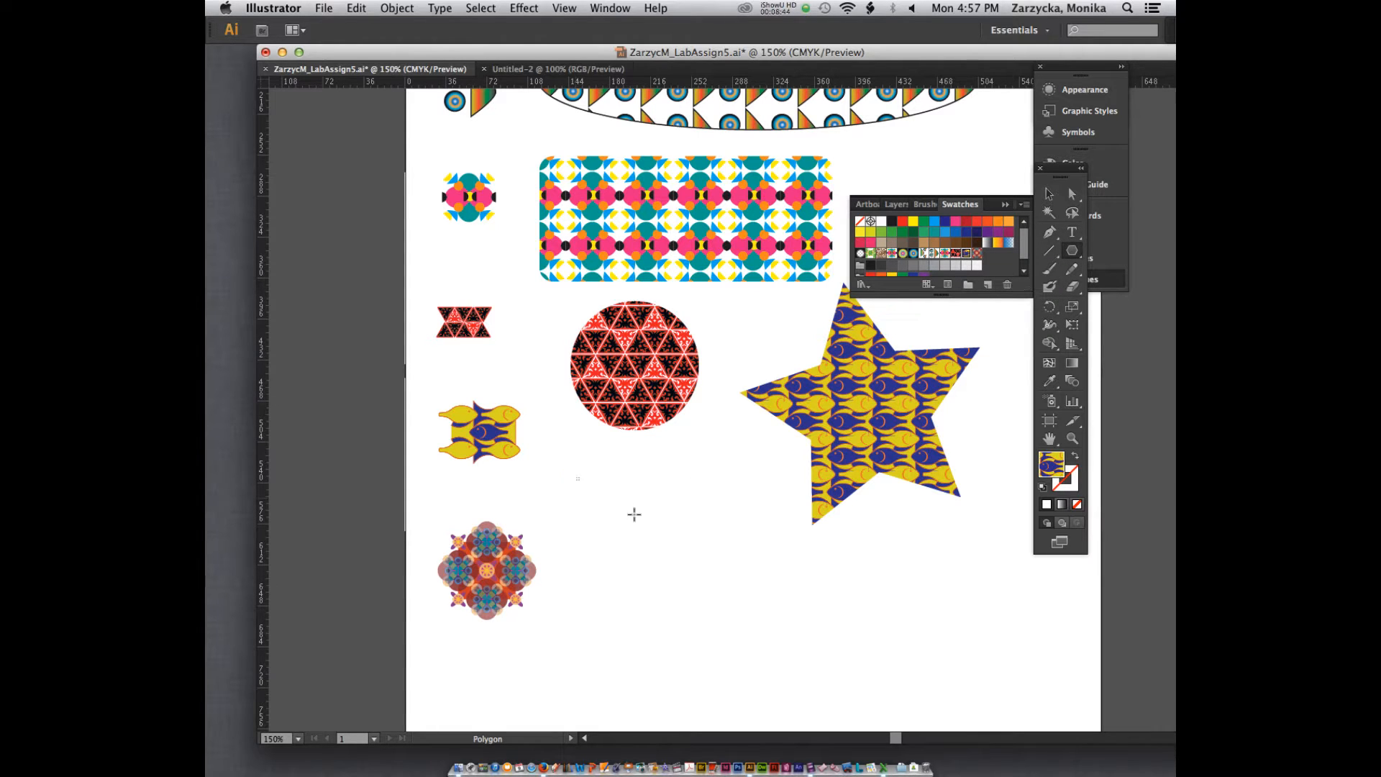
left_click_drag(575, 478, 670, 547)
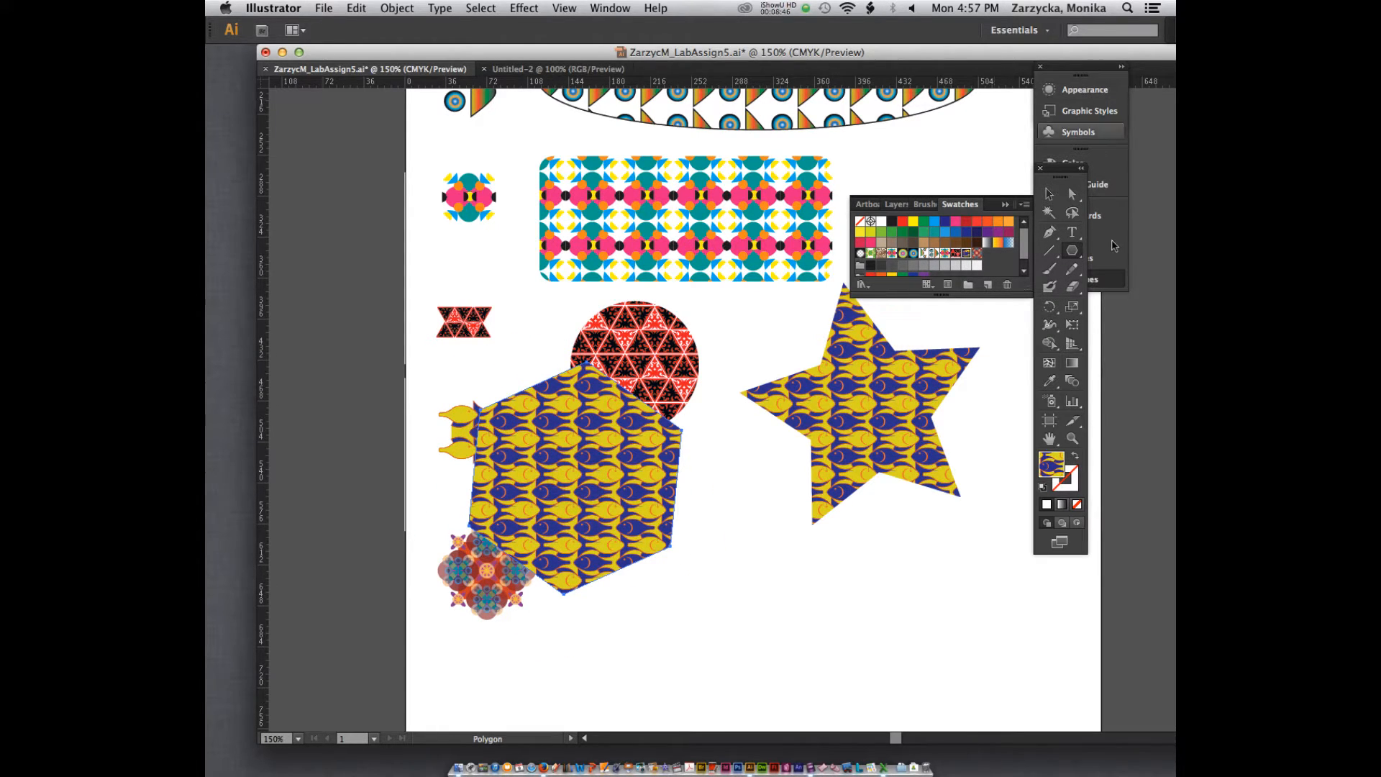
left_click(977, 253)
key("v")
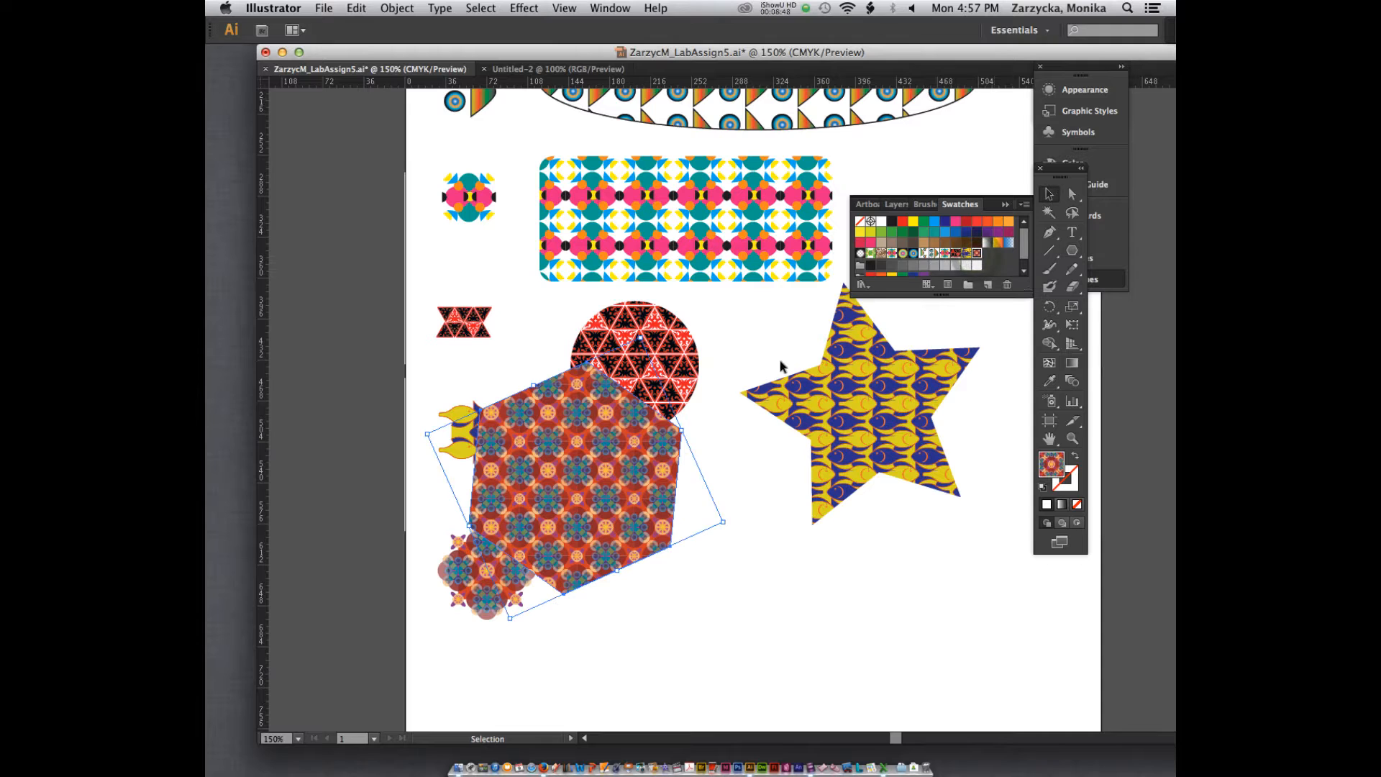
left_click_drag(635, 432, 715, 506)
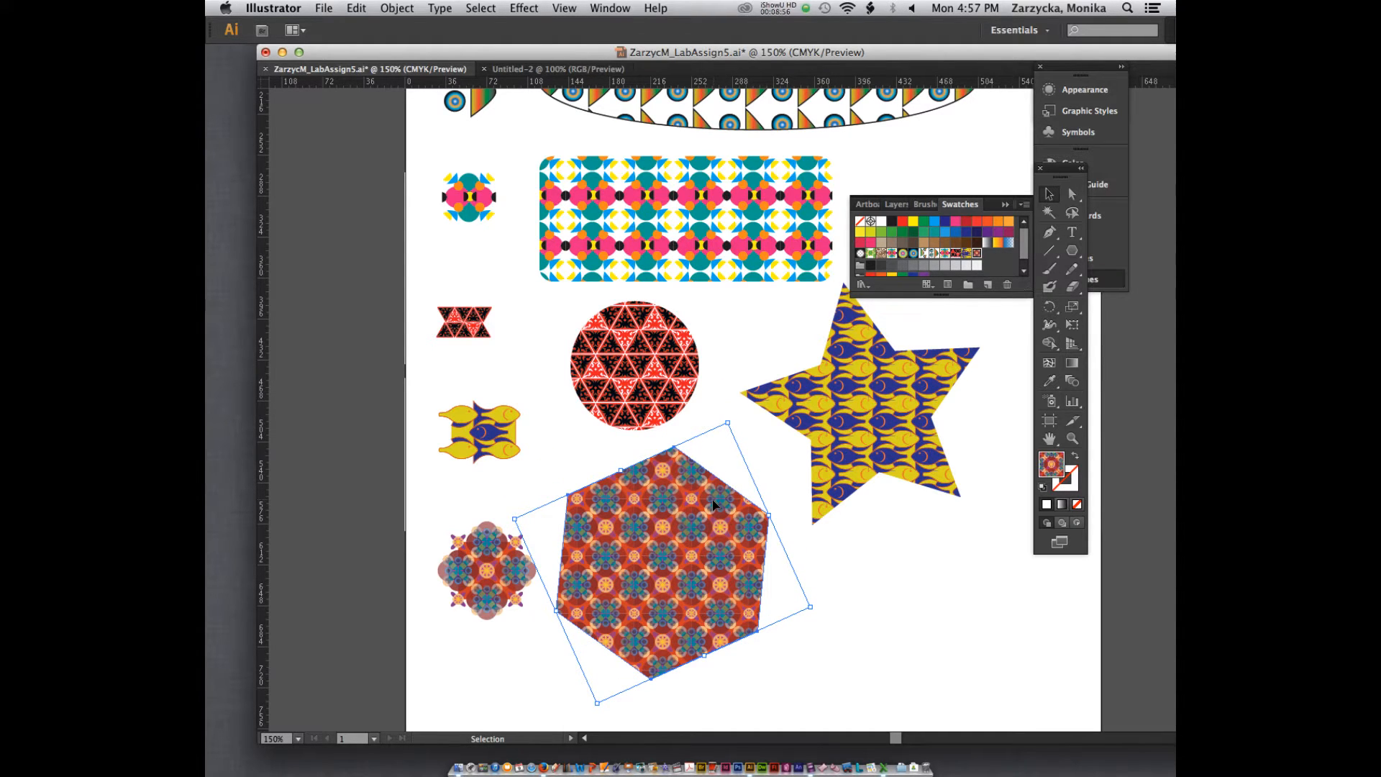
left_click(783, 7)
left_click(792, 56)
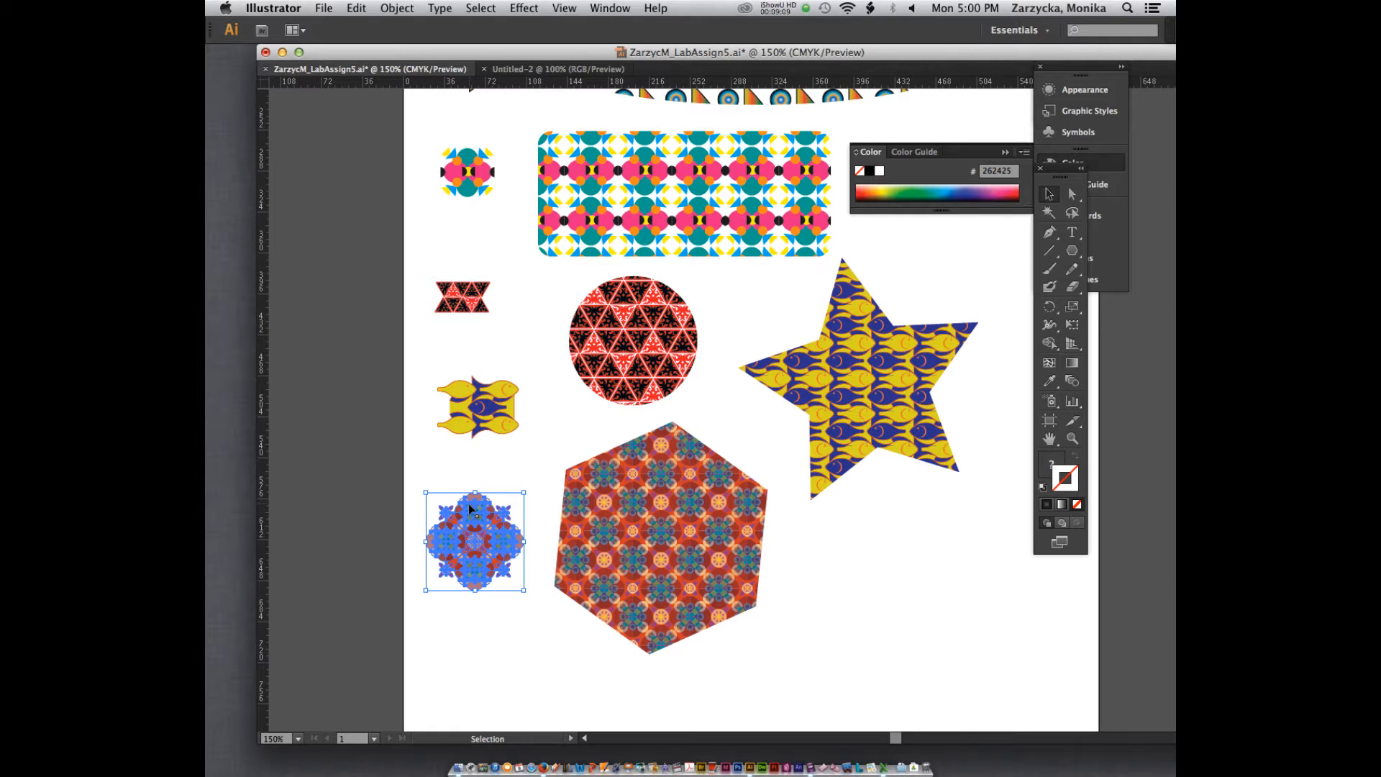
scroll(502, 467, "up", 4)
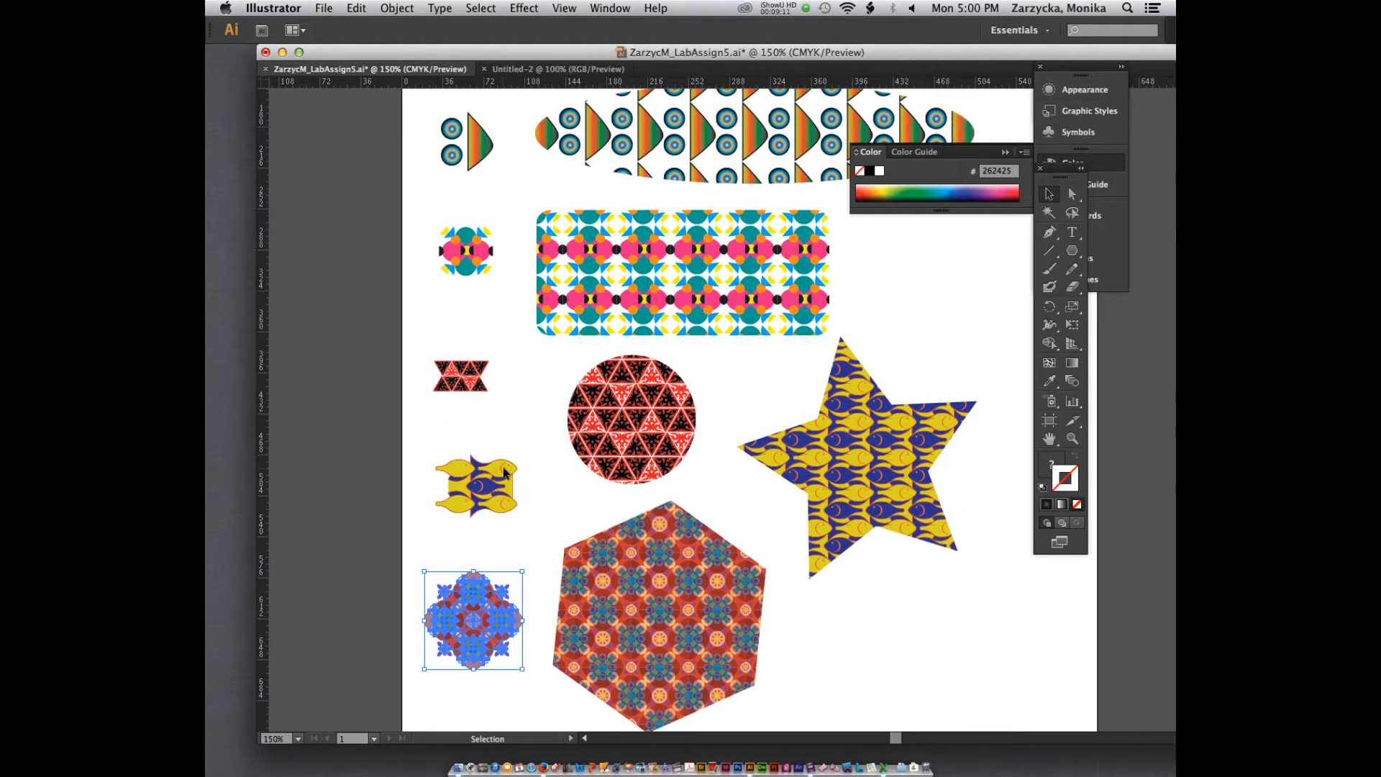
scroll(546, 277, "down", 2)
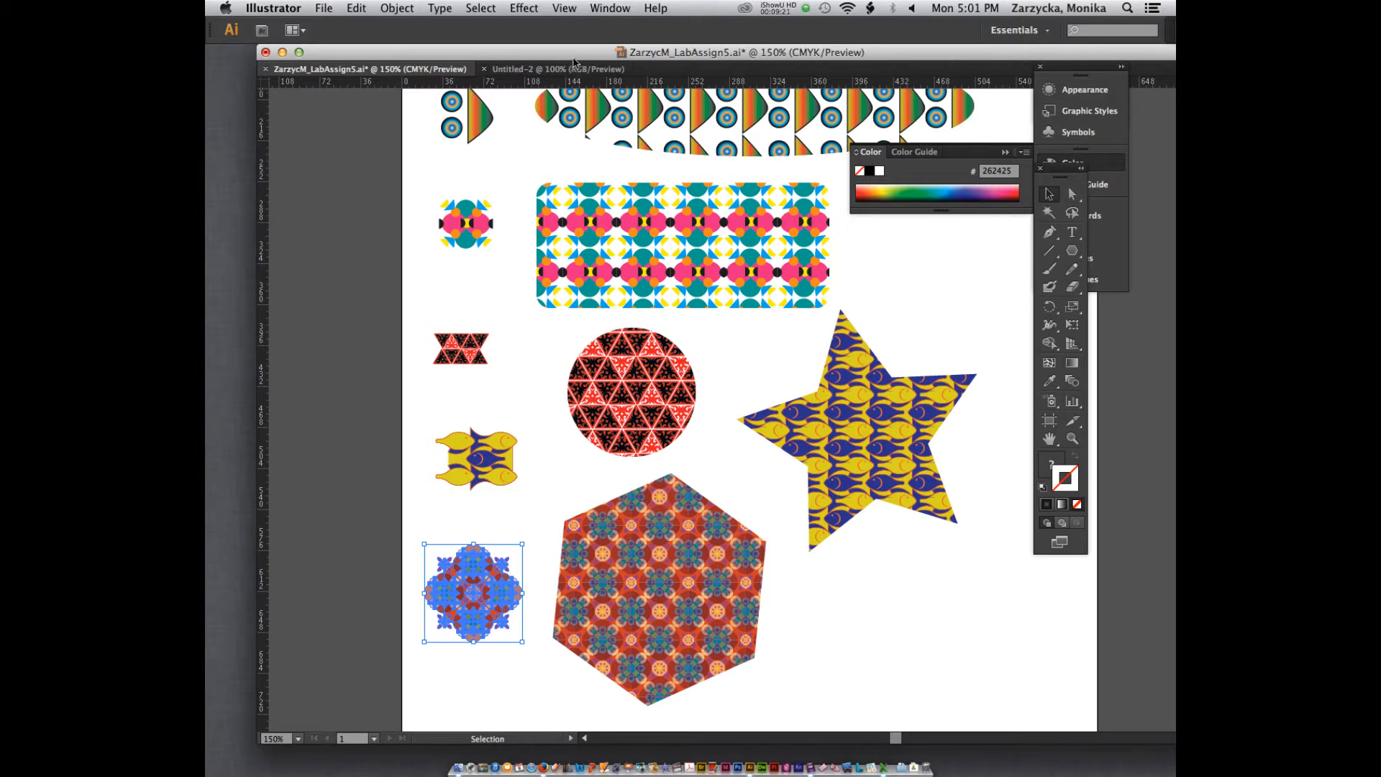
Step: Open the Nature_Animal Skins pattern swatch library
left_click(612, 8)
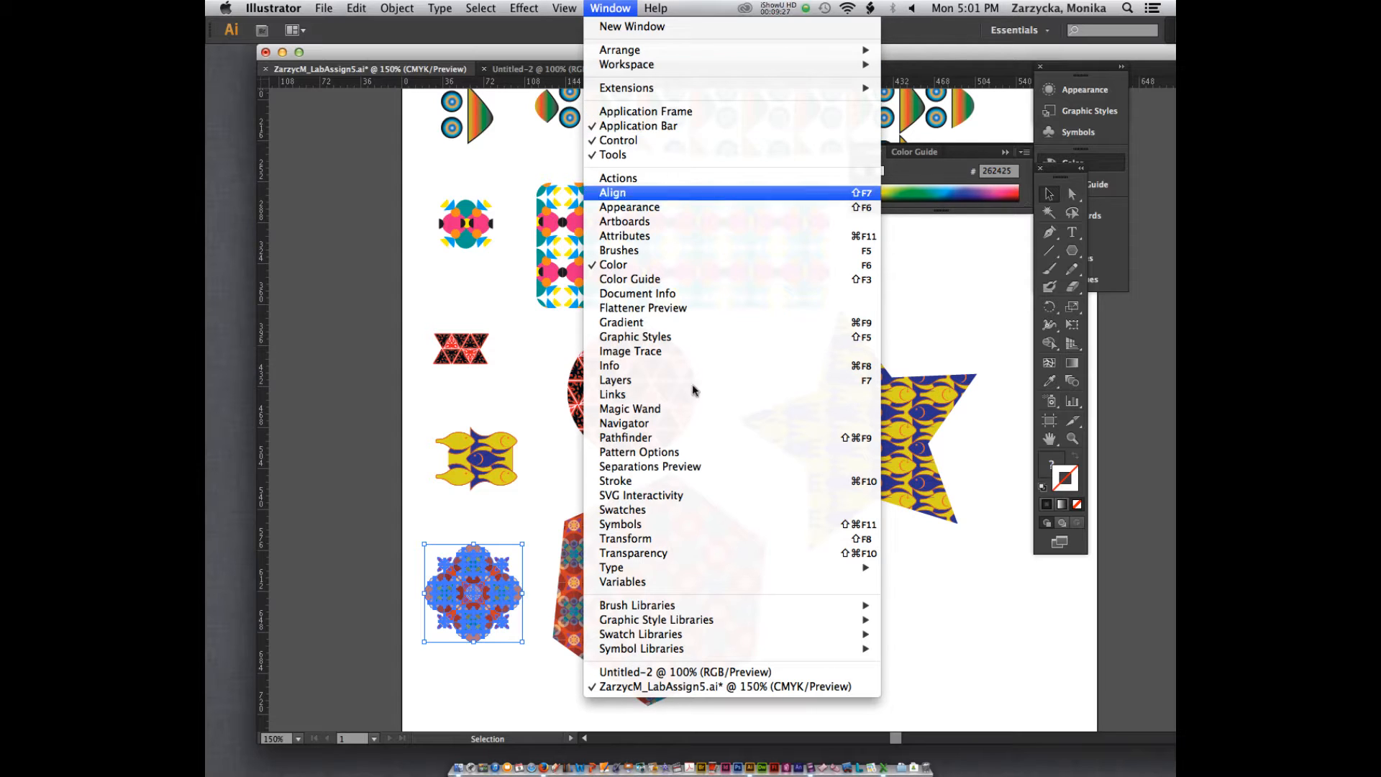
mouse_move(664, 637)
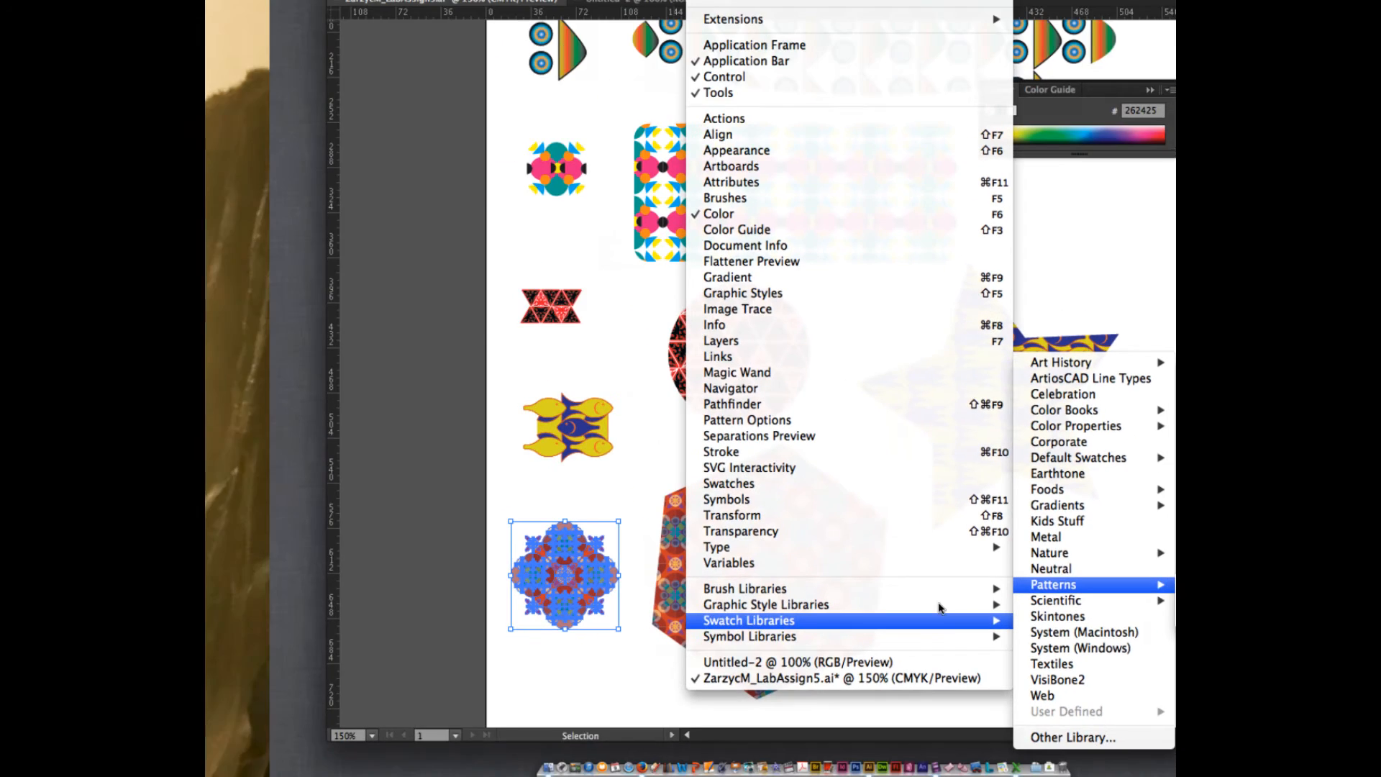
mouse_move(1076, 594)
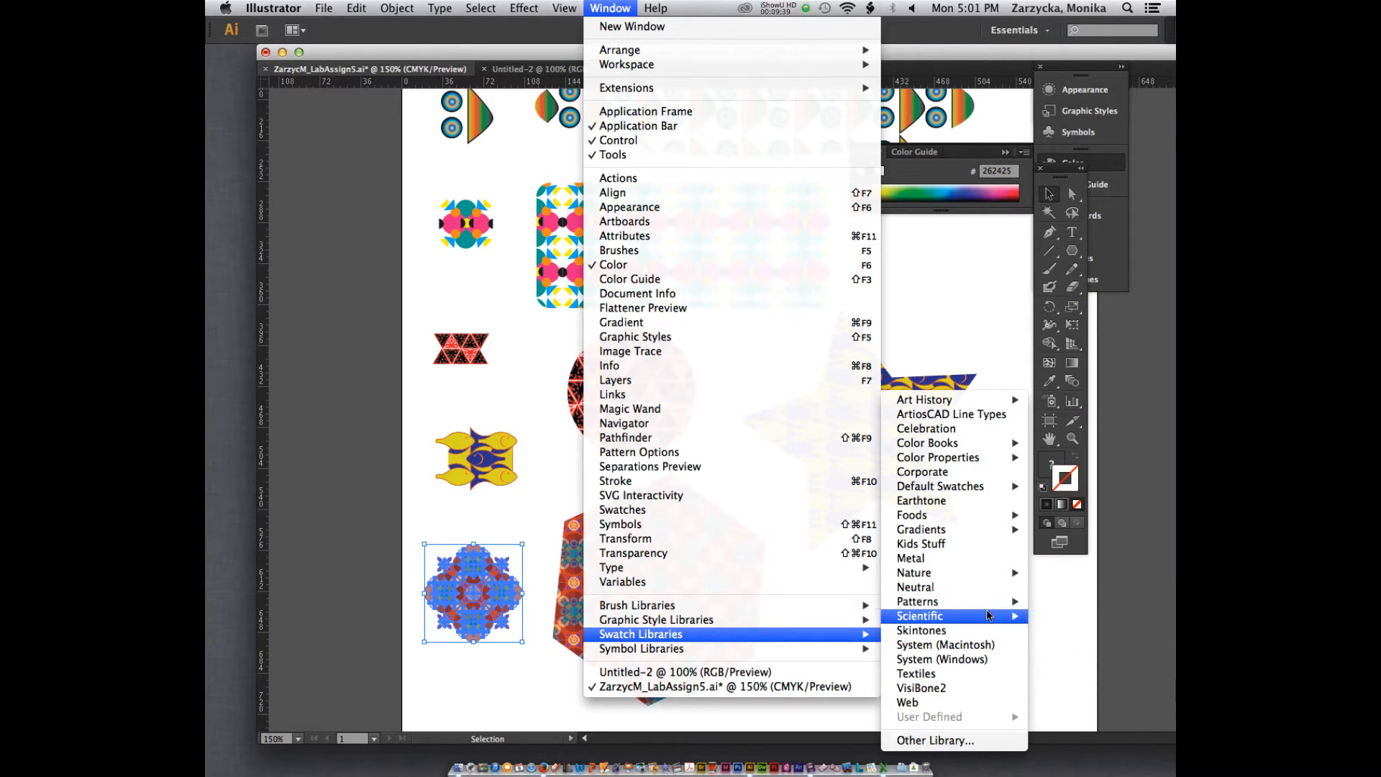
mouse_move(1076, 631)
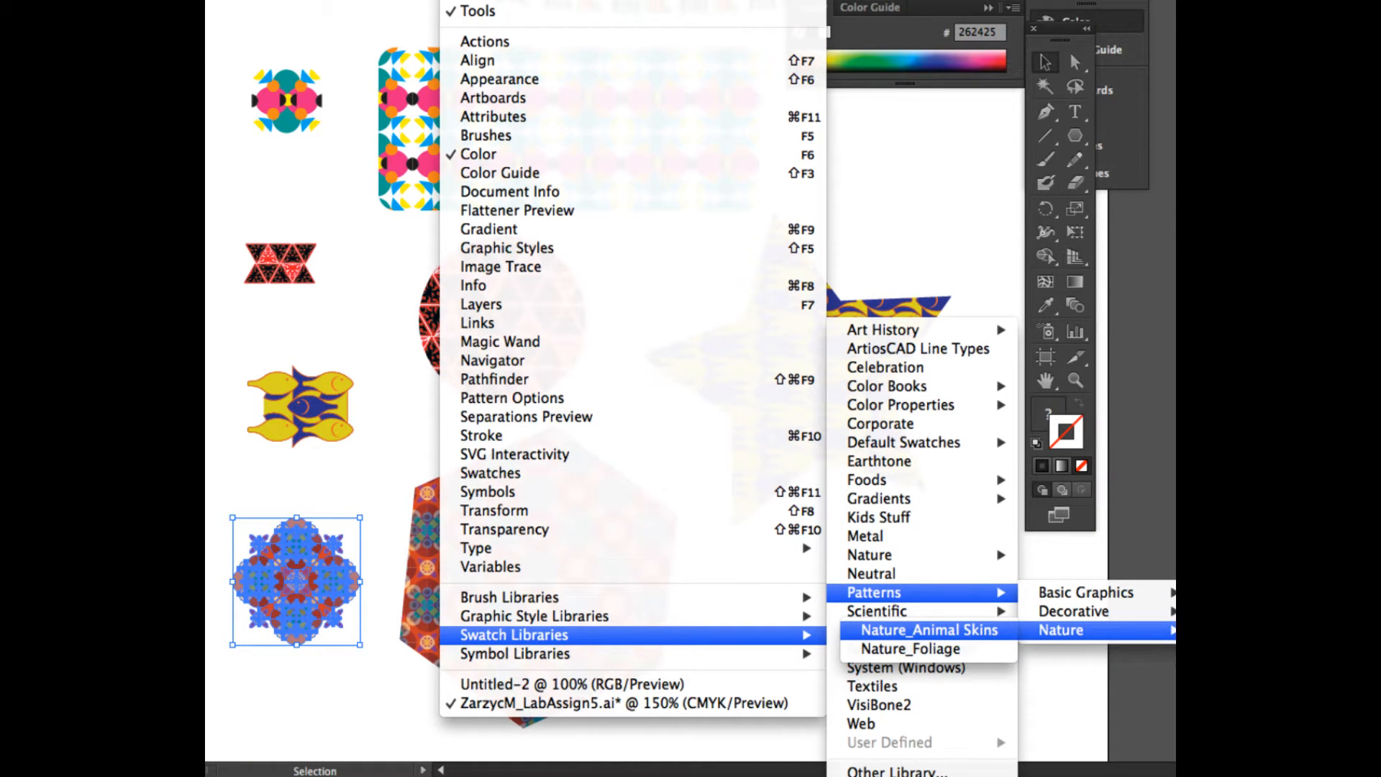
left_click(927, 630)
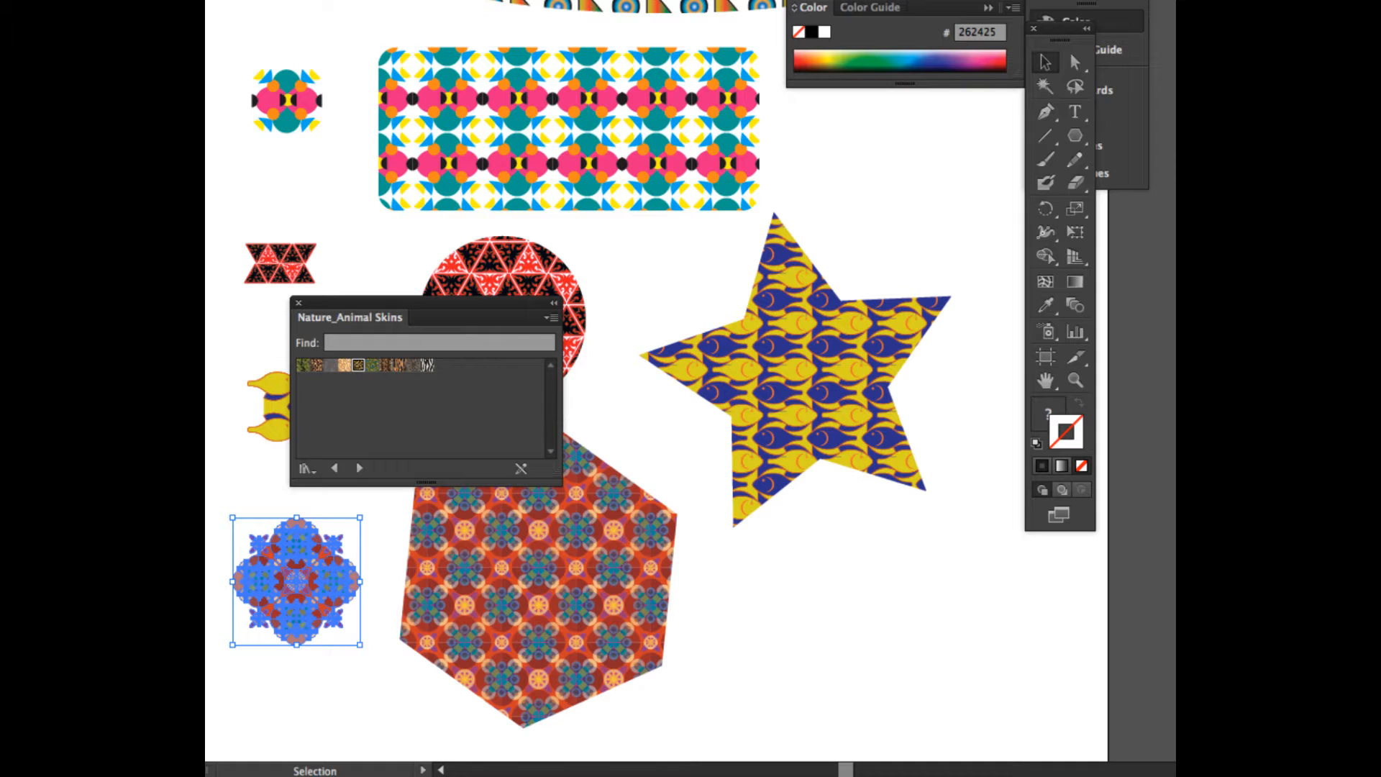
Step: Move the Nature_Animal Skins library to just below the hexagon, leaving the artboard area beneath the star free
left_click_drag(426, 303, 1036, 491)
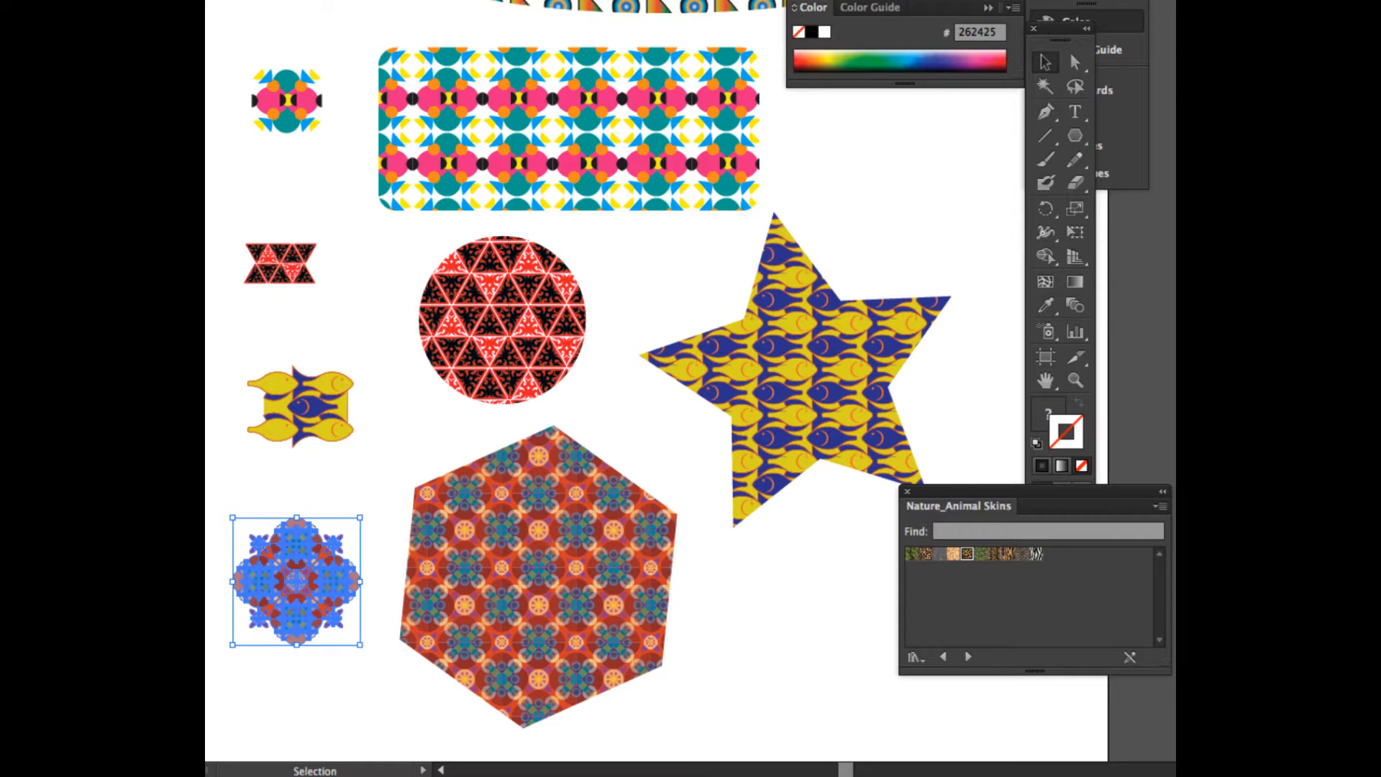
scroll(654, 382, "down", 5)
scroll(655, 382, "up", 4)
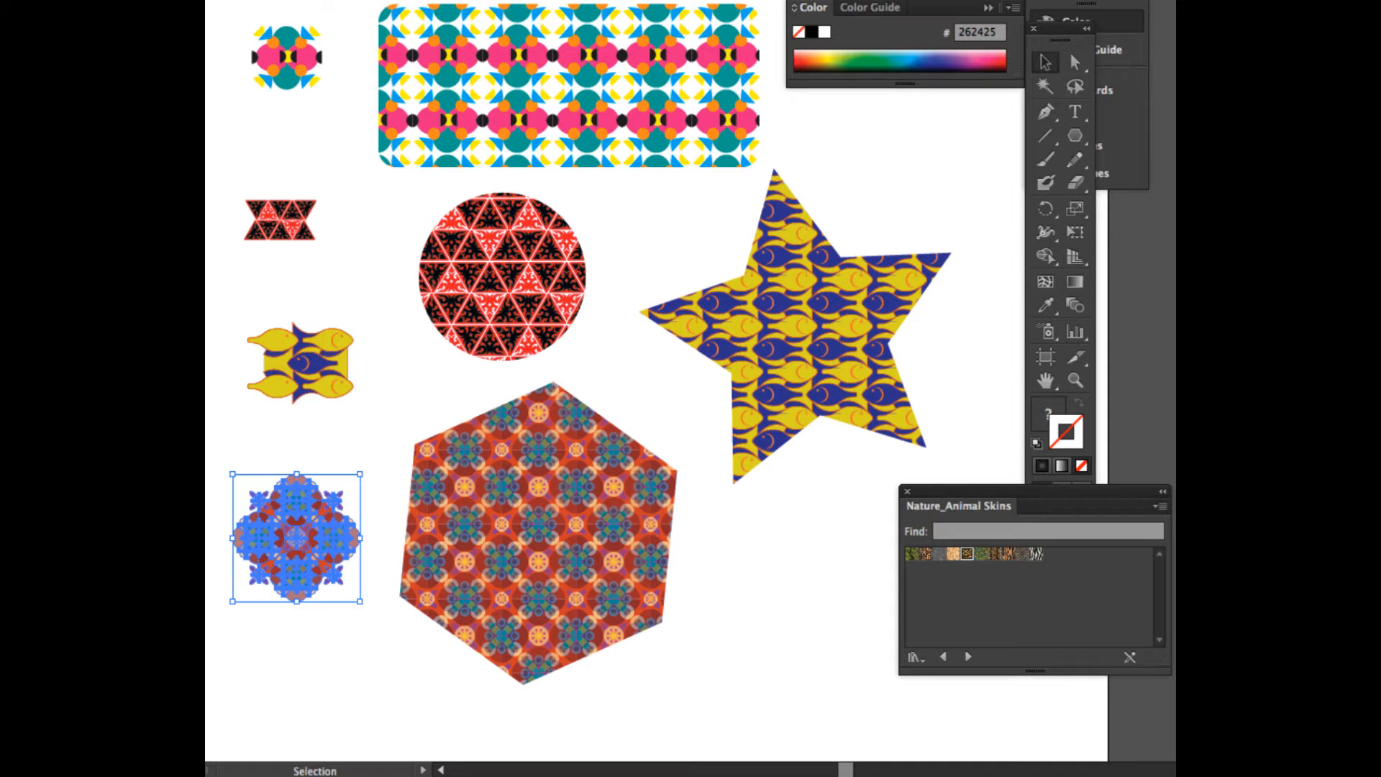
scroll(575, 346, "down", 4)
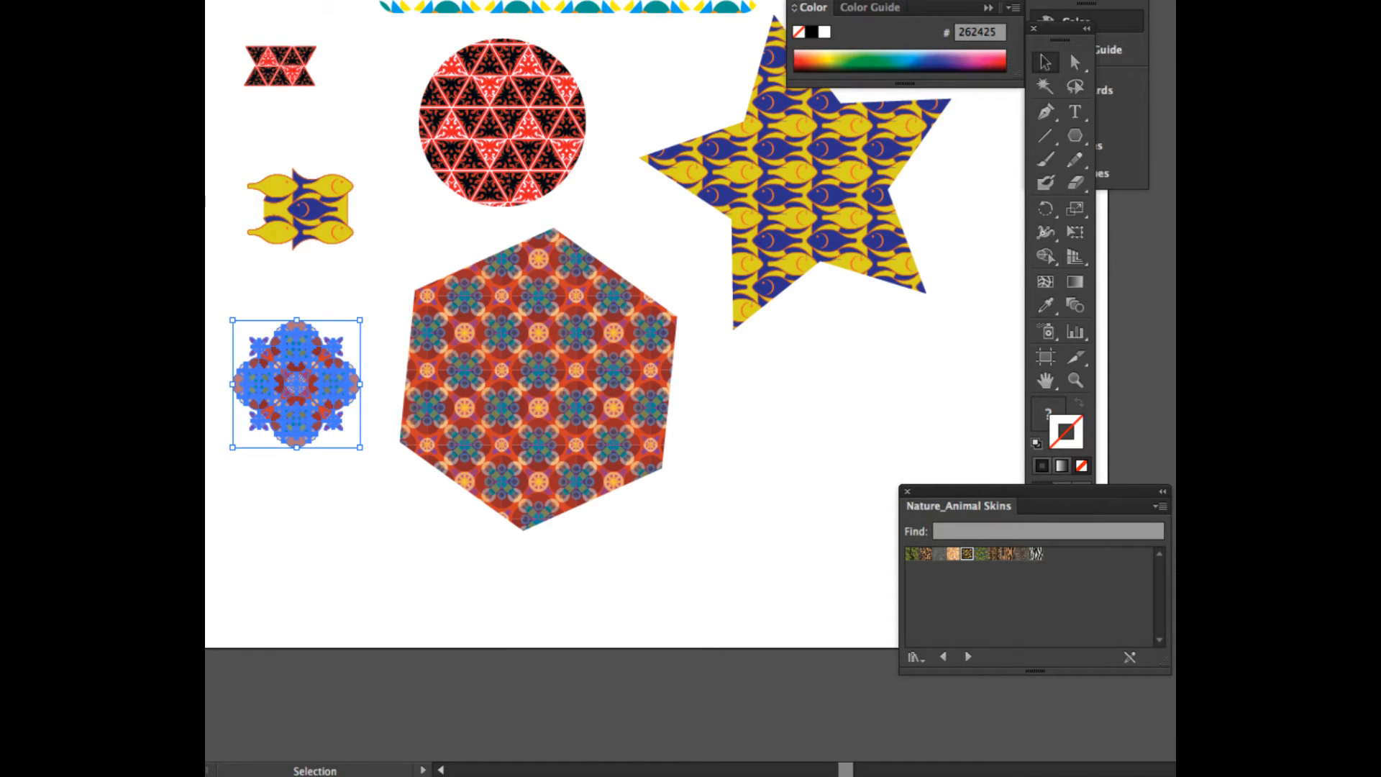
left_click_drag(1037, 492, 519, 525)
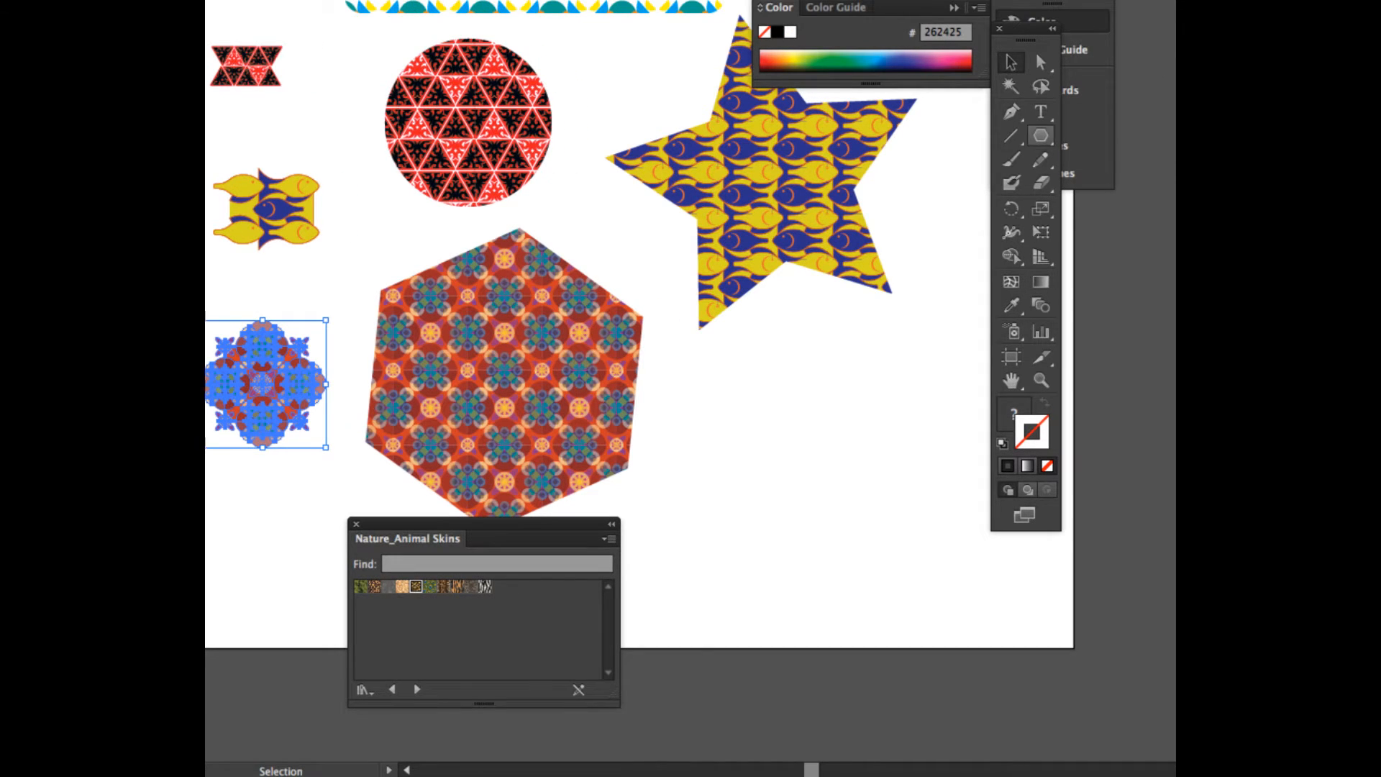
Step: Draw an ellipse about 174 pt wide and 181 pt tall below the star and shift it slightly up and inward, clear of the toolbox
left_click_drag(1076, 135, 928, 183)
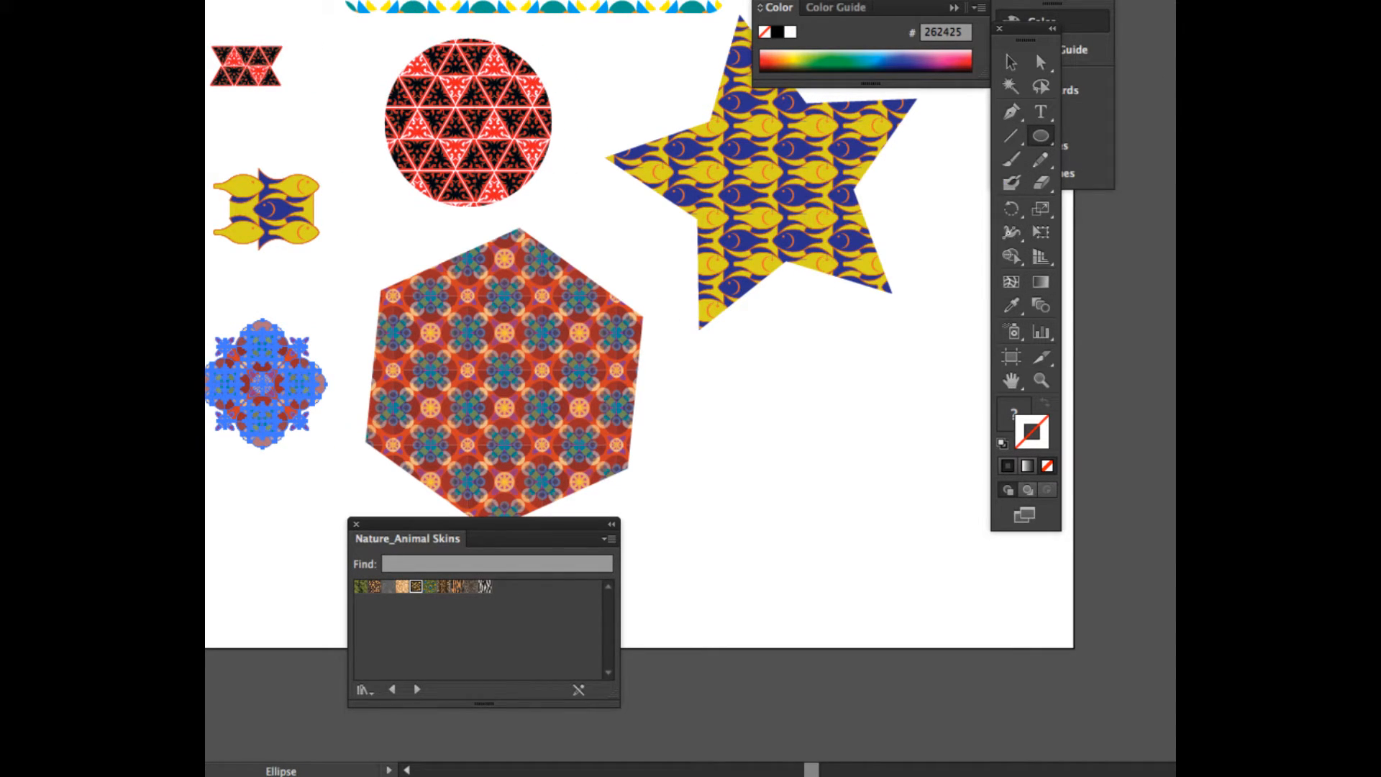
left_click_drag(742, 344, 993, 616)
key("v")
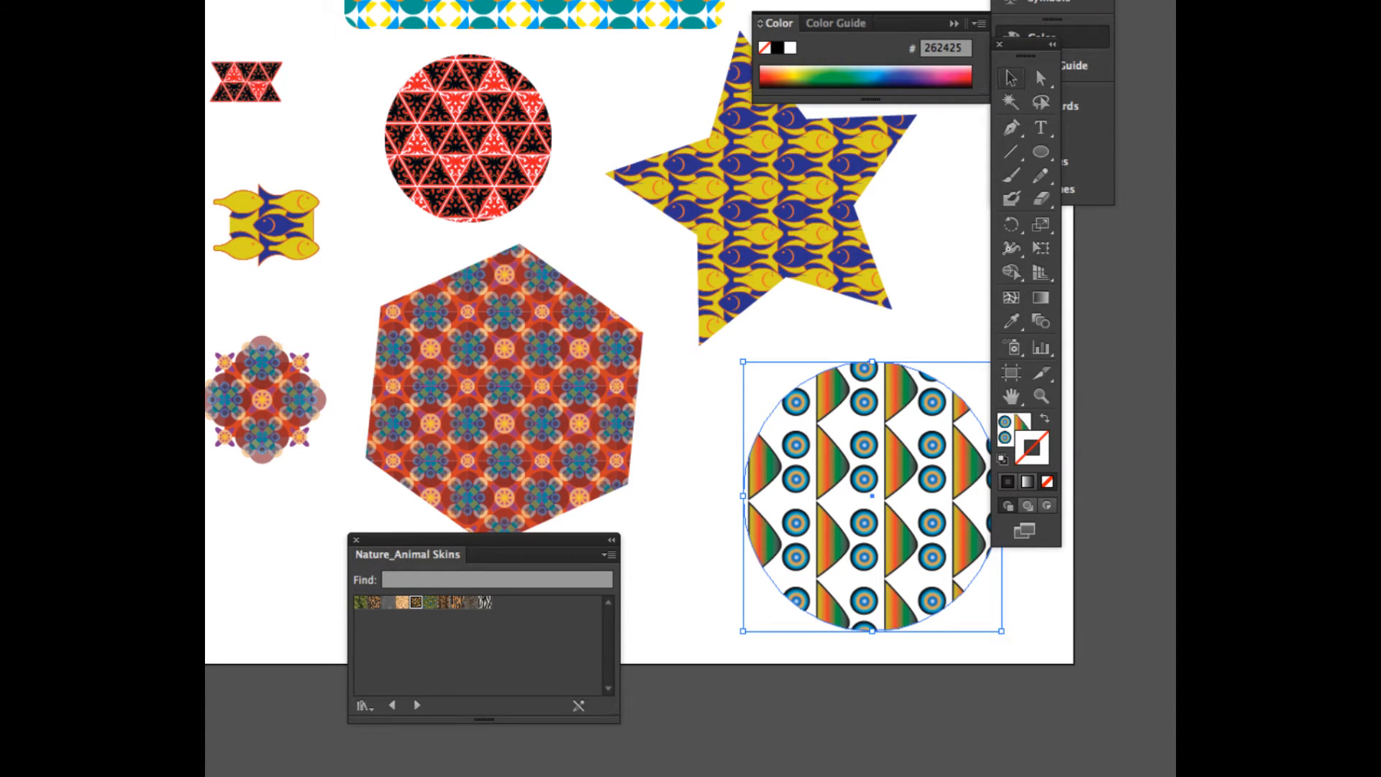
left_click_drag(872, 497, 858, 483)
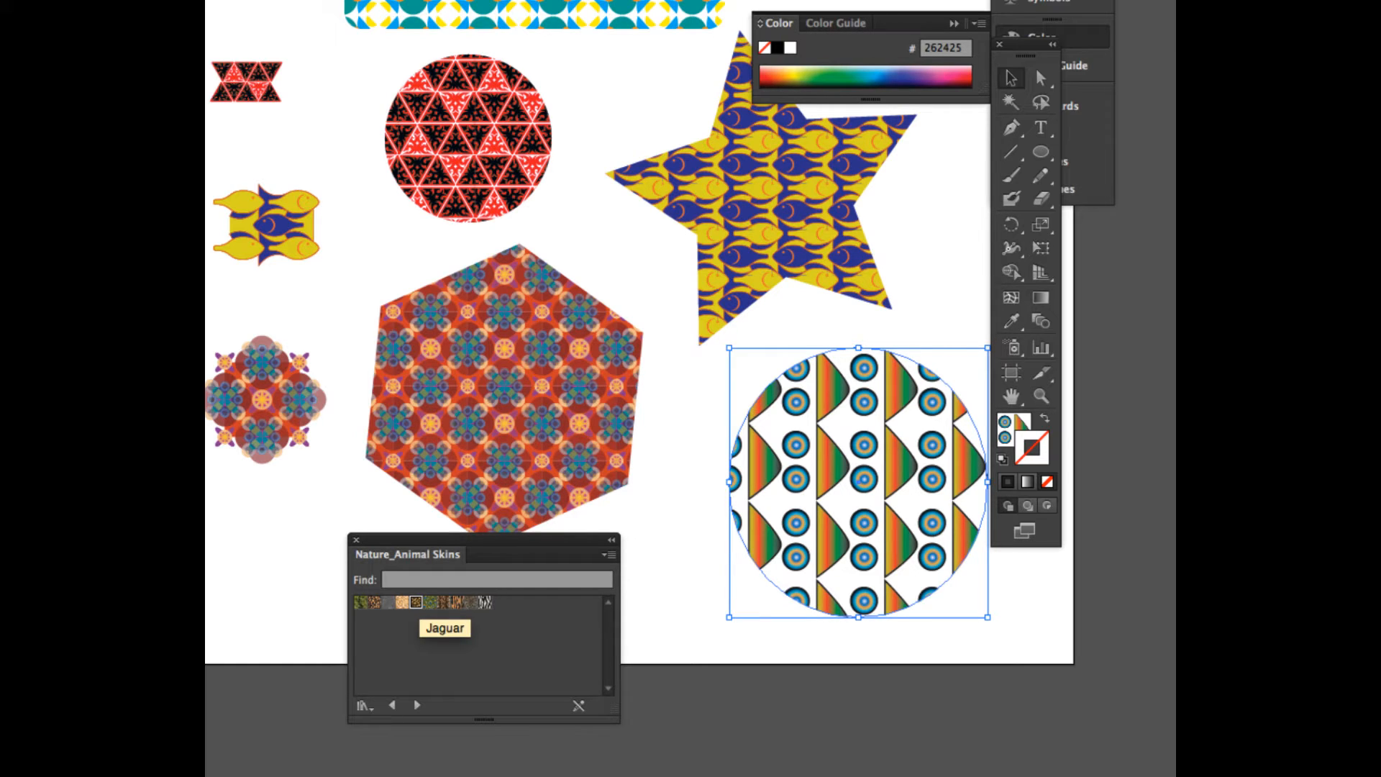
Step: Fill the ellipse below the star with the Jaguar pattern from the Nature_Animal Skins library and leave it without a stroke
left_click(416, 602)
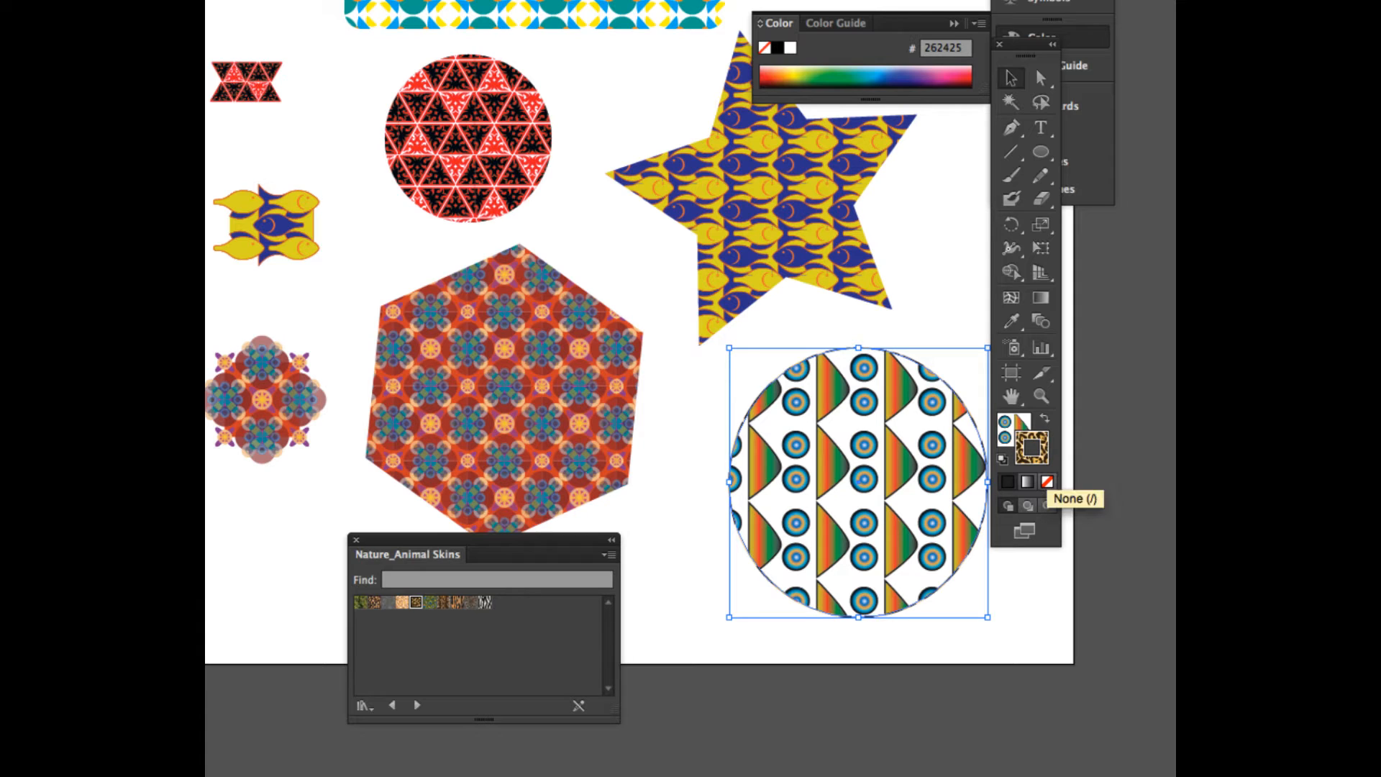
left_click(1047, 481)
left_click(1010, 426)
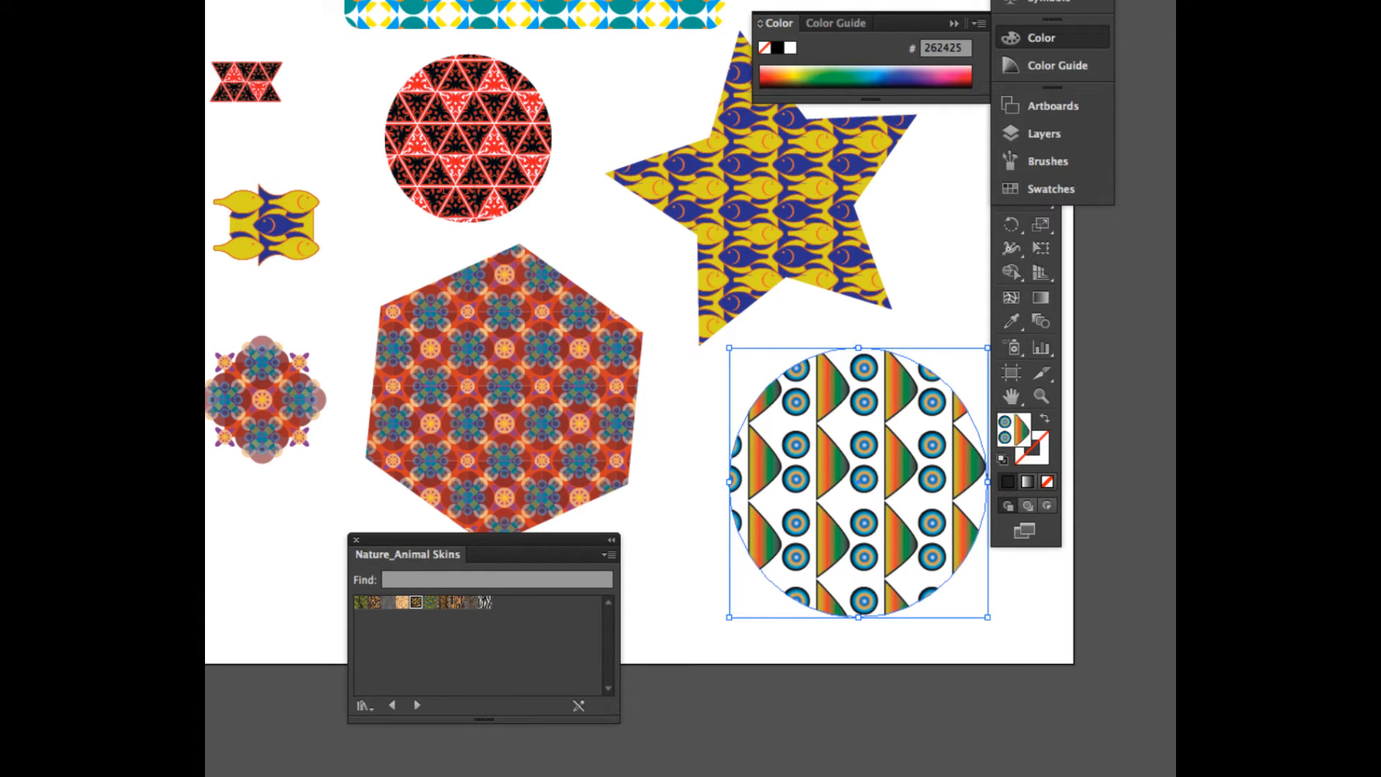
left_click(415, 602)
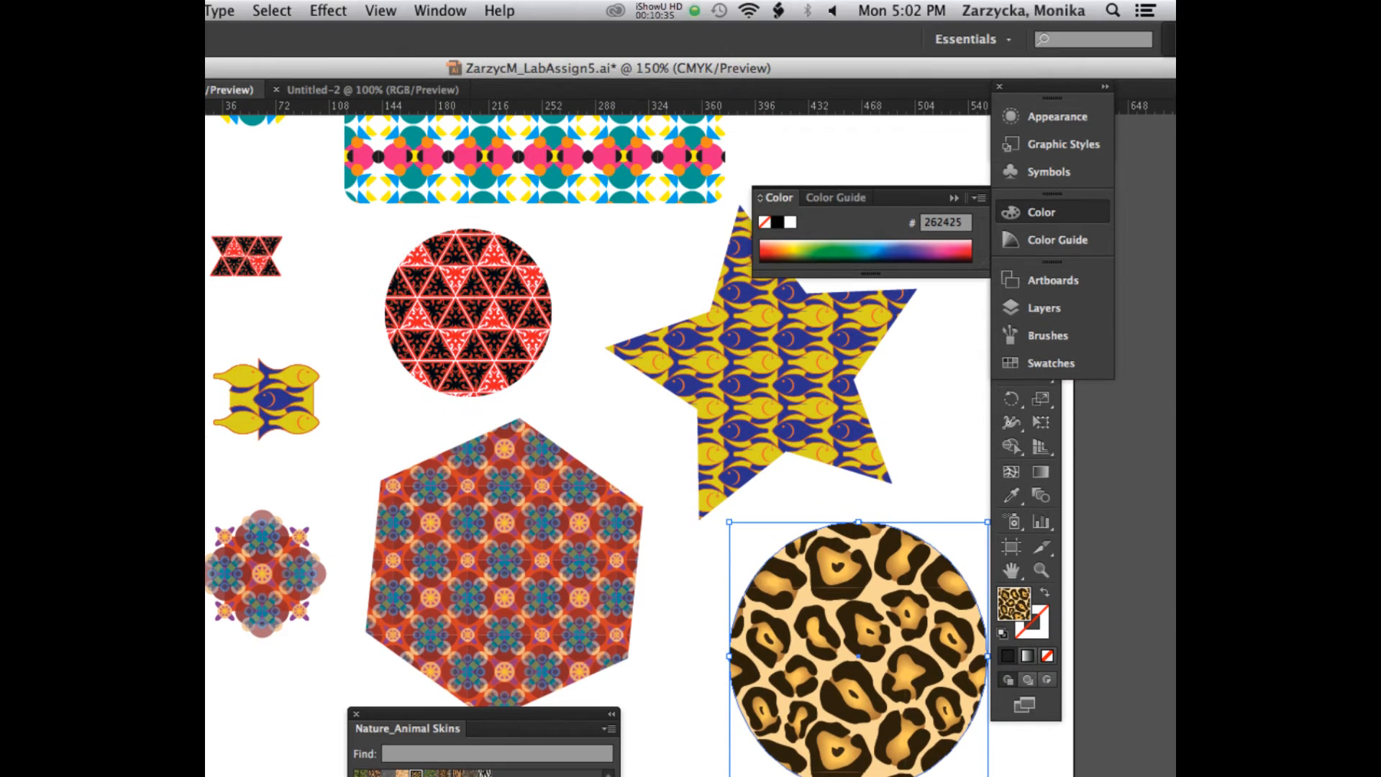
left_click(615, 10)
left_click(669, 93)
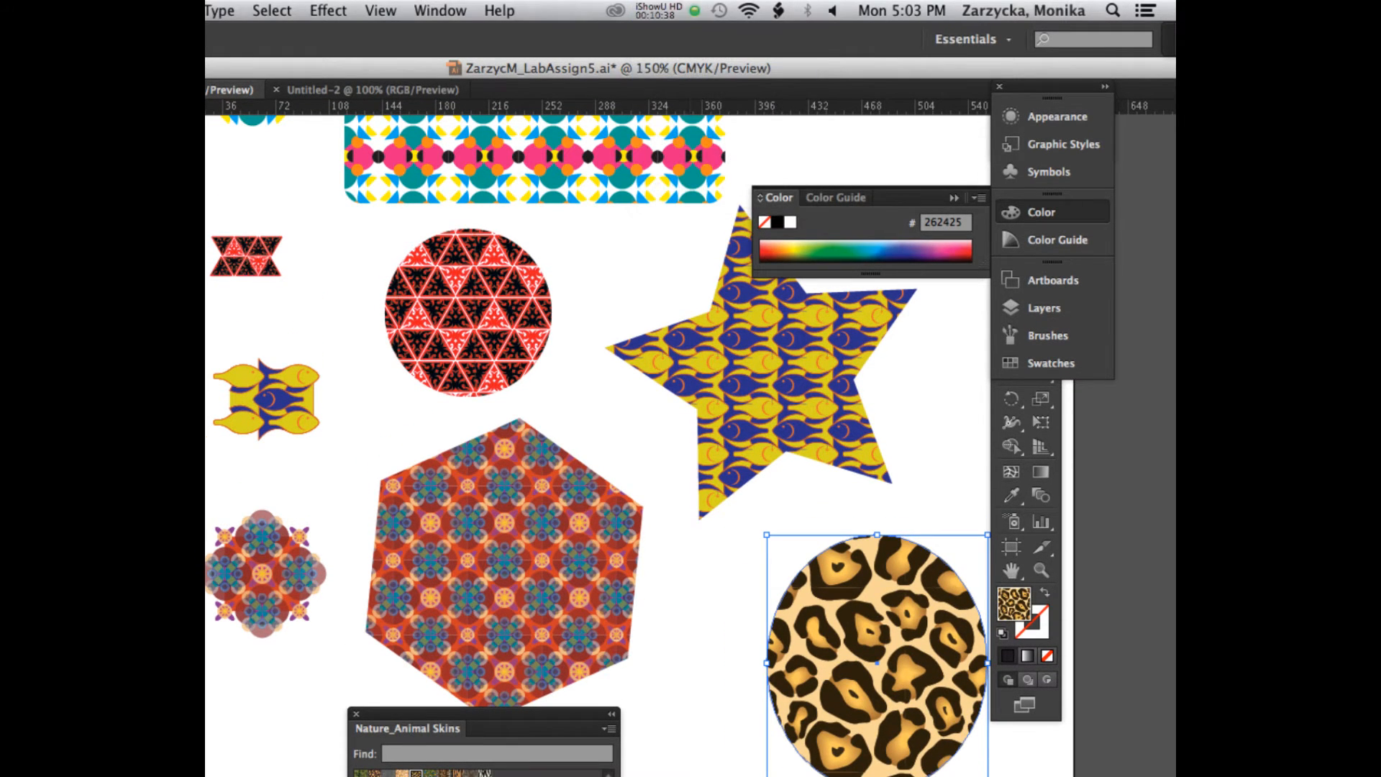
Step: Move the jaguar-filled ellipse up against the star's lower edge and resize it to about 117 pt wide and 145 pt tall
scroll(598, 446, "down", 2)
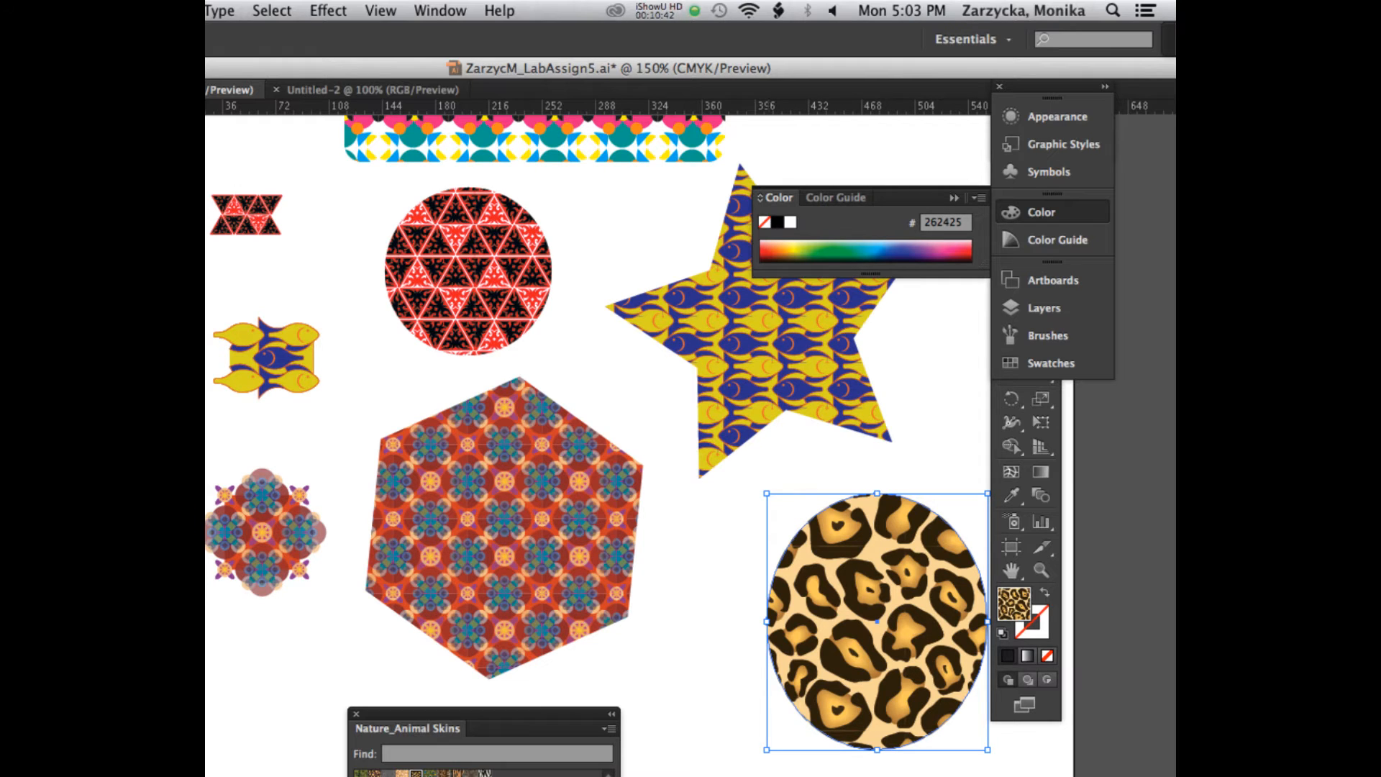
left_click_drag(767, 621, 713, 621)
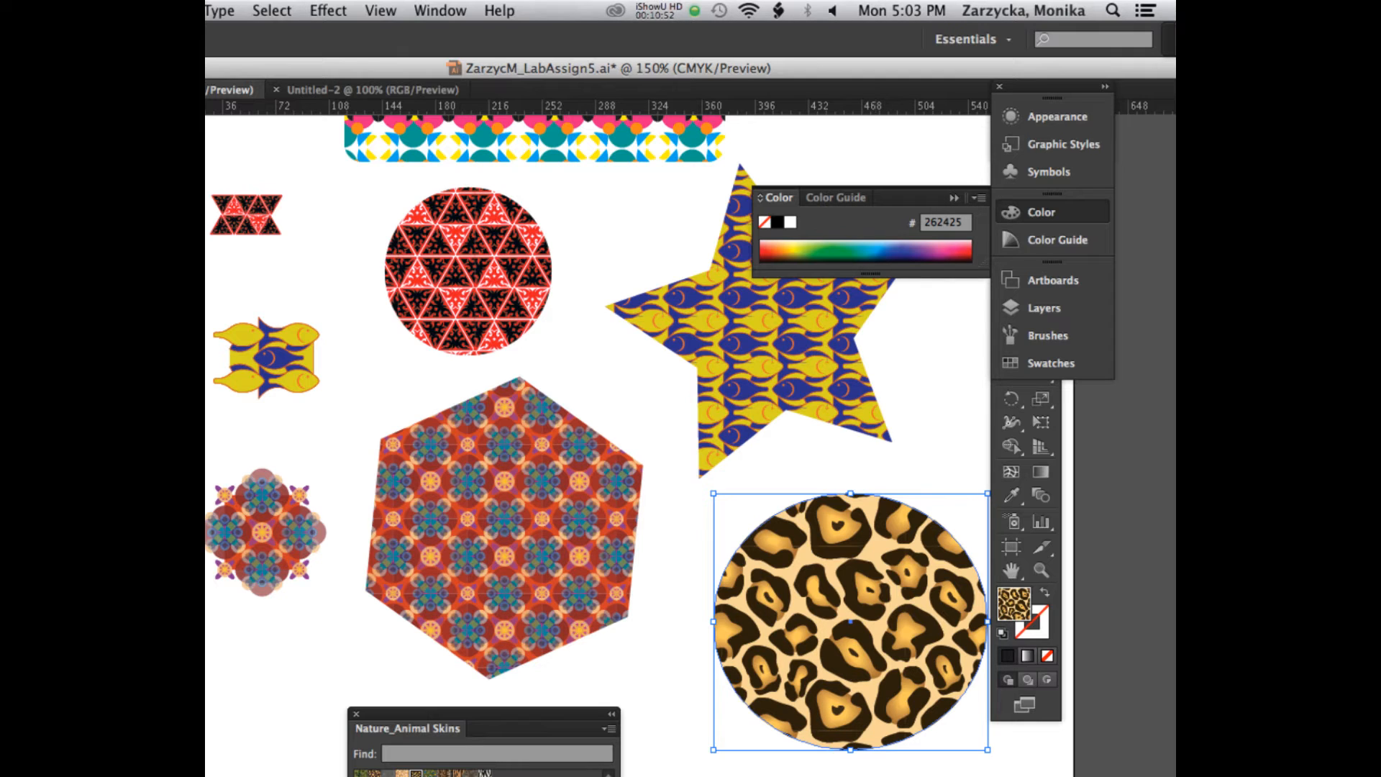
scroll(597, 431, "down", 5)
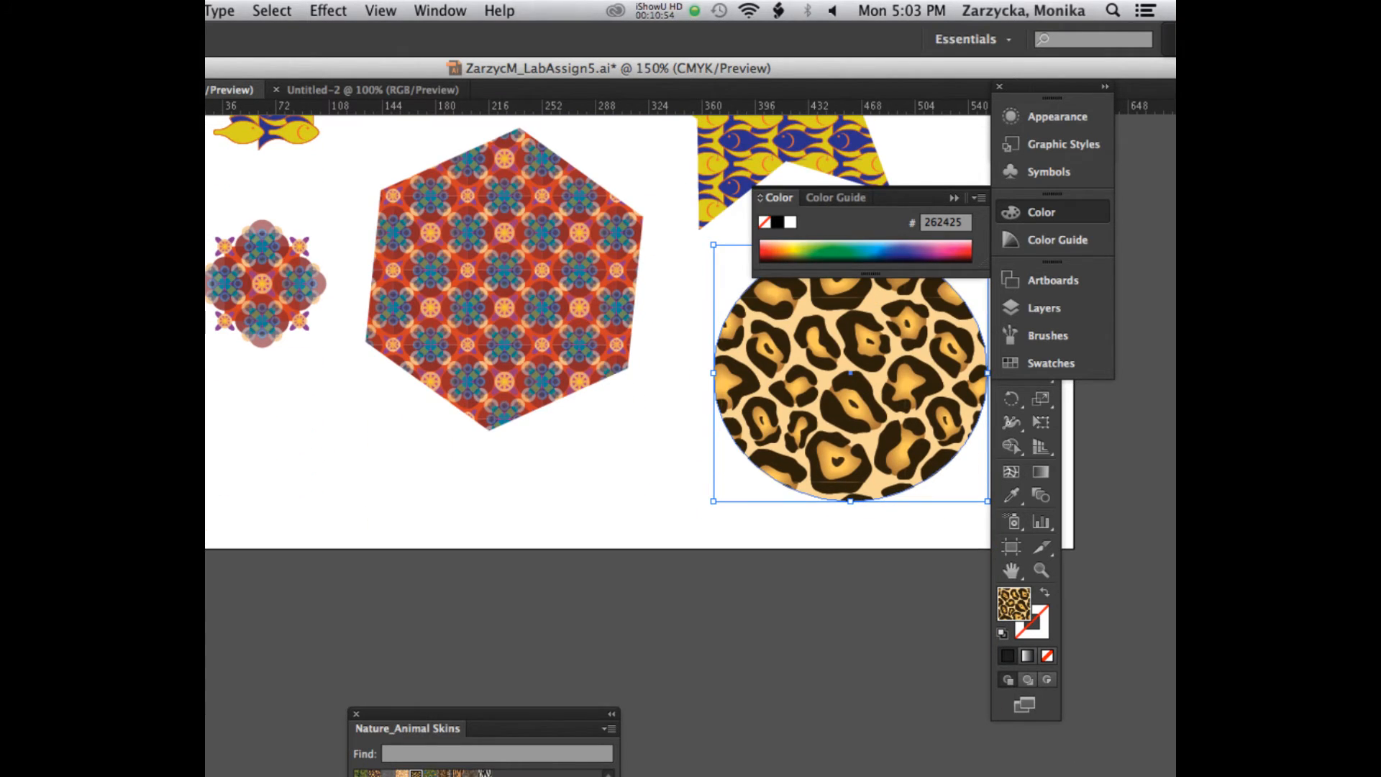
left_click_drag(851, 372, 699, 290)
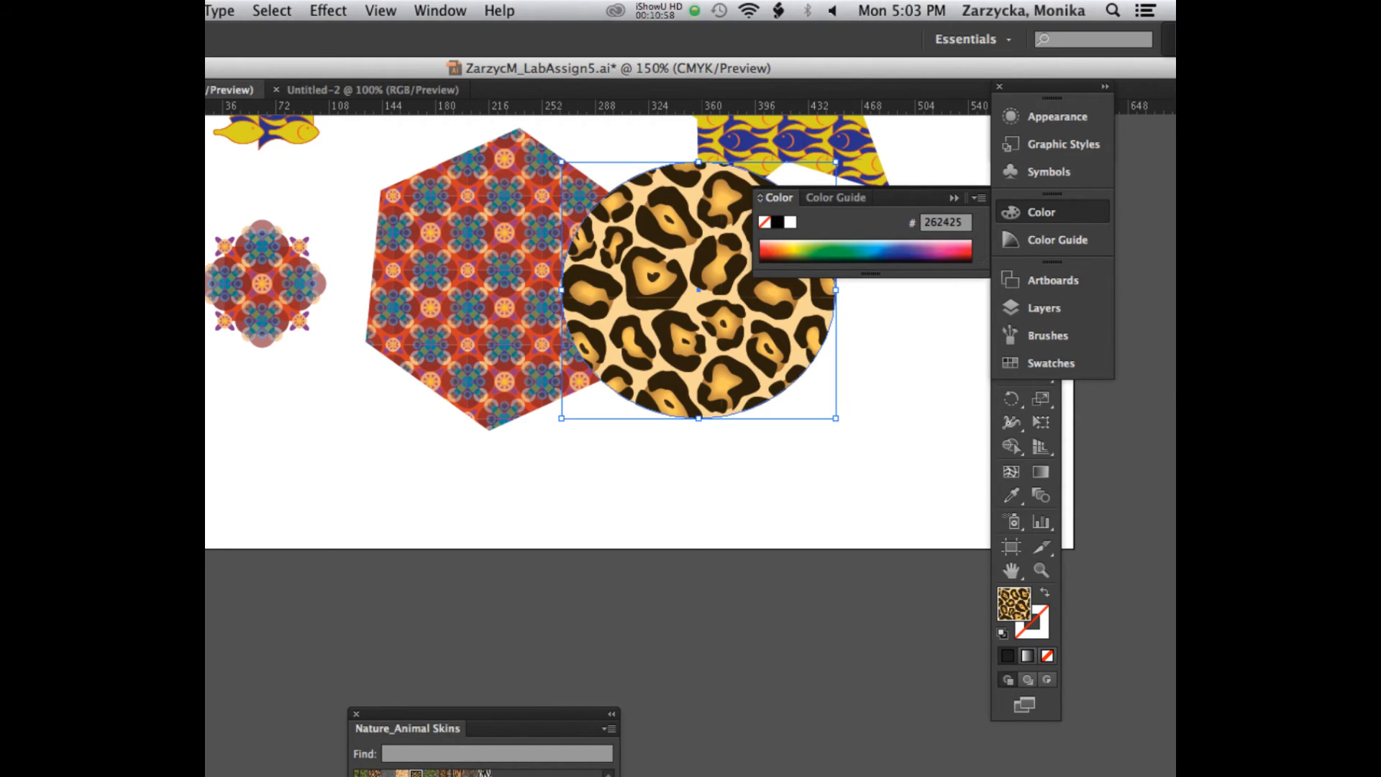
left_click_drag(561, 418, 663, 376)
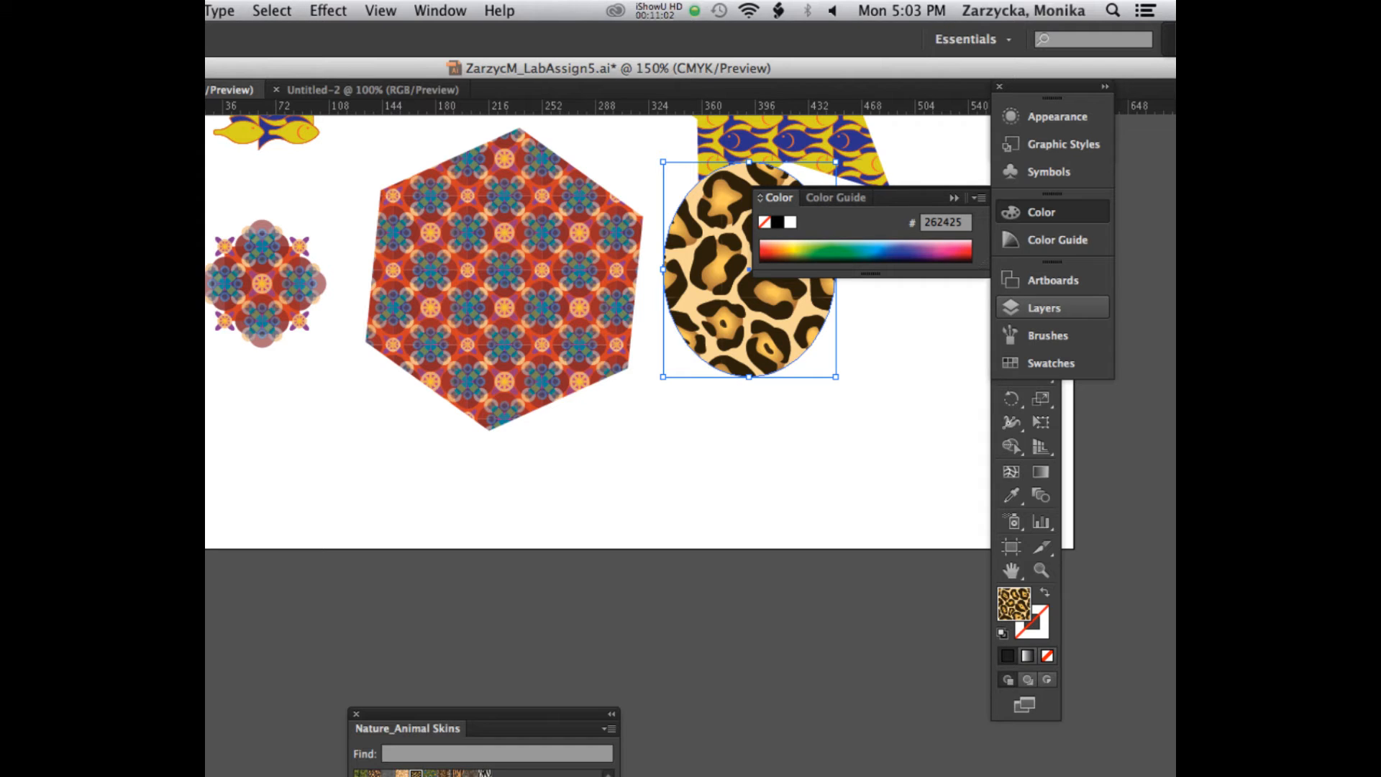
Step: Bring the Nature_Animal Skins library closer and place the Jaguar swatch's editable artwork on the artboard, below the ellipse
left_click_drag(540, 412, 560, 337)
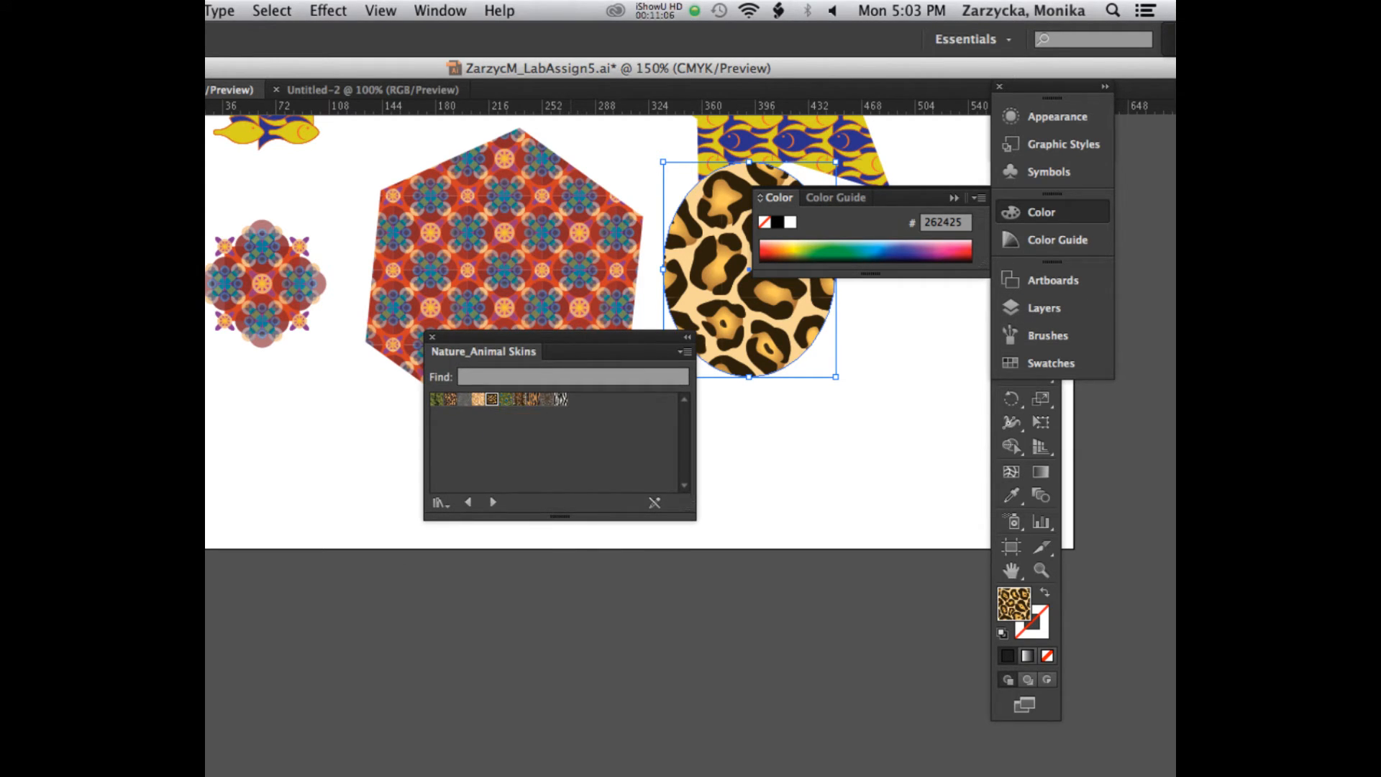
left_click_drag(492, 399, 856, 479)
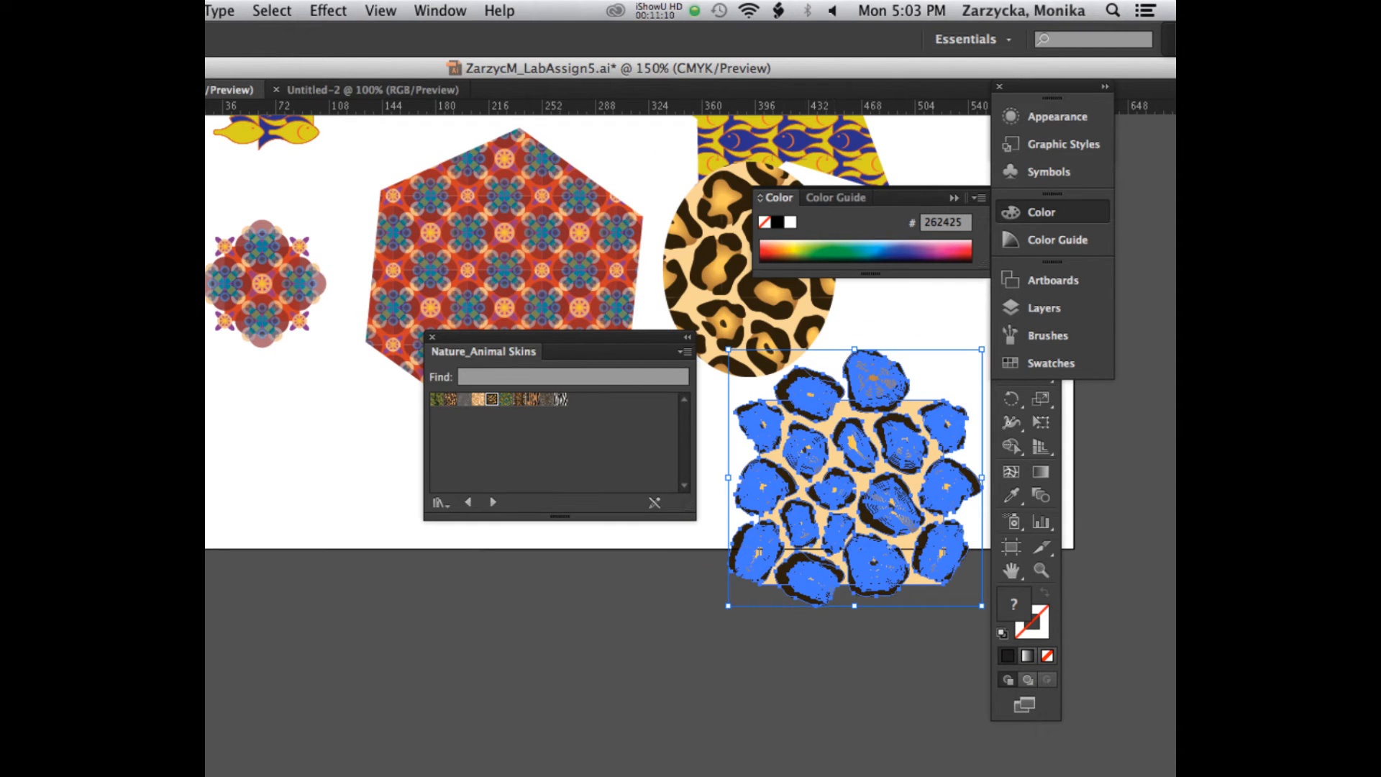
Step: Examine the vector shapes and blends of the placed jaguar artwork up close, keeping the swatch library clear of it
left_click(776, 387)
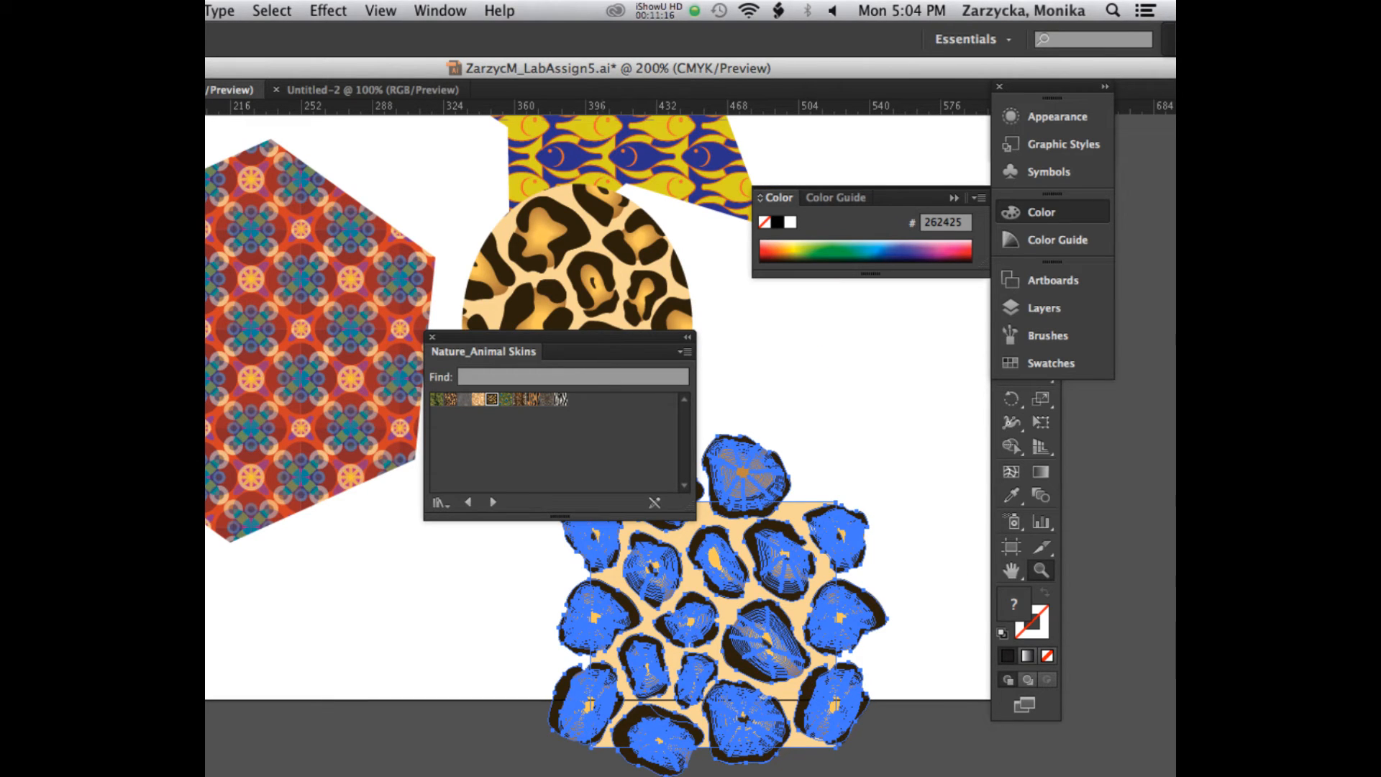
left_click_drag(576, 337, 349, 321)
left_click_drag(784, 584, 864, 486)
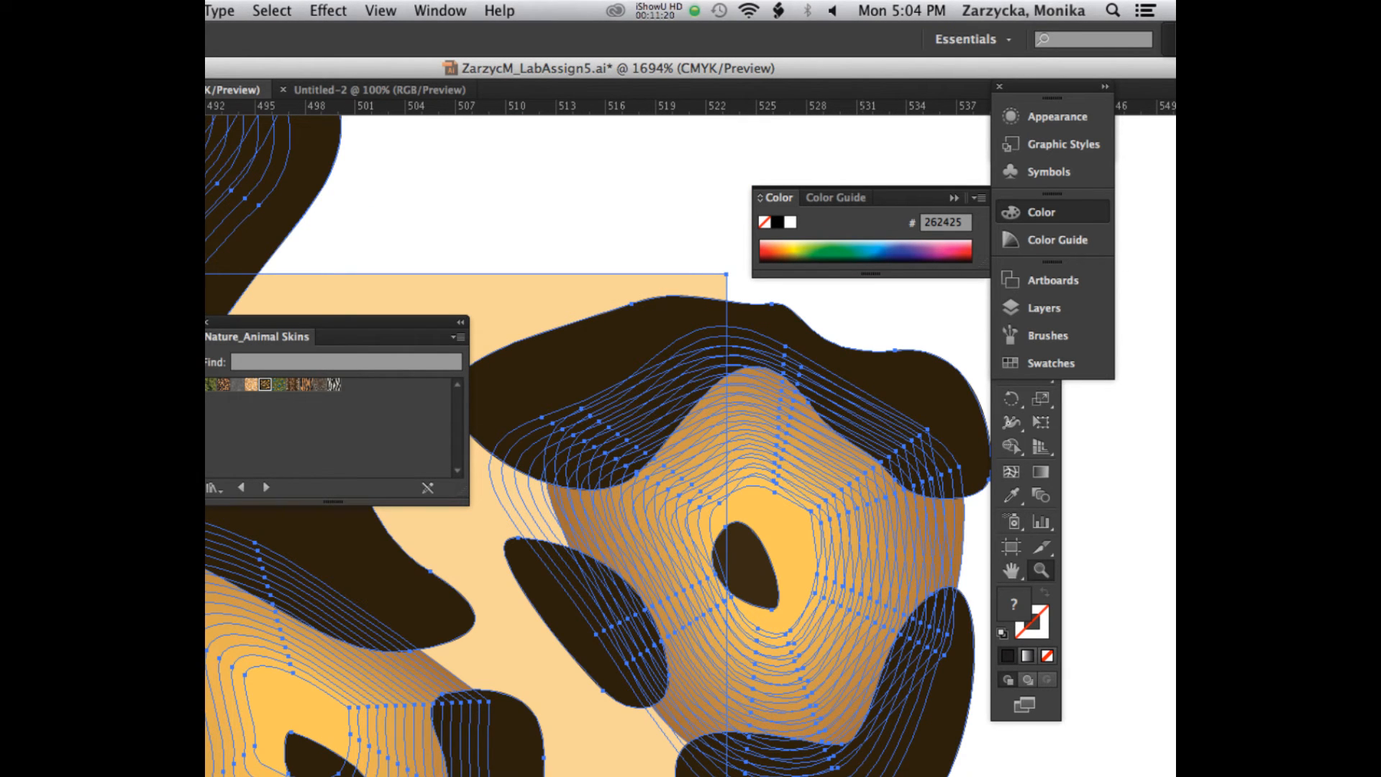
key("super+minus")
key("super+minus")
key("super+minus")
key("super+minus")
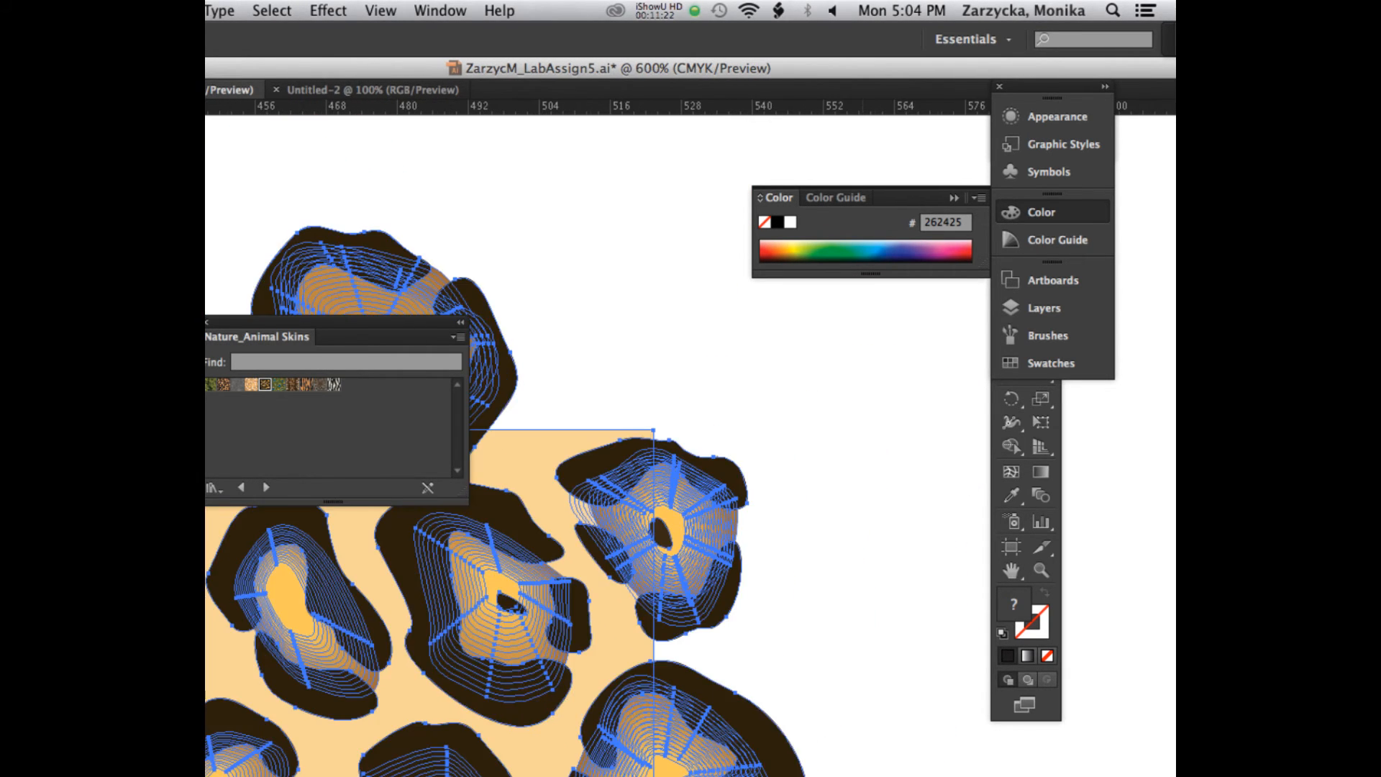
key("super+minus")
key("super+minus")
key("super+minus")
key("super+minus")
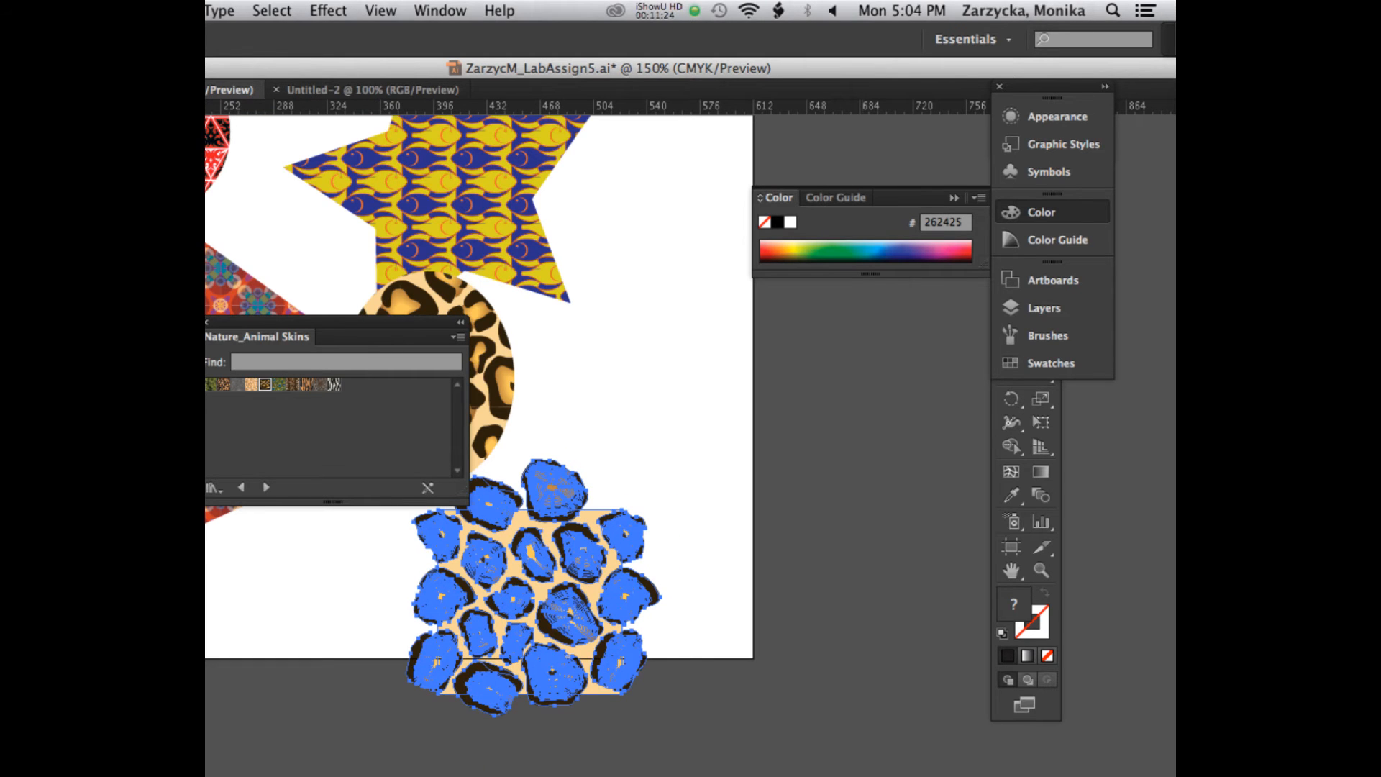
Step: Scale the jaguar artwork down to about 64 pt wide and move it to empty space clear of the ellipse and swatch library
key("v")
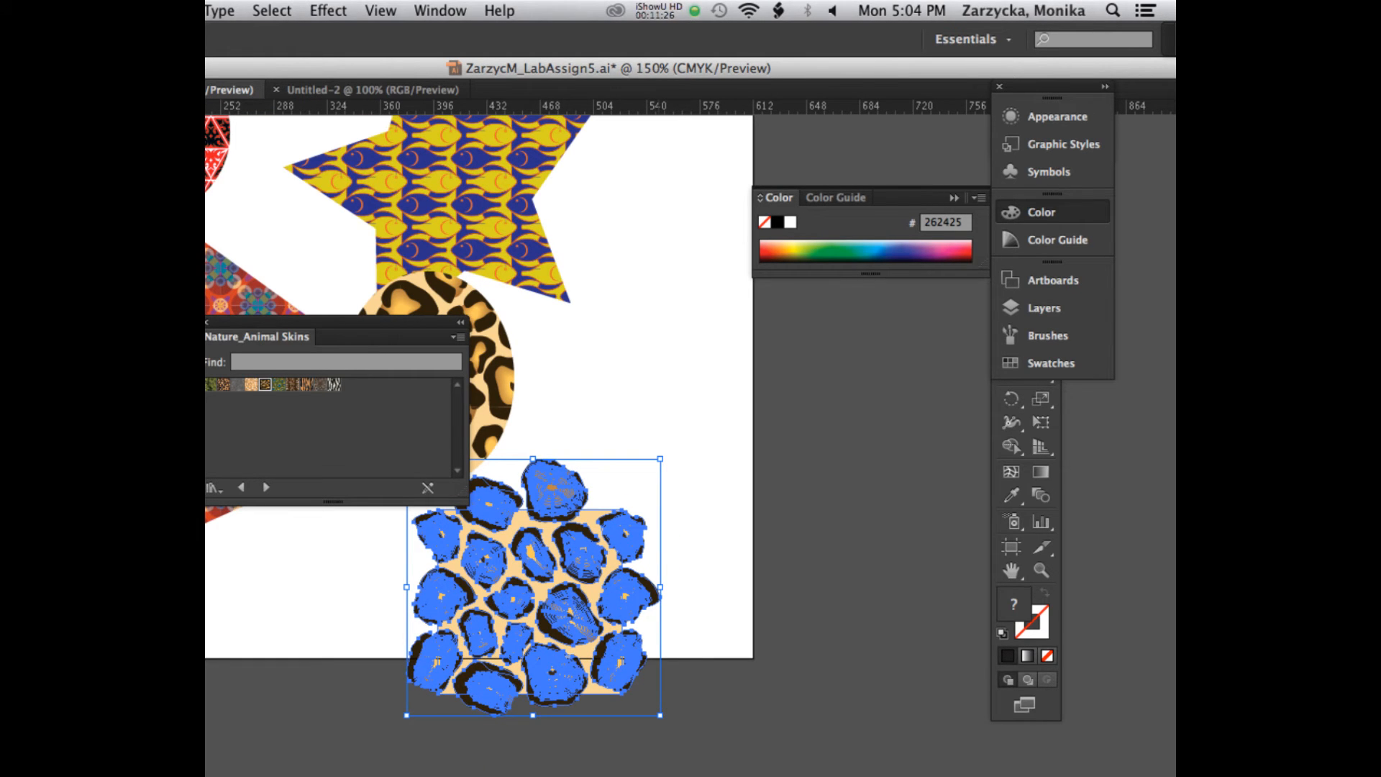
left_click_drag(660, 716, 502, 554)
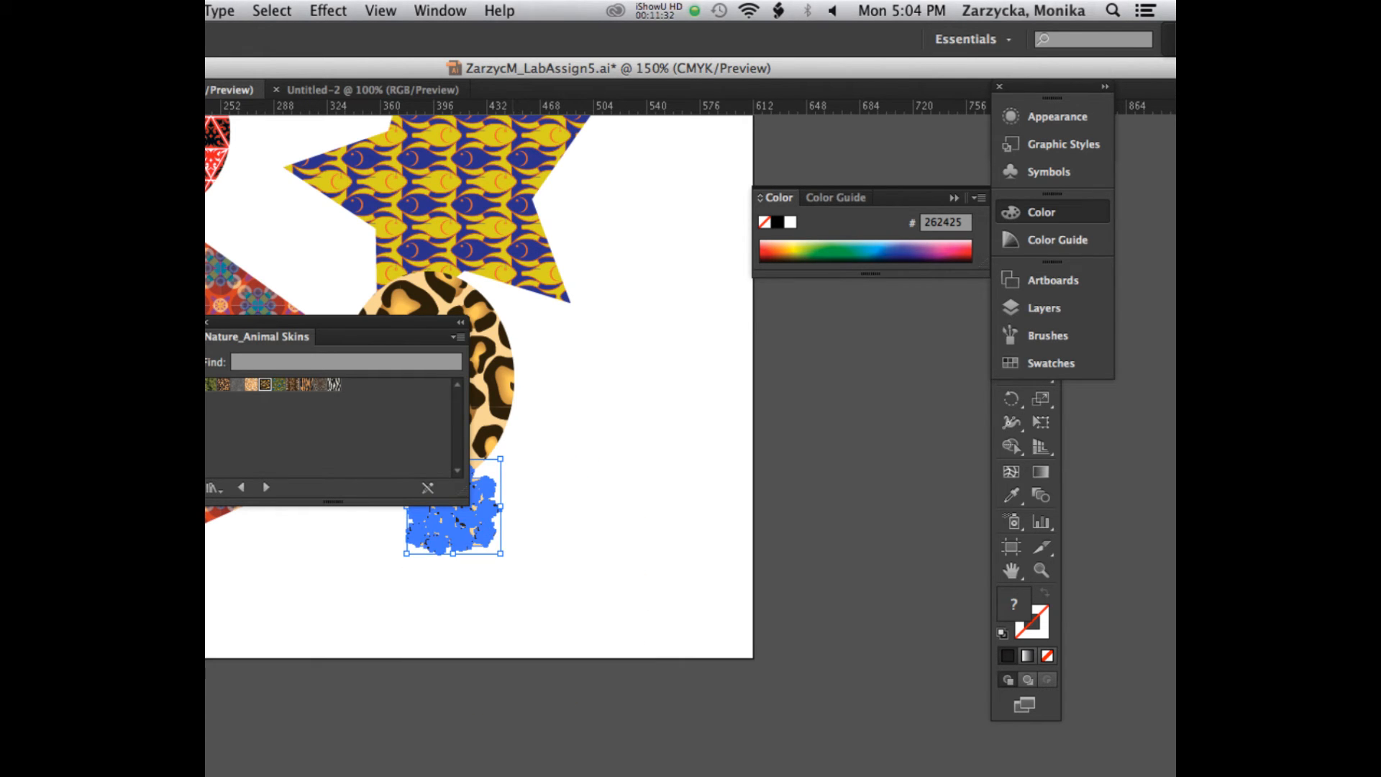
left_click_drag(331, 323, 691, 238)
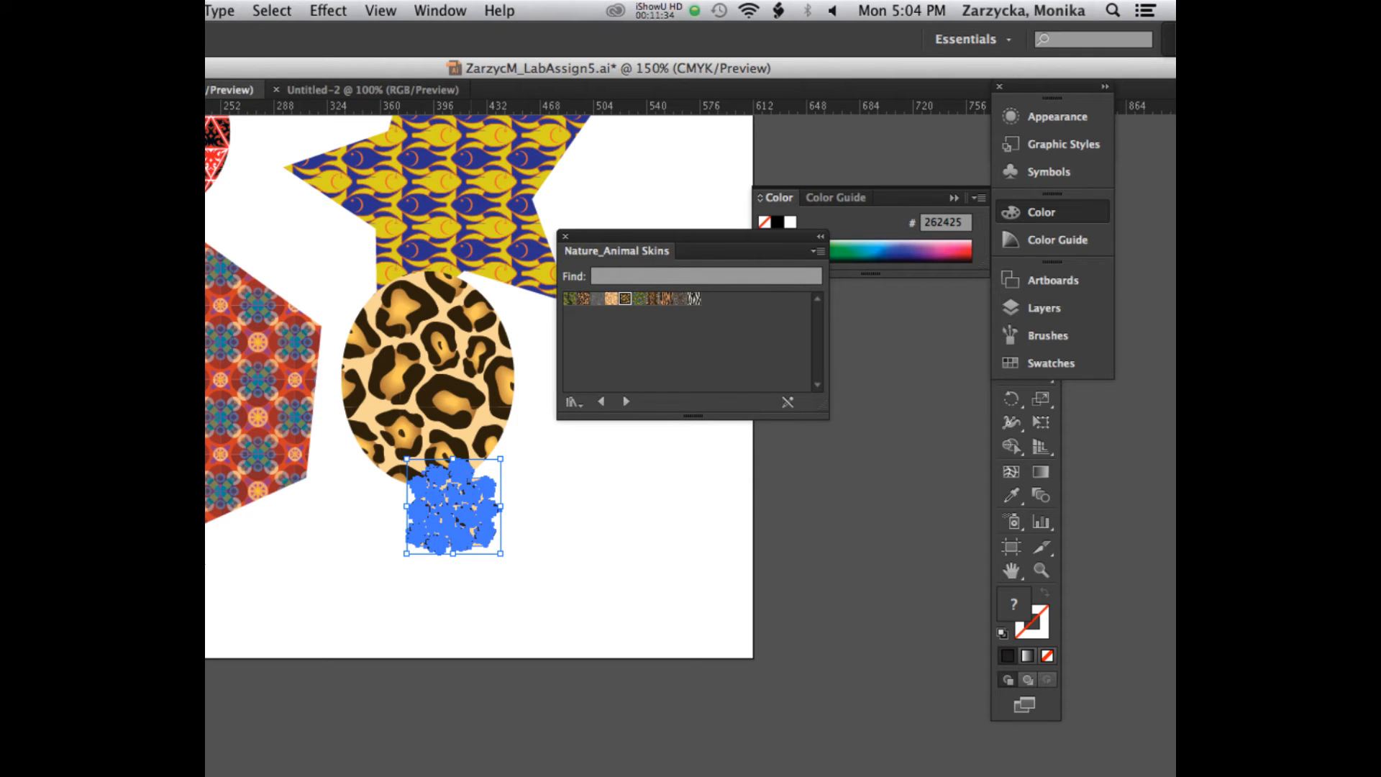
left_click_drag(453, 507, 532, 538)
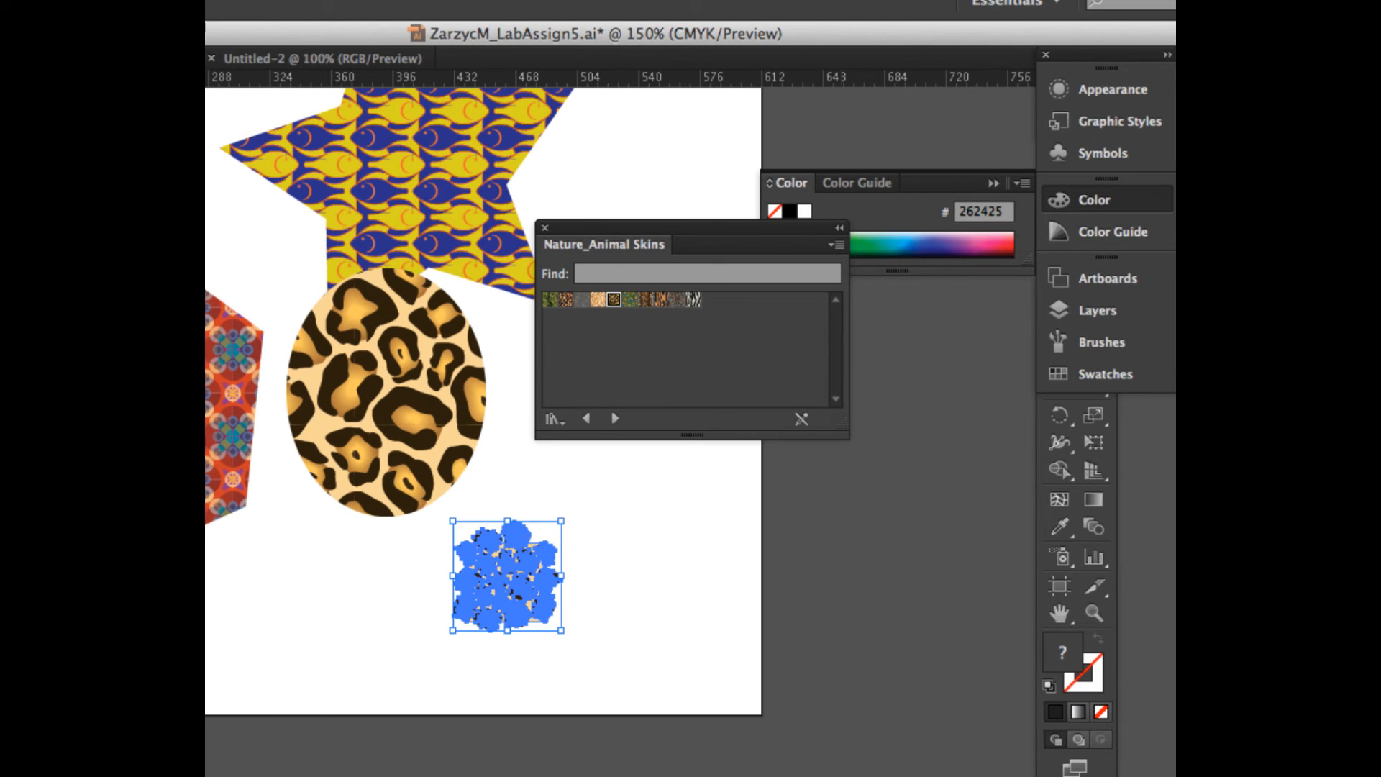
mouse_move(507, 576)
left_mouse_down()
mouse_move(599, 503)
mouse_move(507, 575)
left_mouse_up()
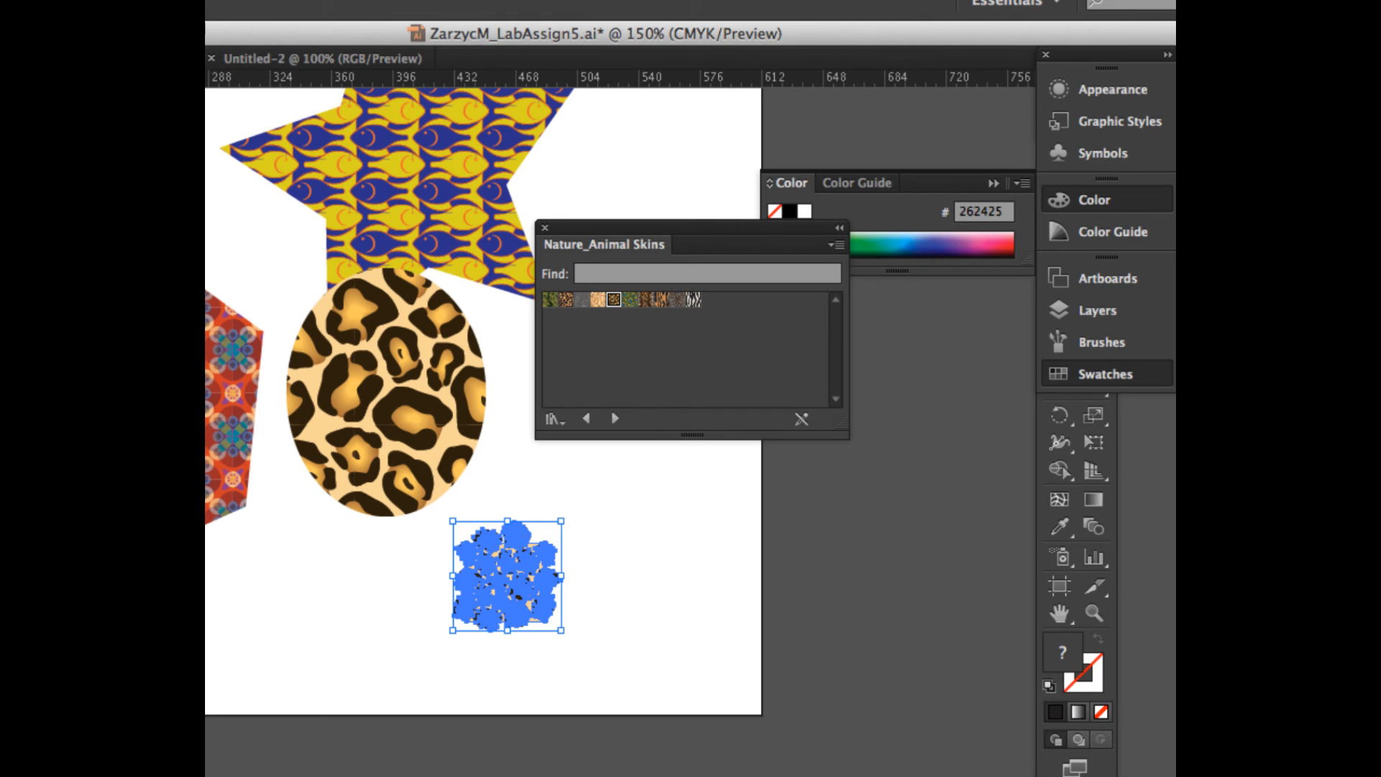
Step: Add the reduced jaguar artwork to the document's swatches as a new pattern and delete the artwork from the artboard
left_click(1101, 374)
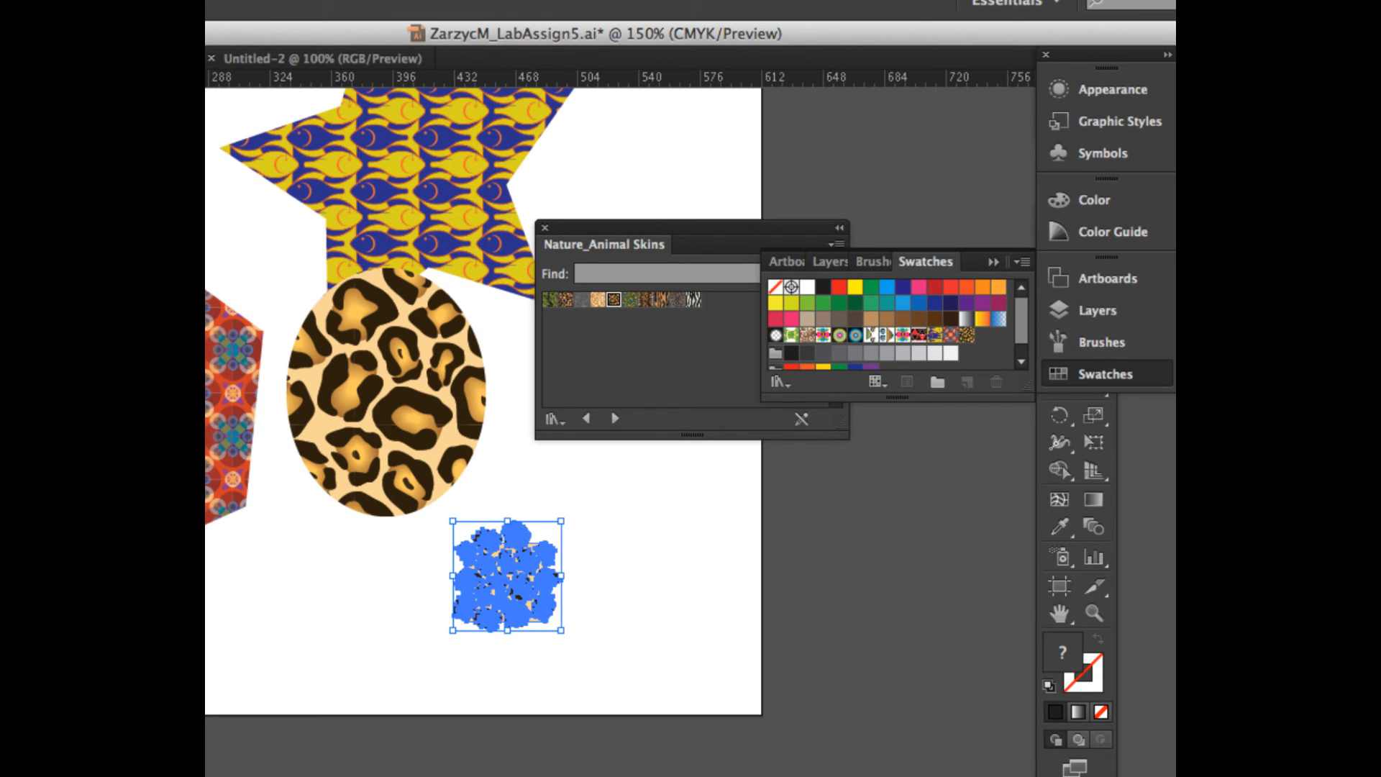
mouse_move(507, 575)
left_mouse_down()
mouse_move(697, 467)
mouse_move(980, 337)
left_mouse_up()
key("Delete")
Step: Move the ellipse down clear of the star and fill it with the new smaller-scale jaguar pattern
left_click_drag(386, 392, 444, 478)
left_click(982, 334)
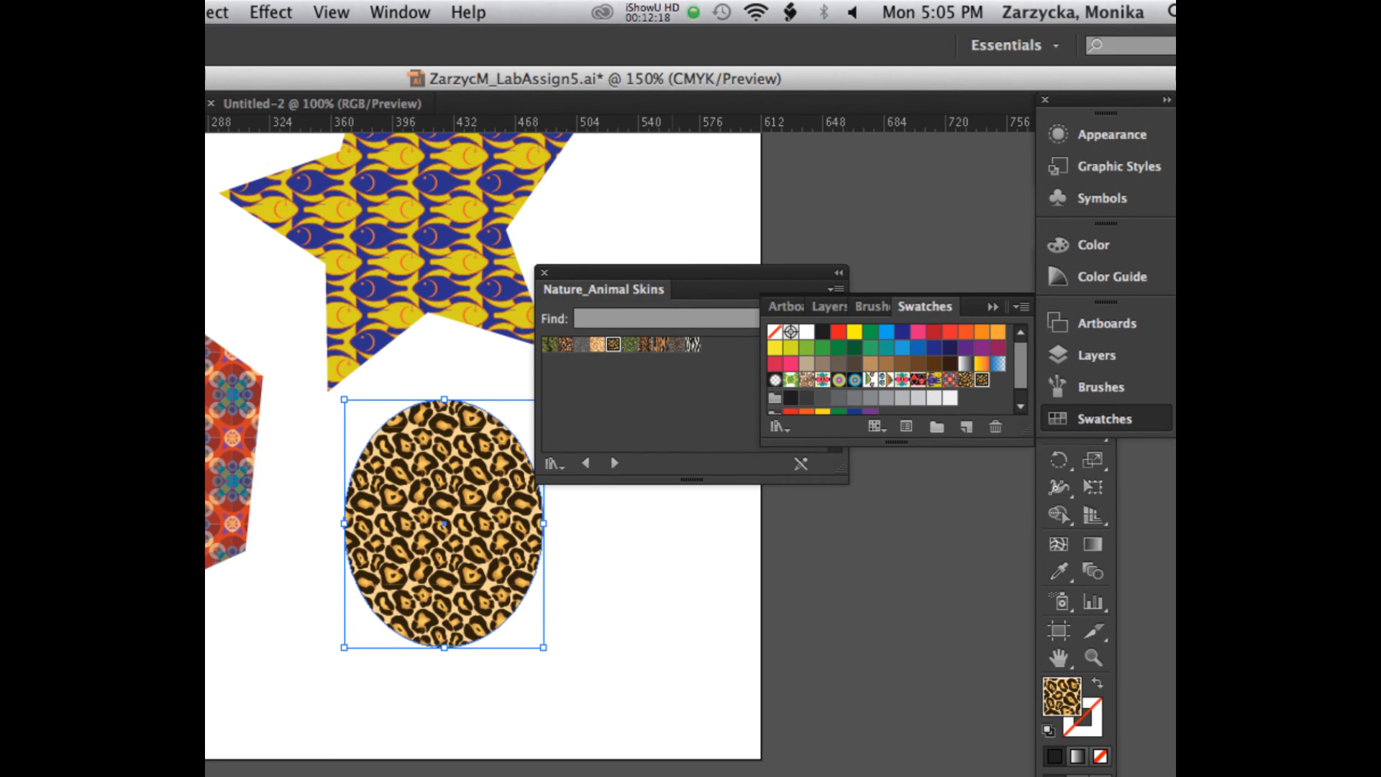
left_click(652, 11)
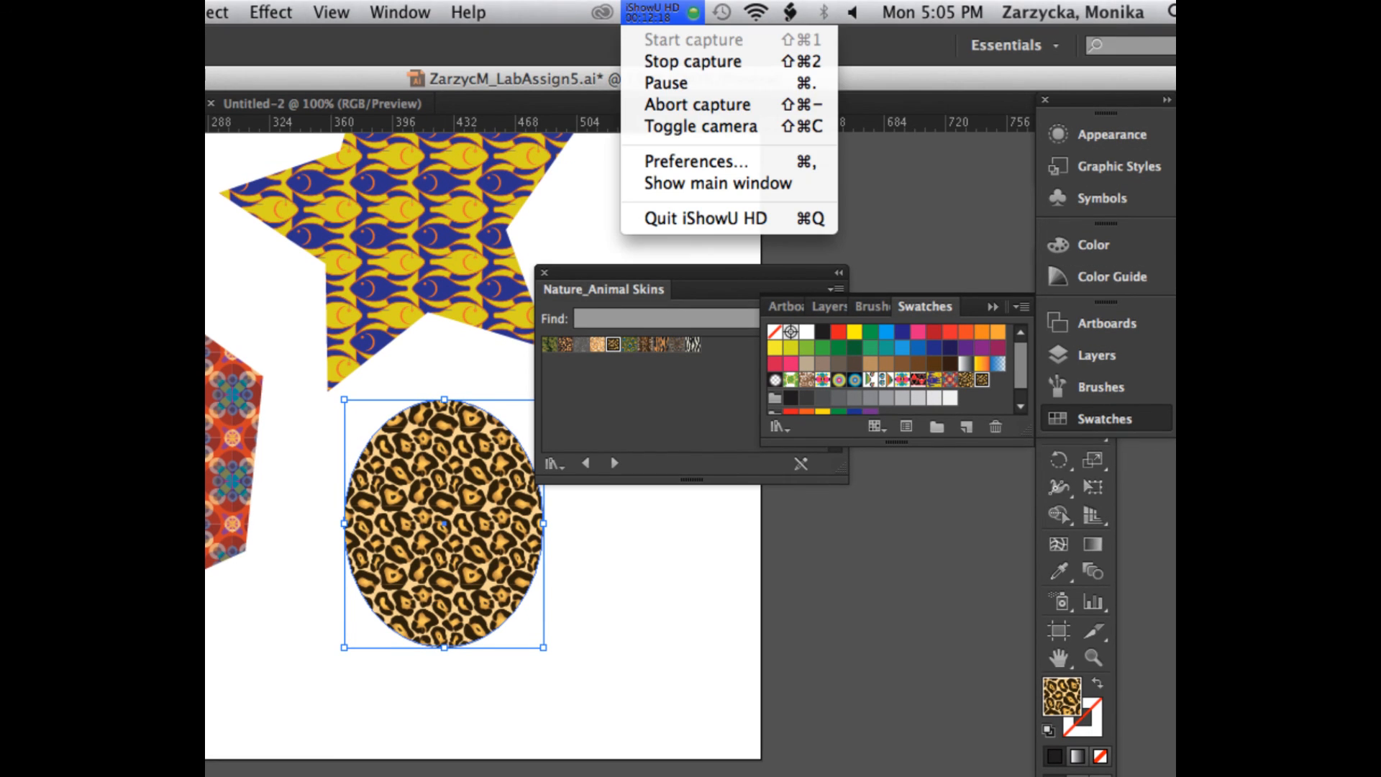
left_click(666, 83)
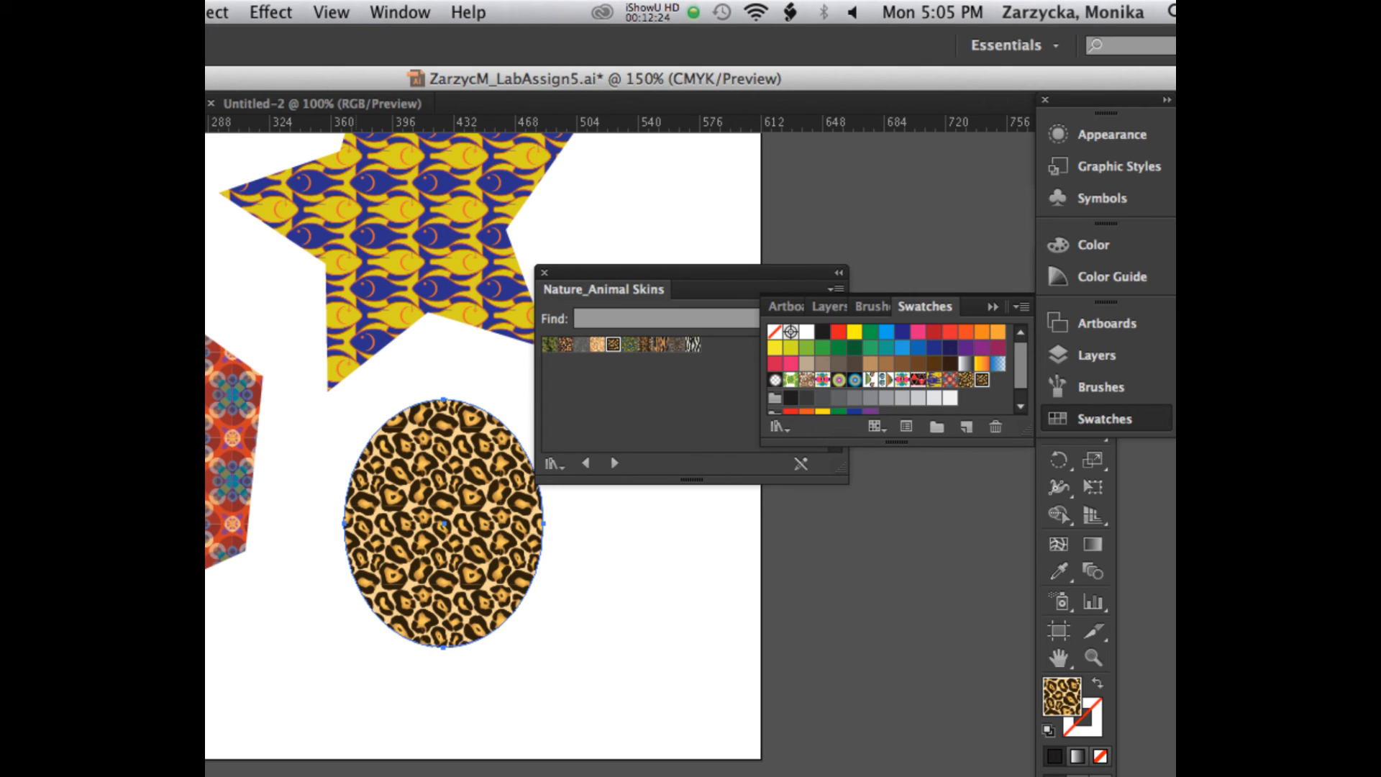
left_click(651, 12)
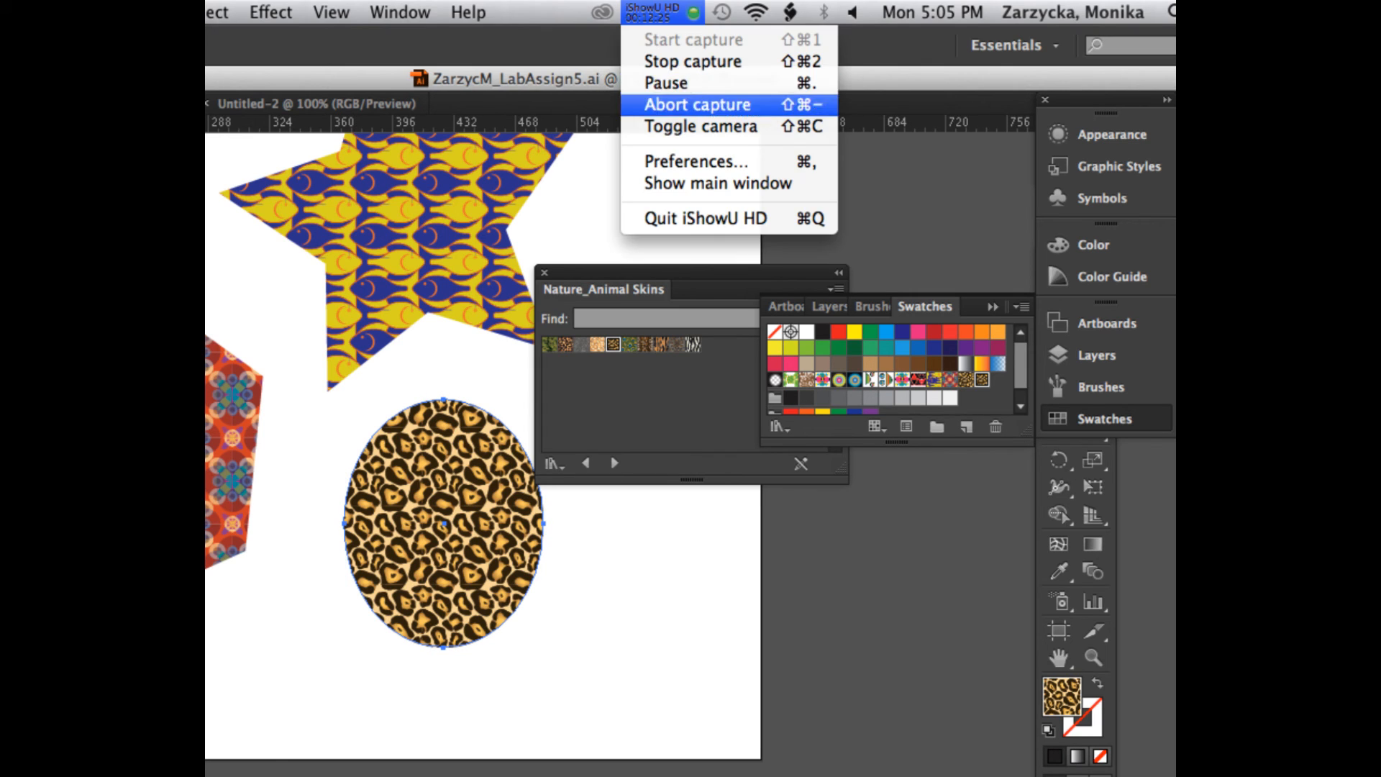